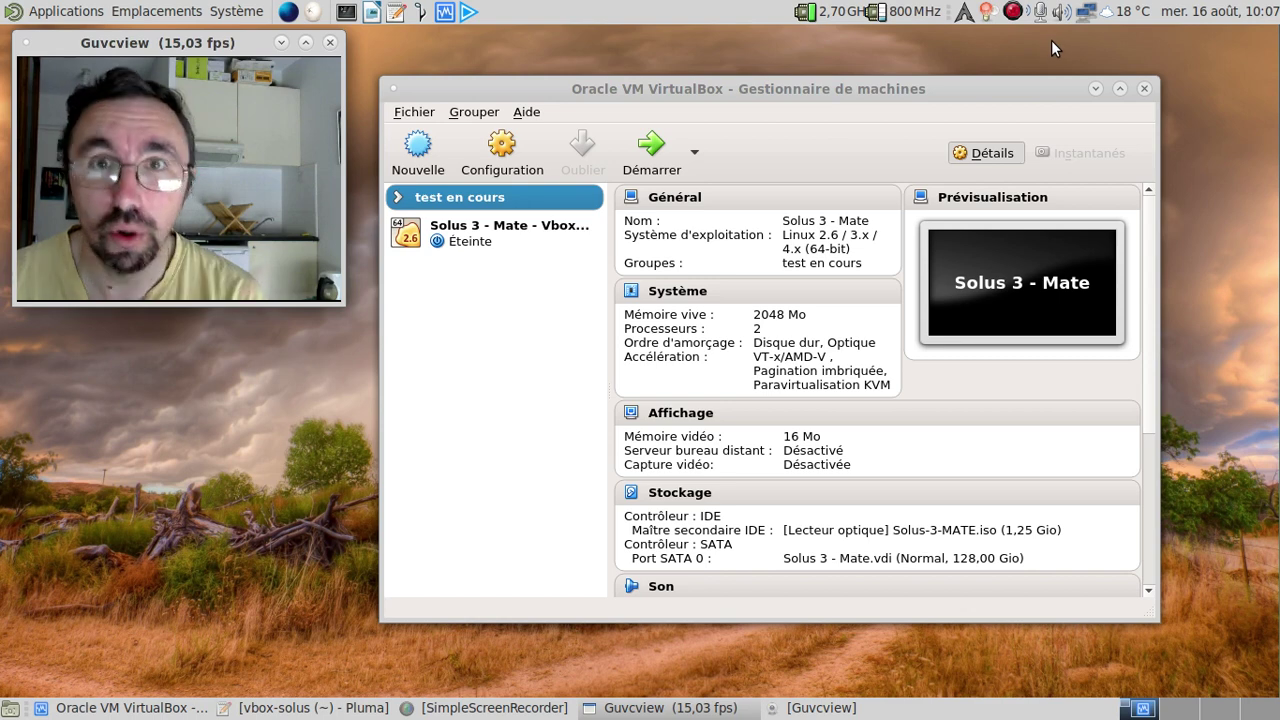
Step: Start the Solus 3 - Mate - VboxAdditions virtual machine and arrange its window on the desktop with the machine manager minimised
left_click(490, 233)
left_click(638, 180)
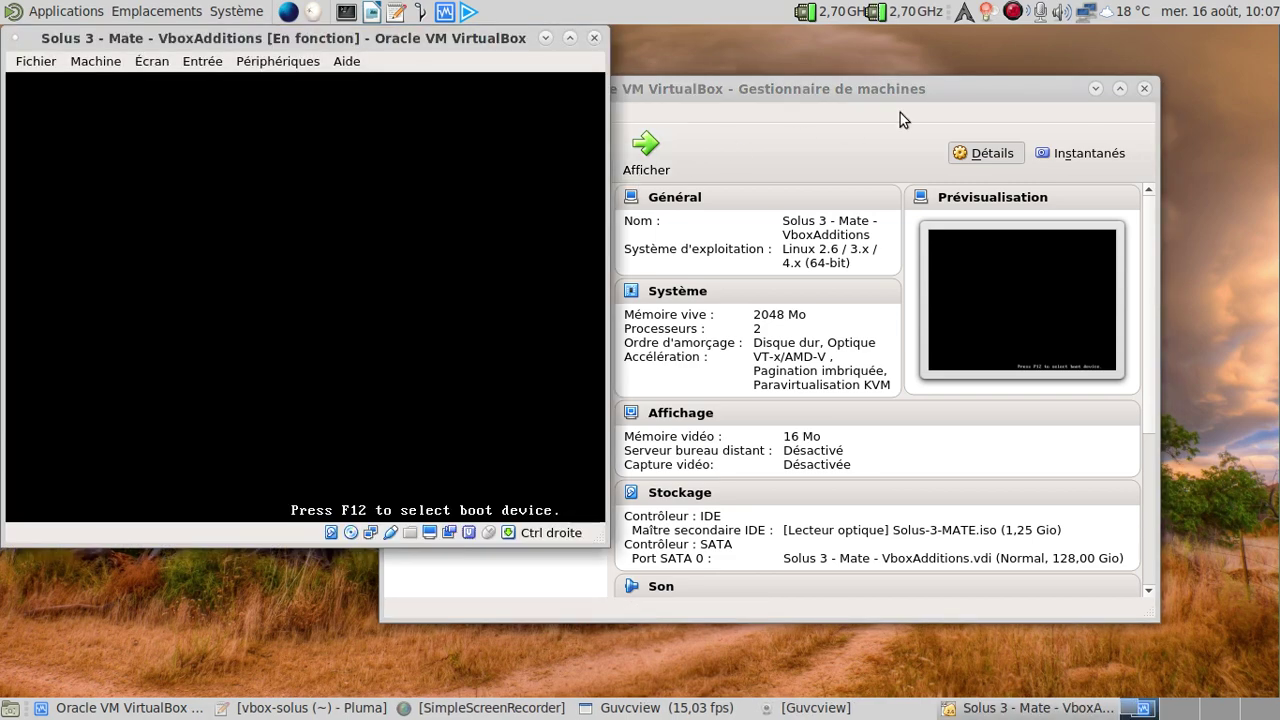
left_click(1096, 88)
left_click_drag(307, 38, 687, 59)
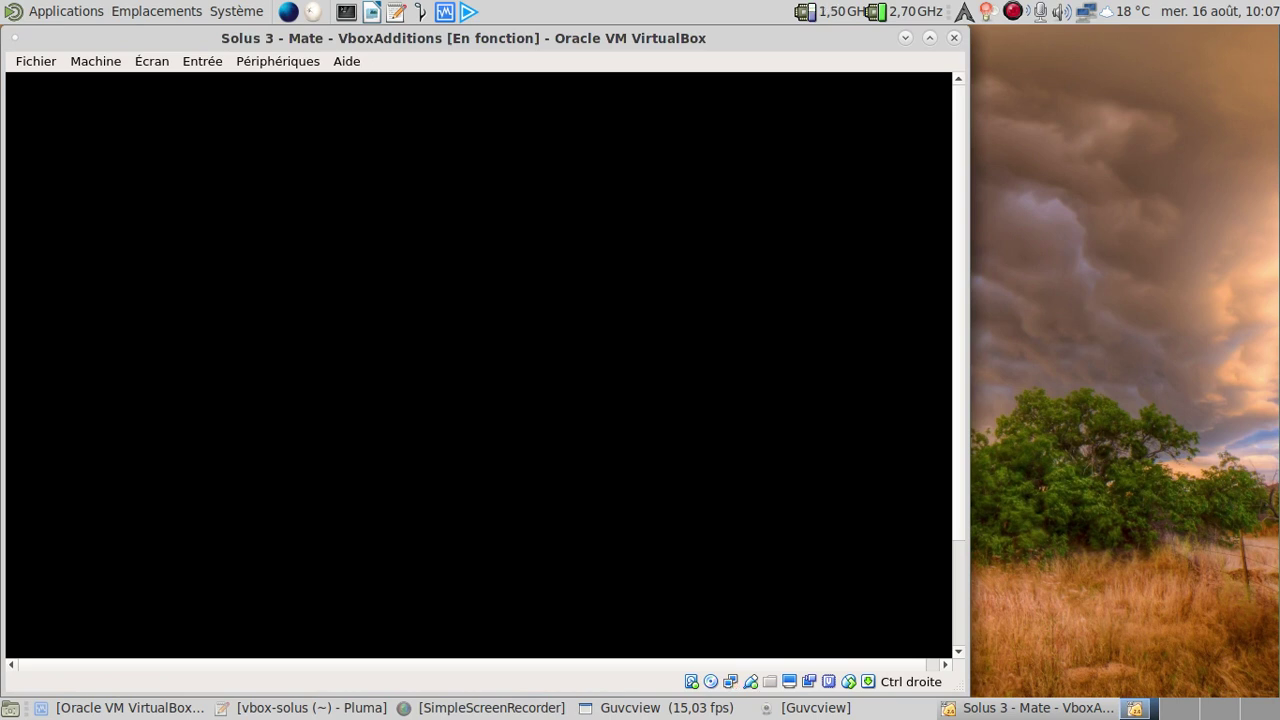
left_click_drag(350, 43, 593, 43)
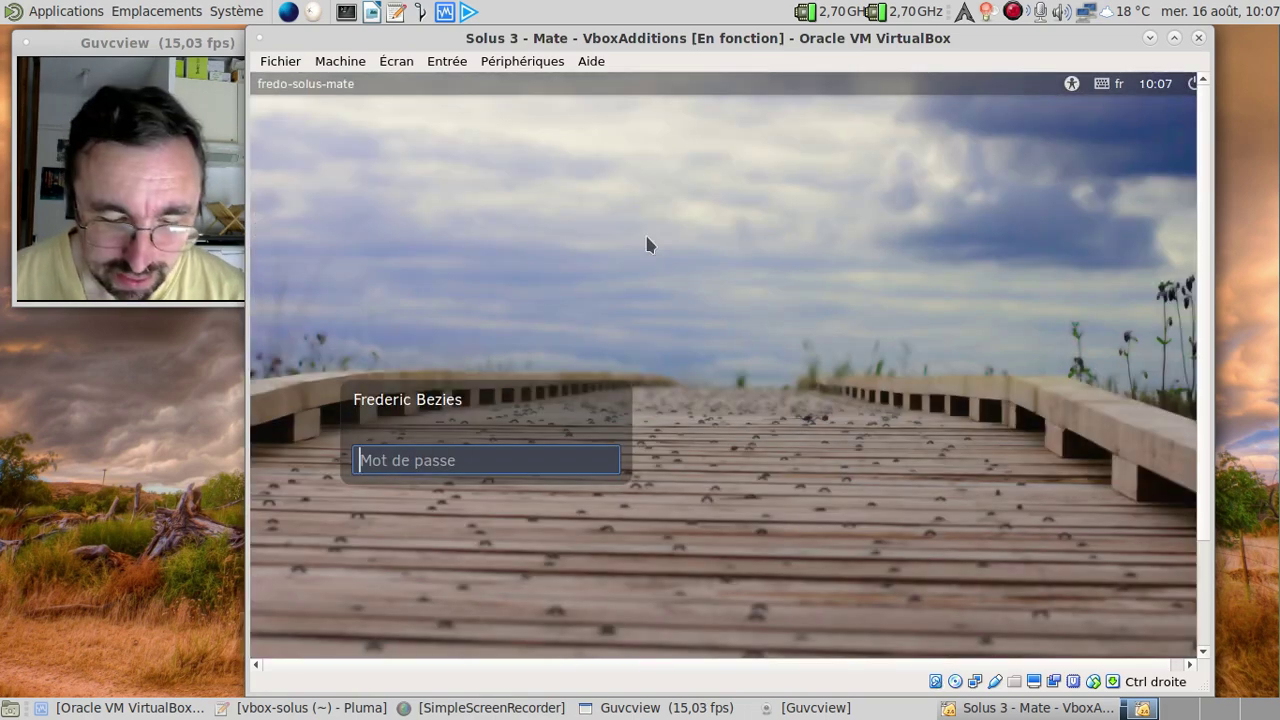
Step: Log in to the Solus session with the account password and dismiss the network connection notification
type("••••••••")
key("Return")
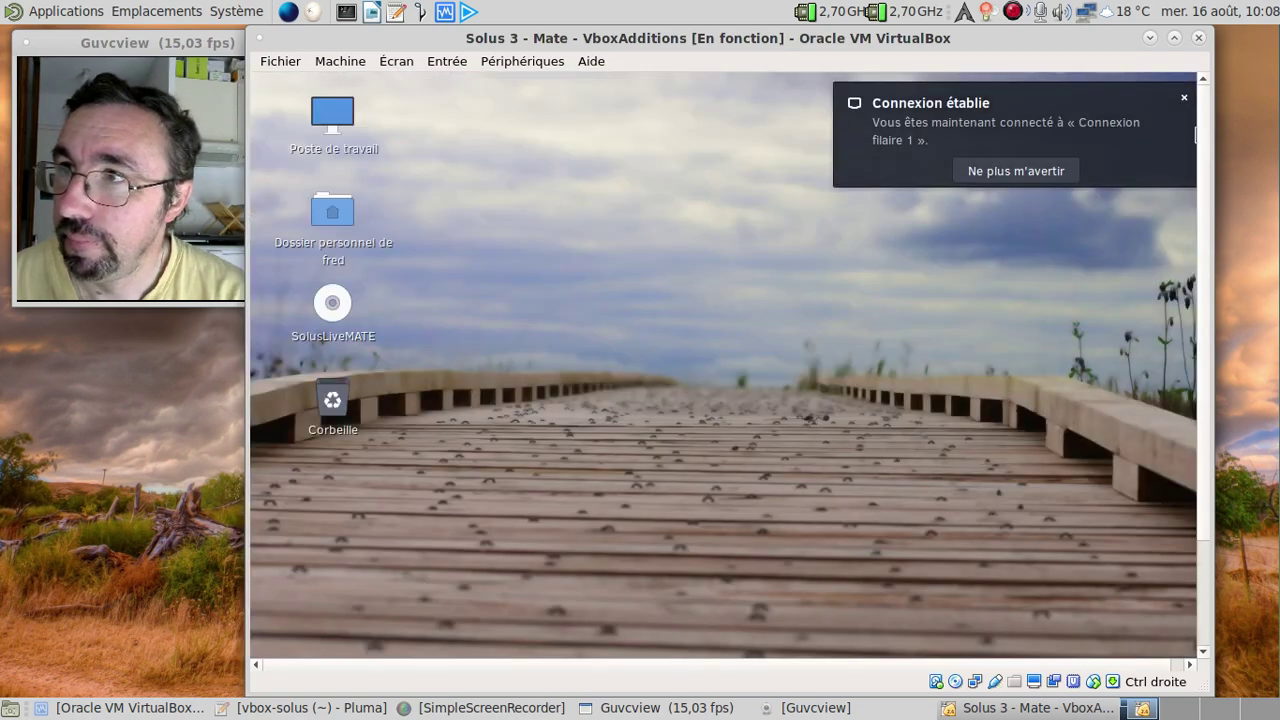
left_click(1181, 106)
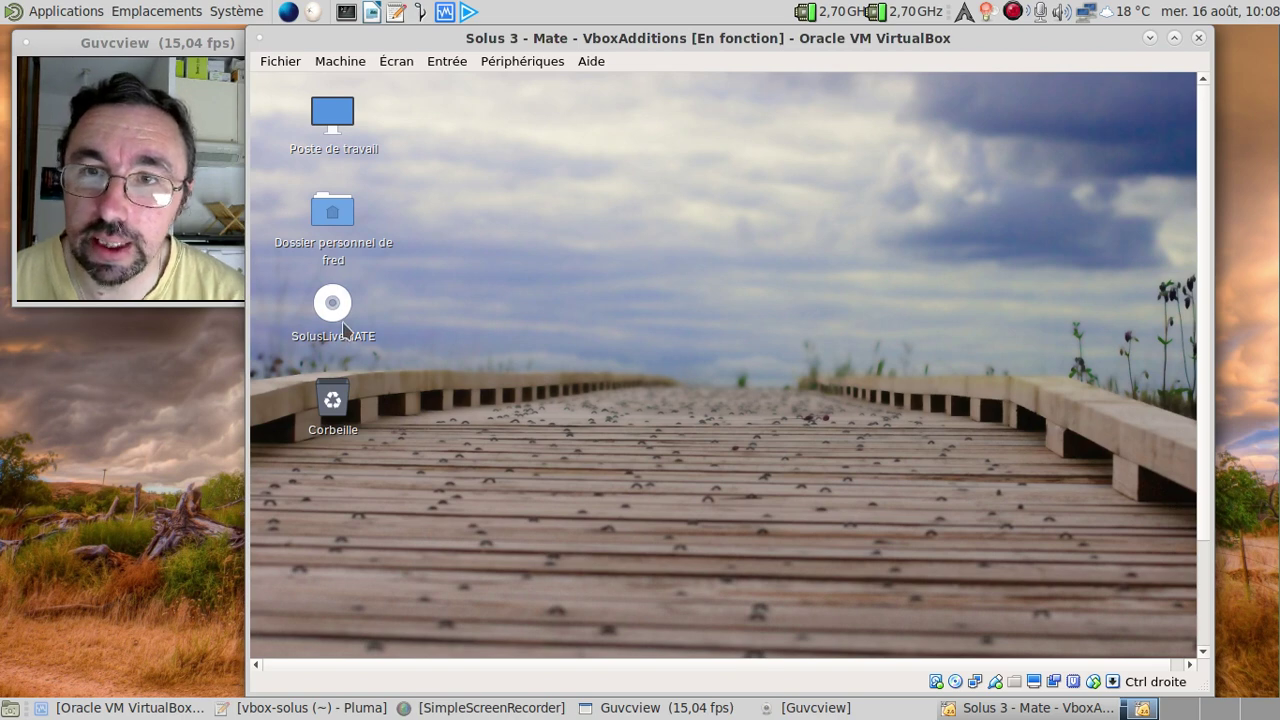
Step: Eject the SolusLiveMATE disc and insert the VirtualBox Guest Additions CD image into the virtual machine
right_click(345, 326)
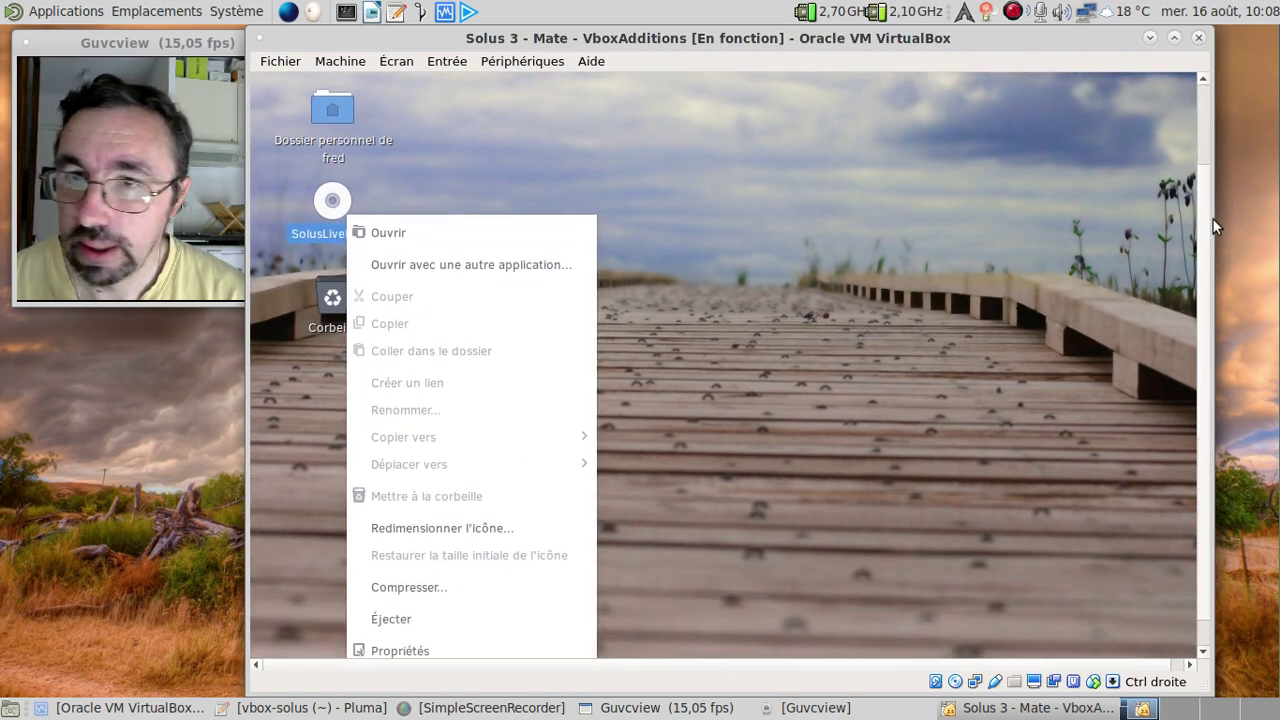
left_click_drag(1206, 148, 1206, 244)
left_click(474, 621)
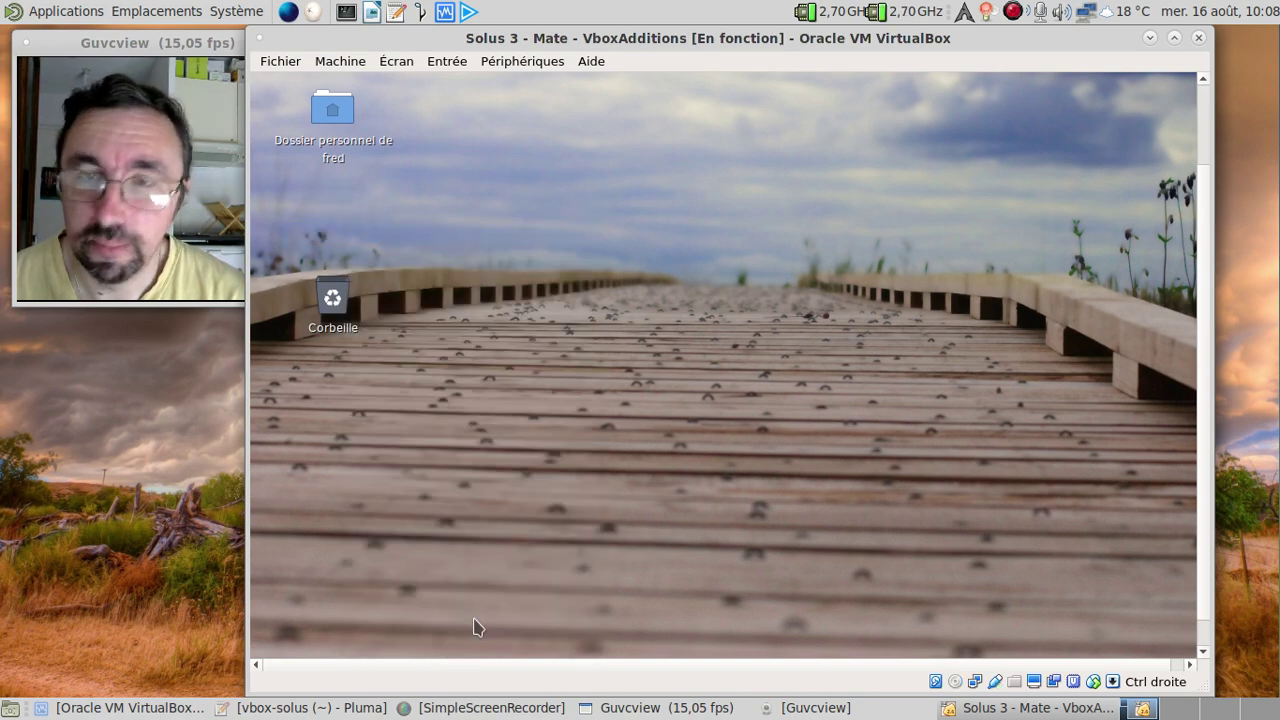
left_click(520, 62)
left_click(572, 249)
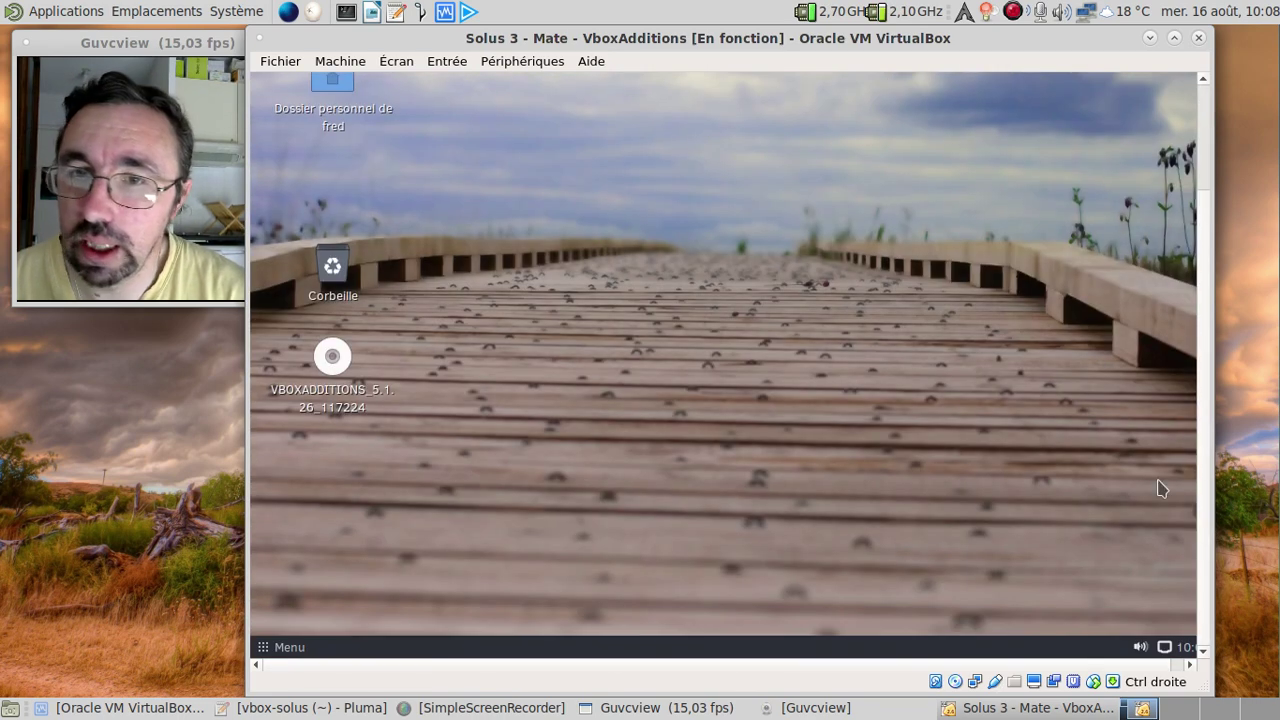
Step: Find Terminal MATE by searching the guest's applications for "term" and launch it
left_click(289, 647)
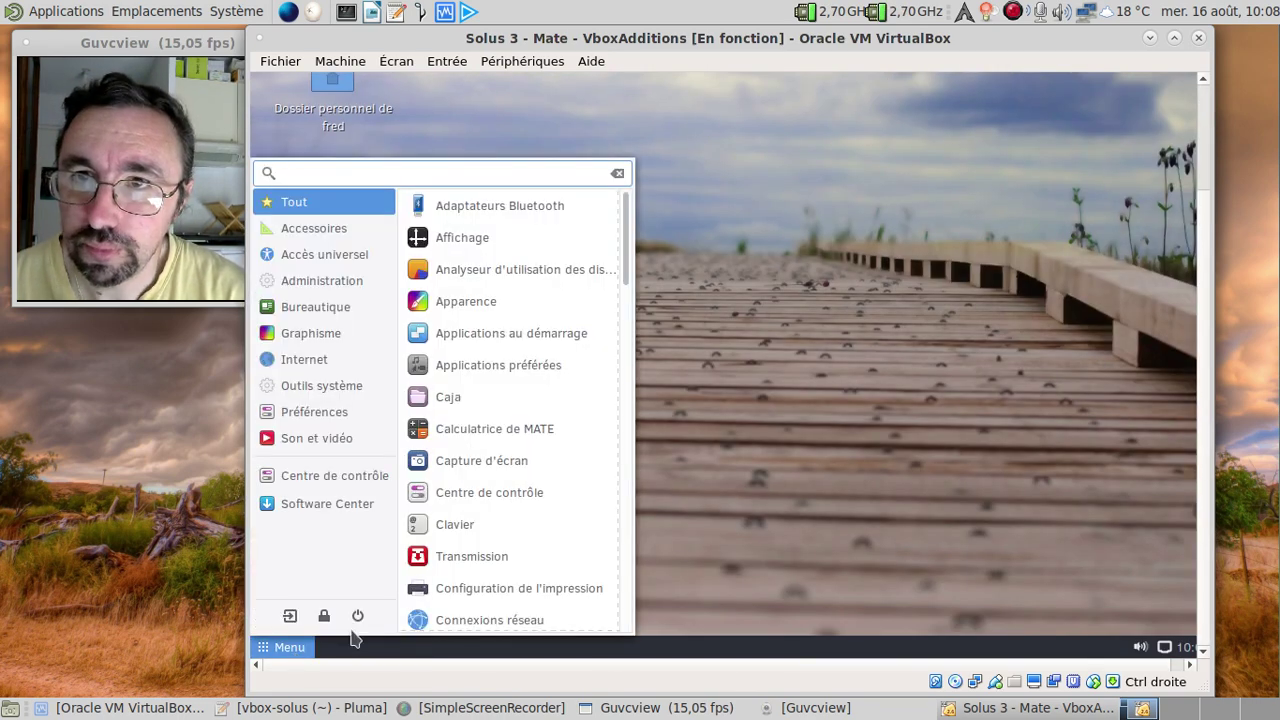
type("term")
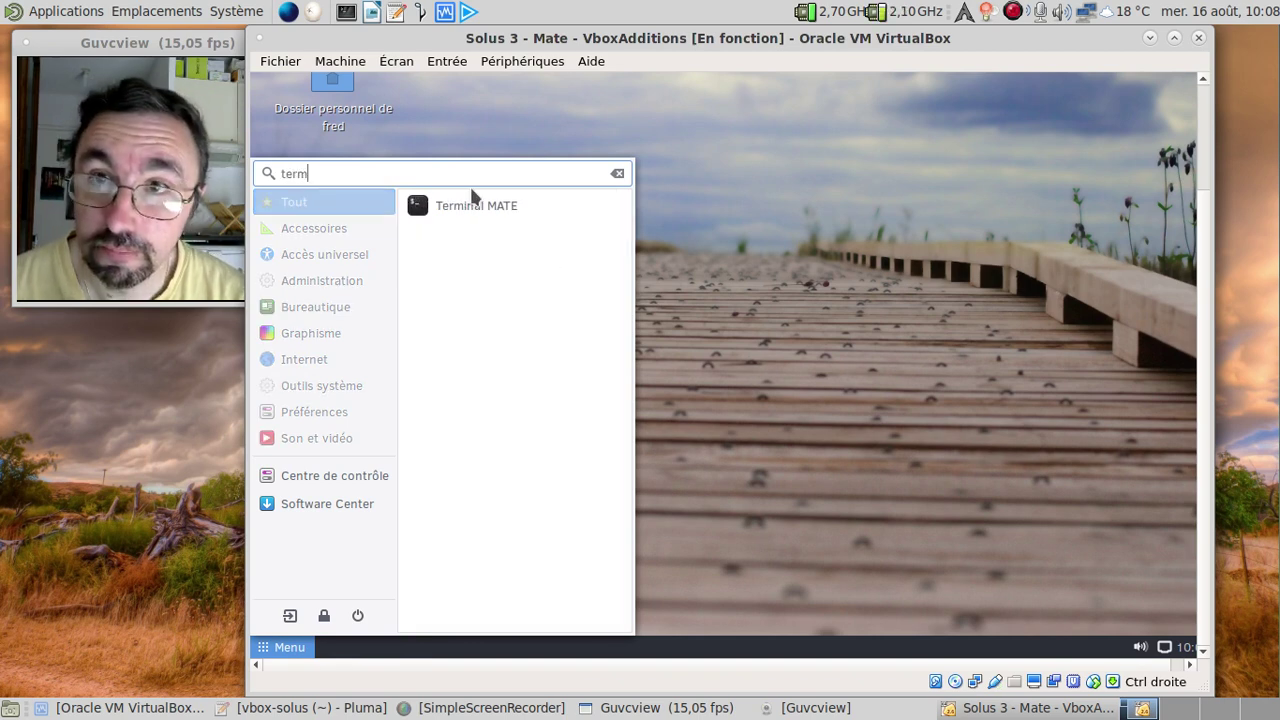
left_click(463, 208)
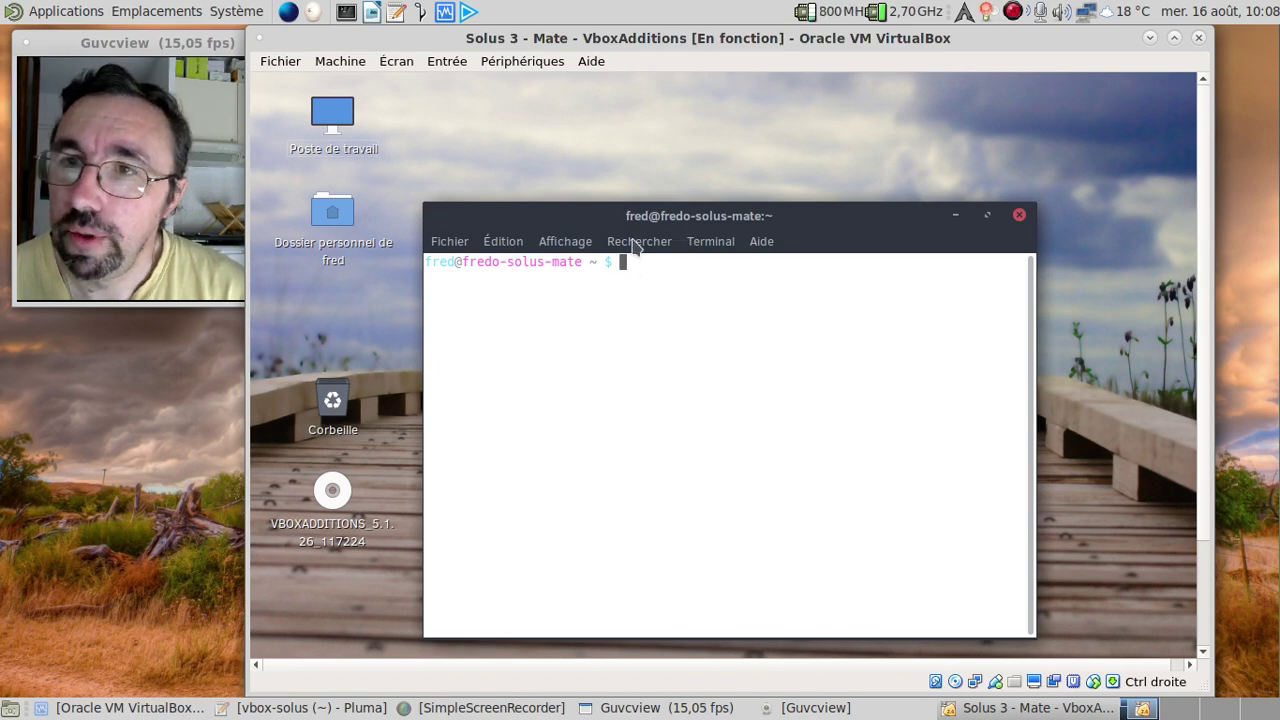
Step: Turn off system theme colours in the terminal profile, choose the Blanc sur noir palette, and enlarge the text in the repositioned terminal
left_click(526, 248)
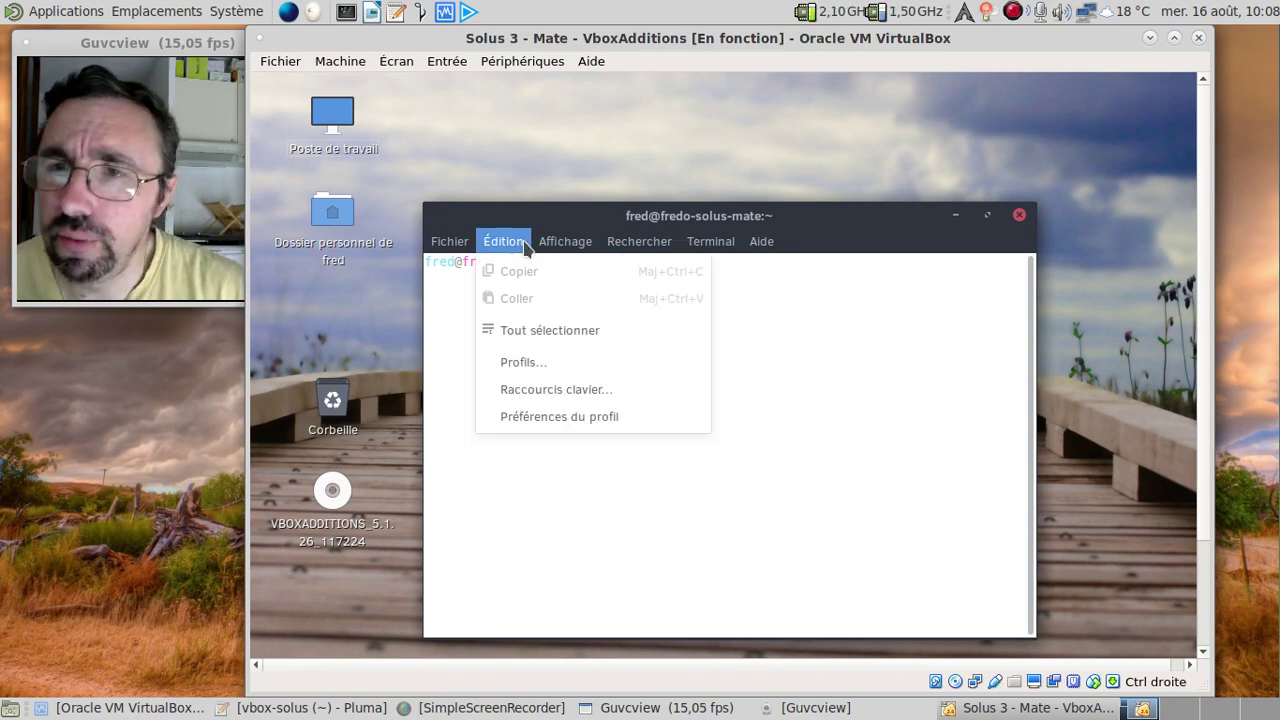
left_click(561, 416)
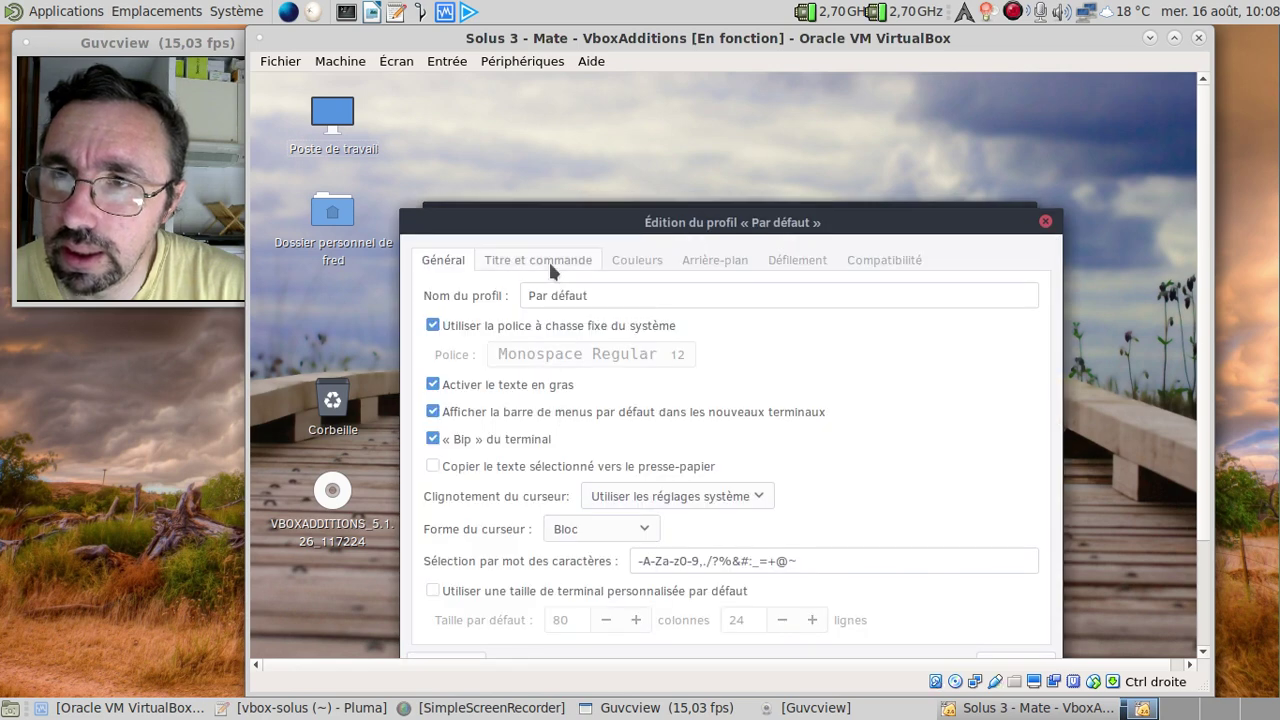
left_click(548, 259)
left_click(628, 259)
left_click(569, 318)
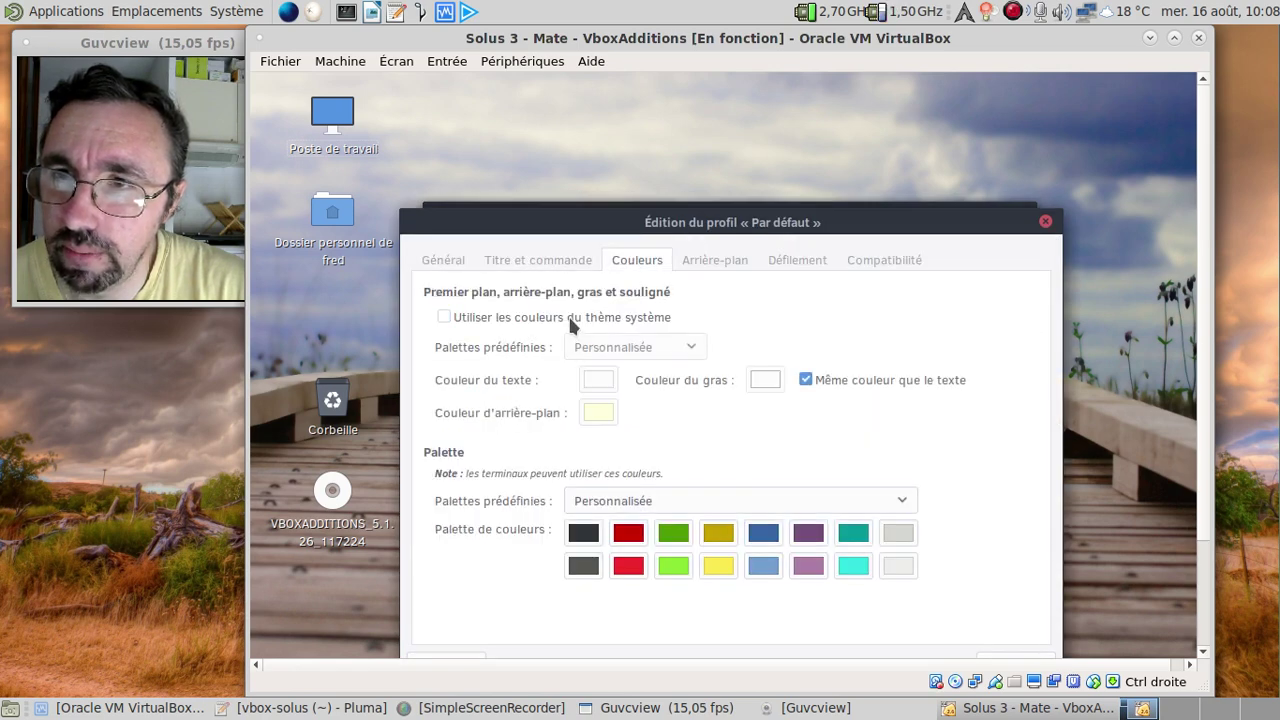
left_click(615, 346)
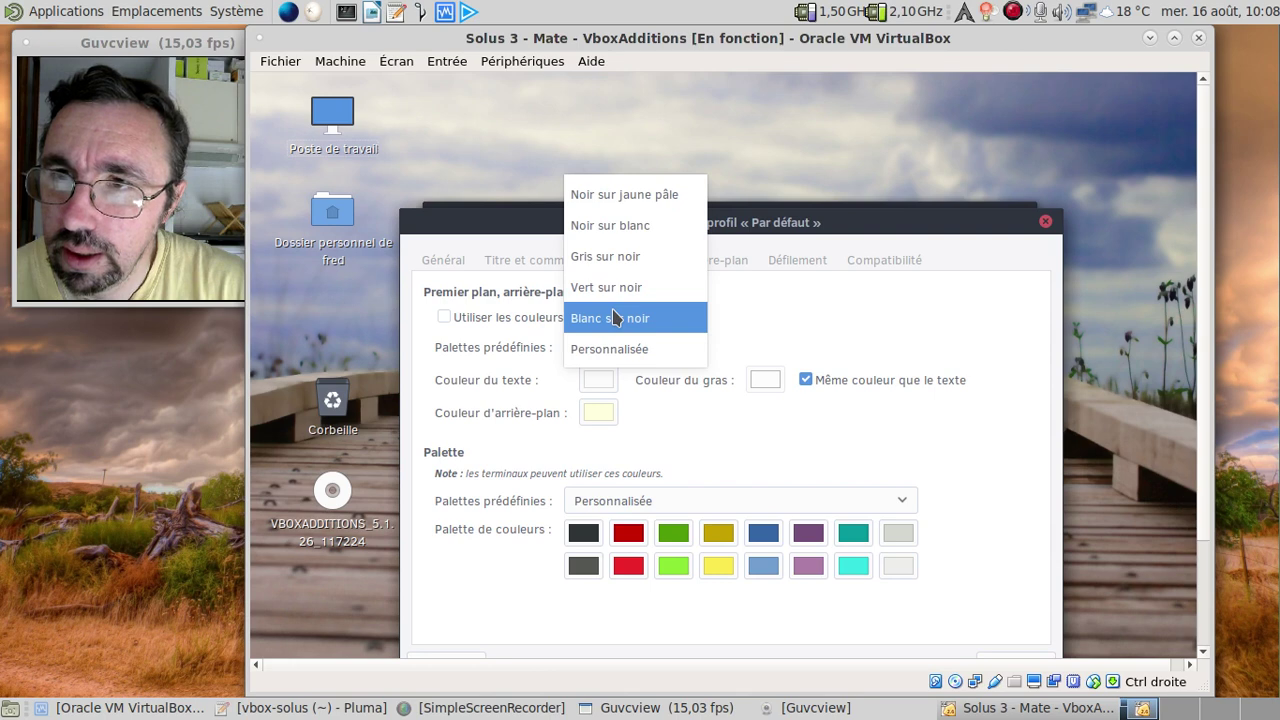
left_click(615, 318)
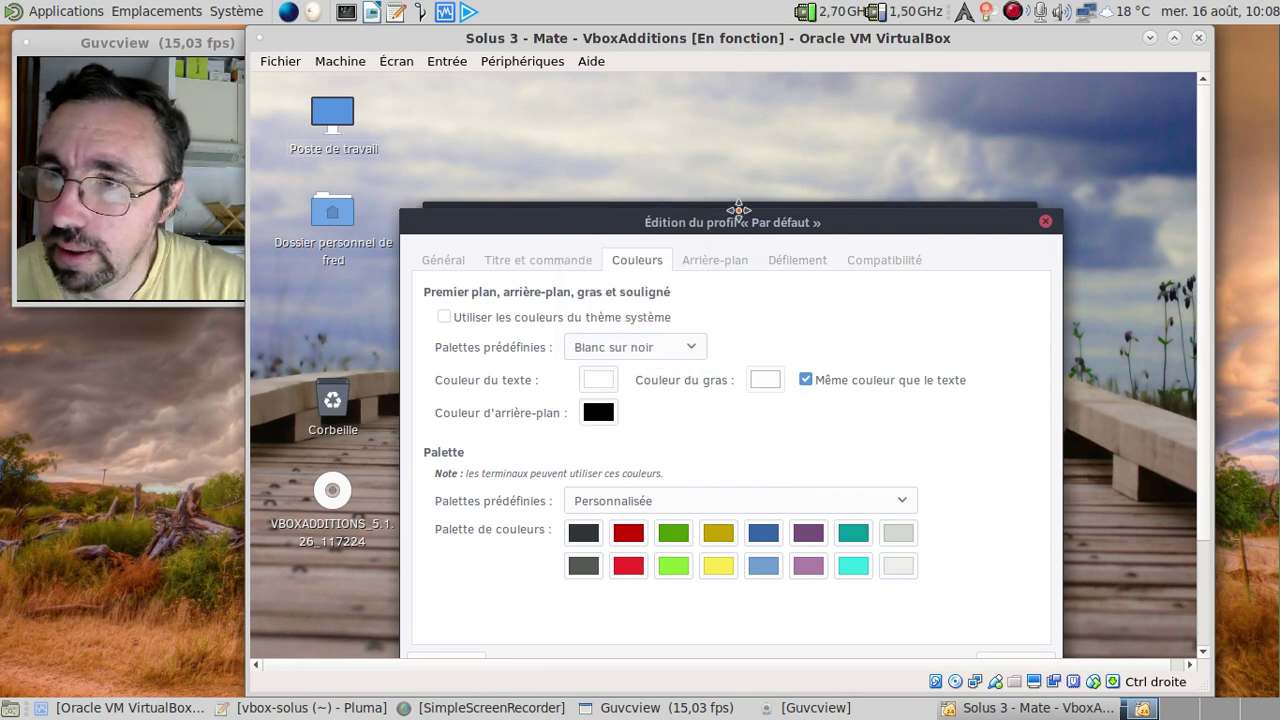
left_click_drag(738, 209, 739, 145)
left_click(1016, 580)
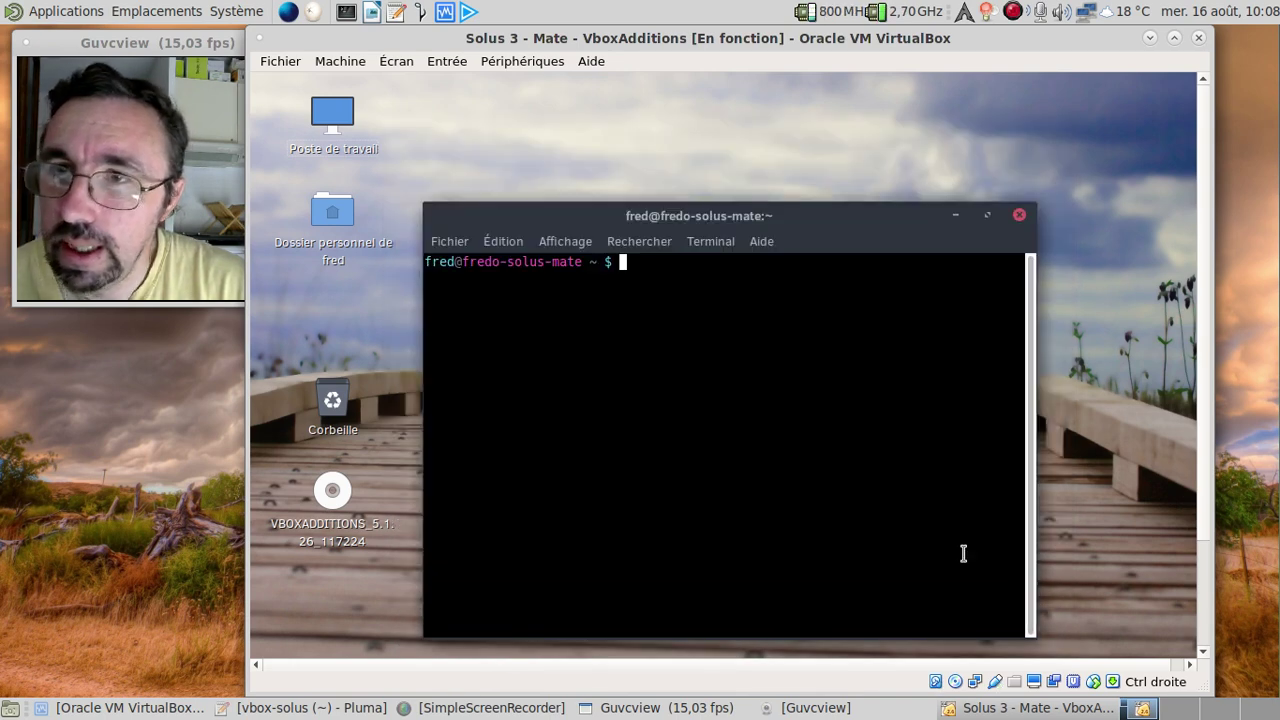
left_click_drag(651, 219, 619, 112)
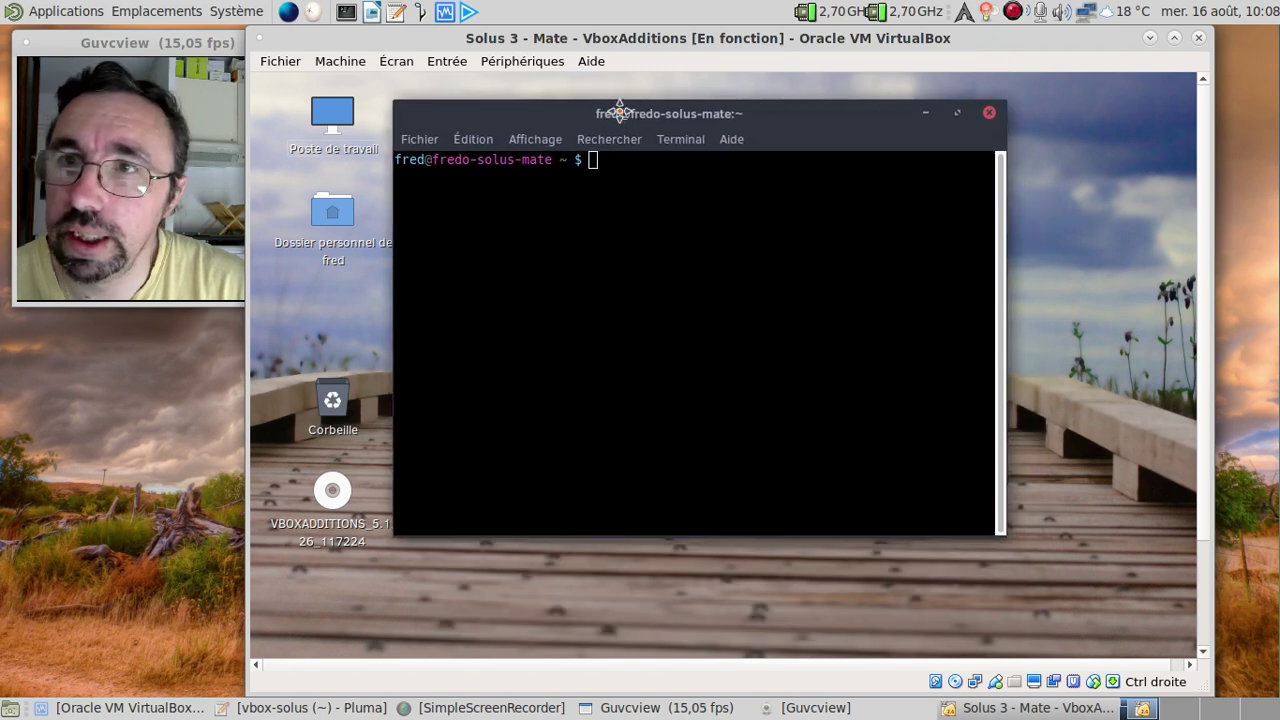
key("ctrl+plus")
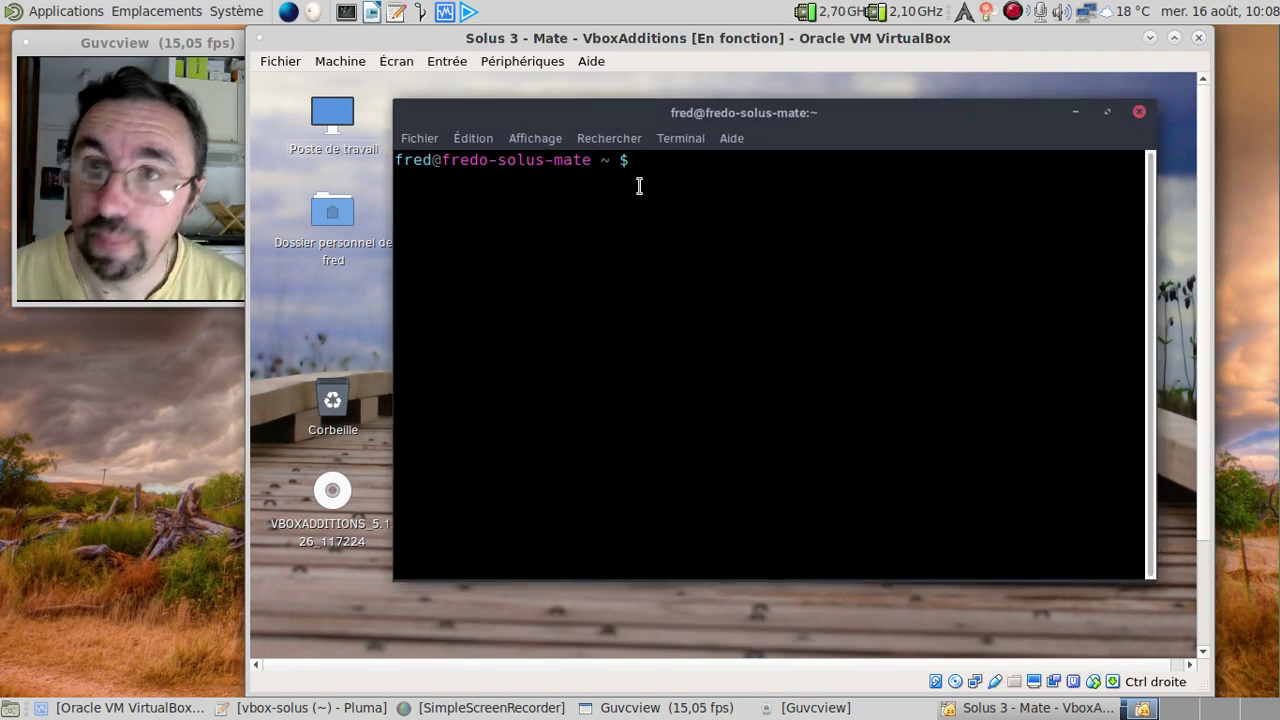
Step: Refresh the Solus package repository with "sudo eopkg ur", entering the account password for sudo
type("sudo")
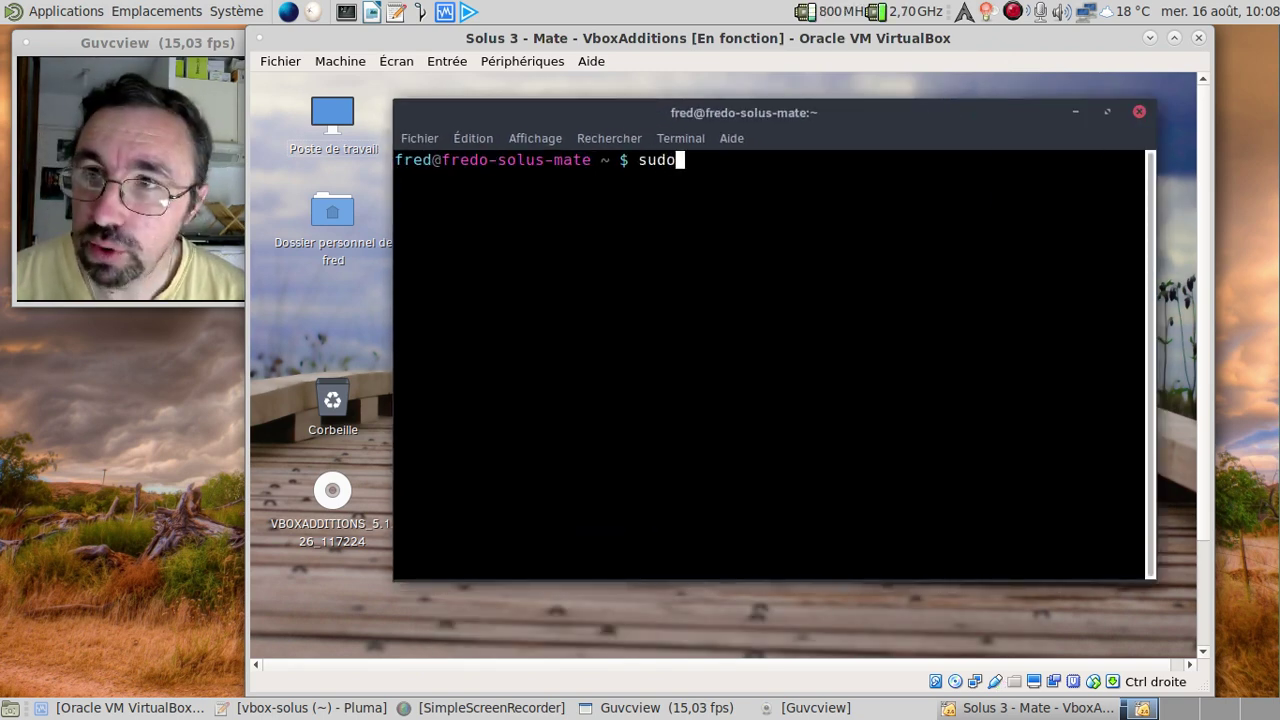
type(" epo")
key("BackSpace")
key("BackSpace")
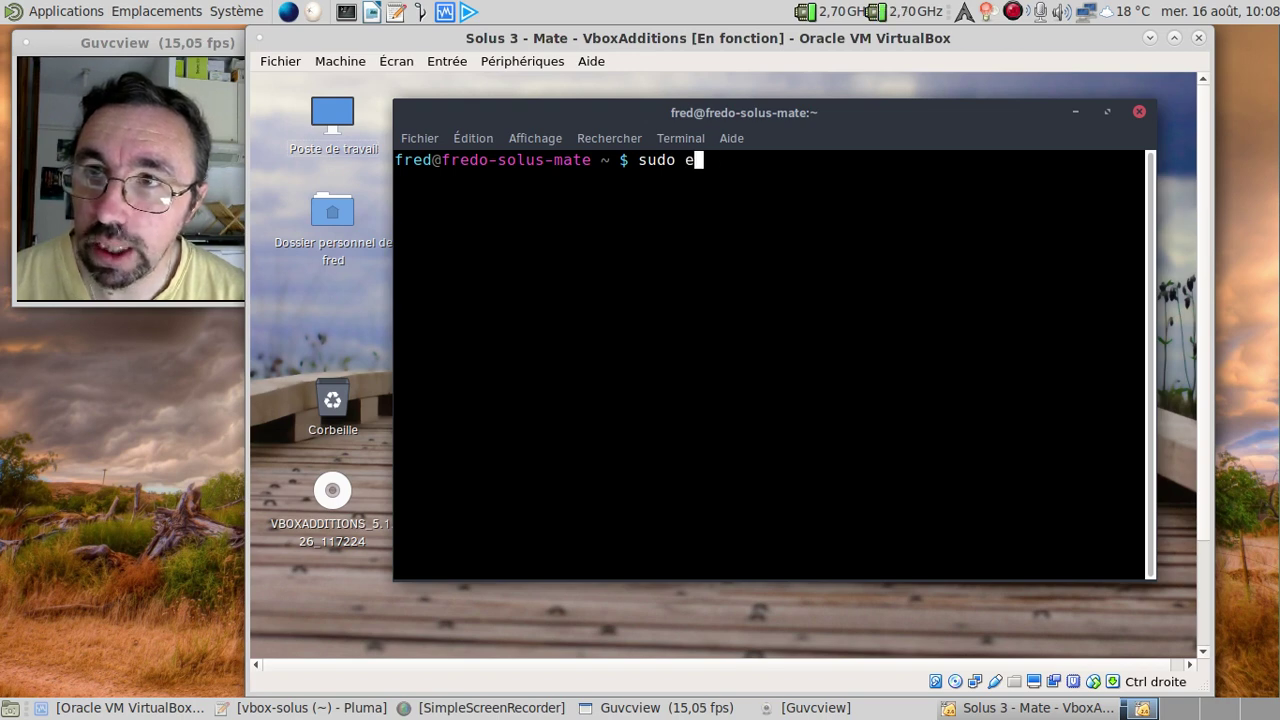
type("opkjs")
key("BackSpace")
key("BackSpace")
type("g ")
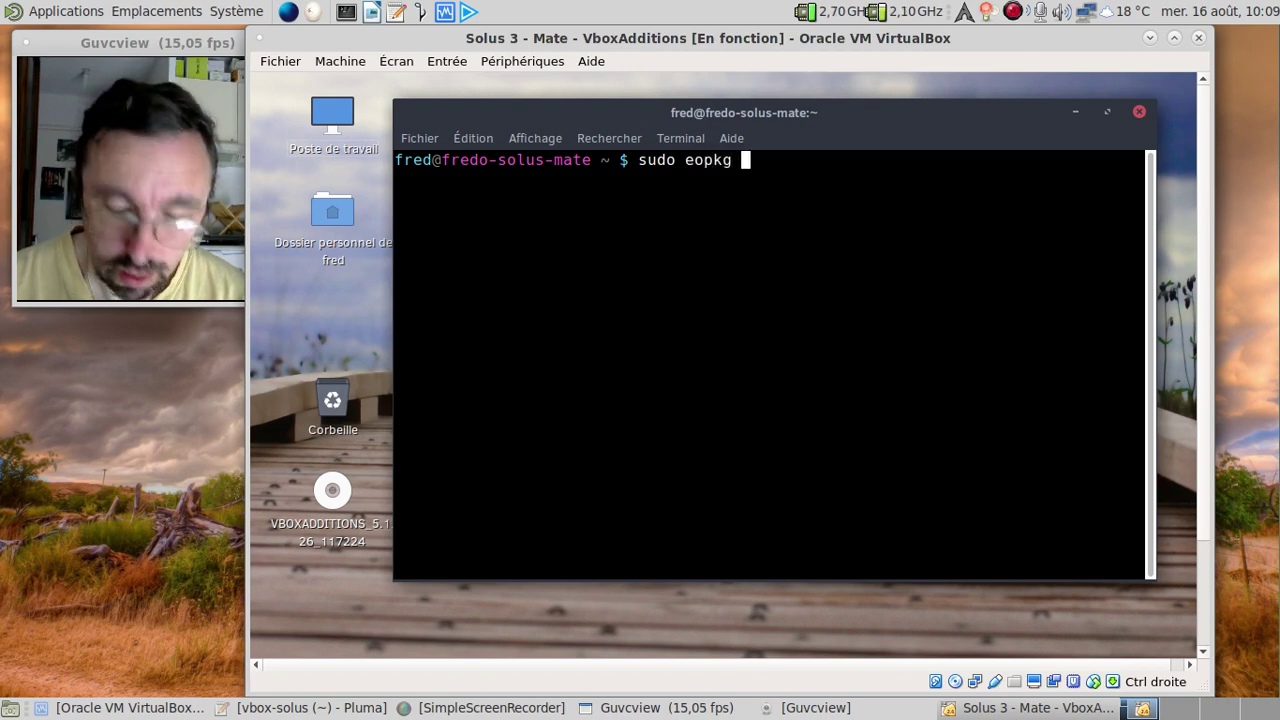
type("up")
key("BackSpace")
type("r")
key("Return")
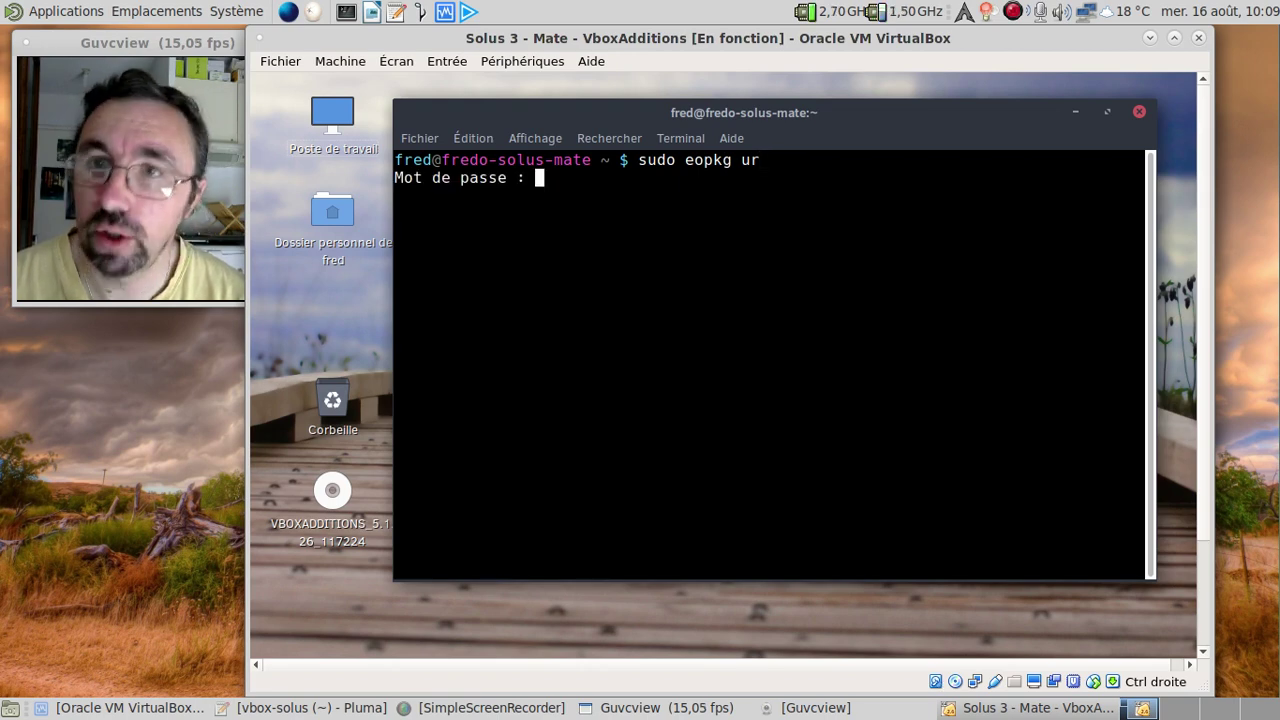
key("Return")
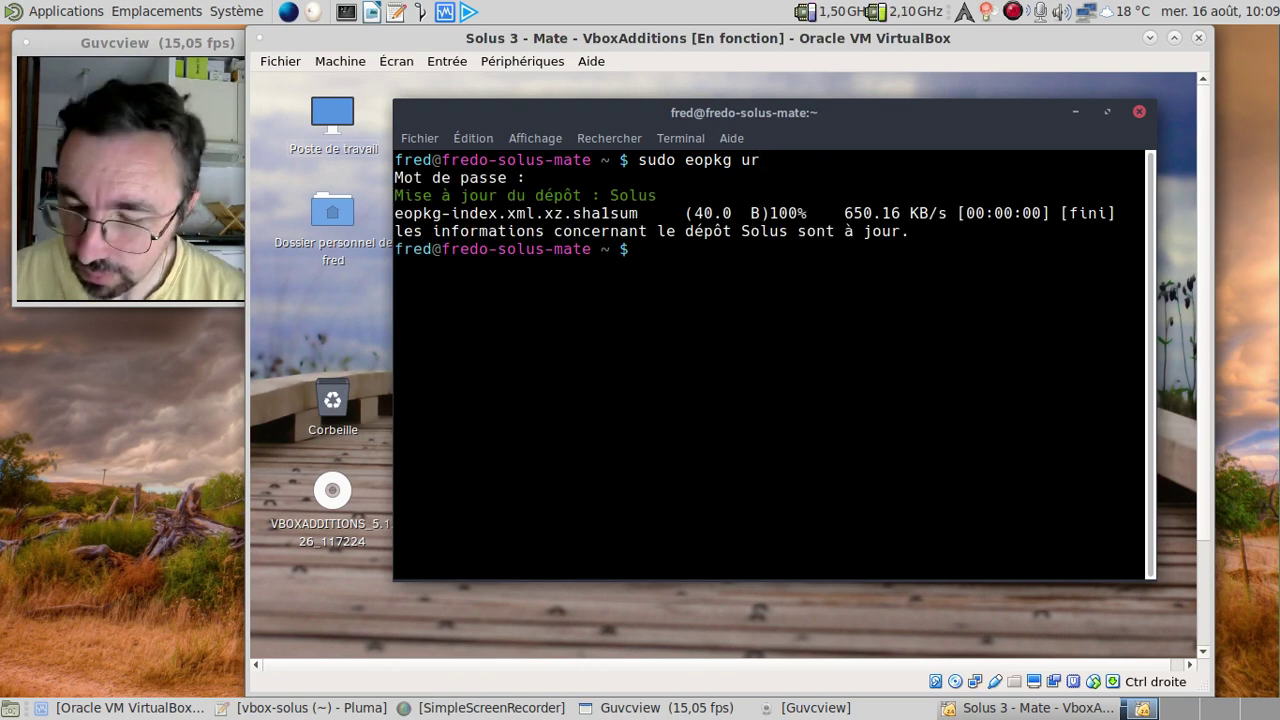
Step: Check for and apply package upgrades by running "sudo eopkg up"
key("Up")
key("BackSpace")
type("pkg u")
key("Return")
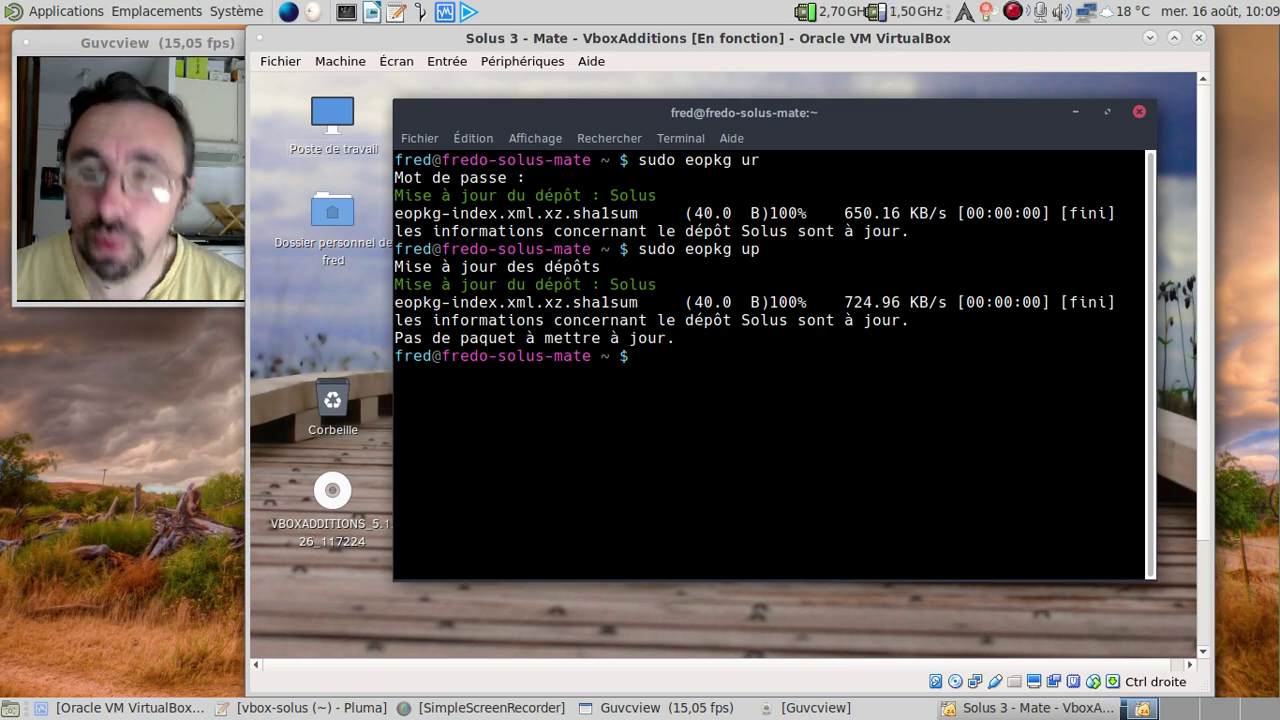
Step: Display the running kernel's version with "uname -a", and clear the terminal after reading it
type("uname -a")
key("Return")
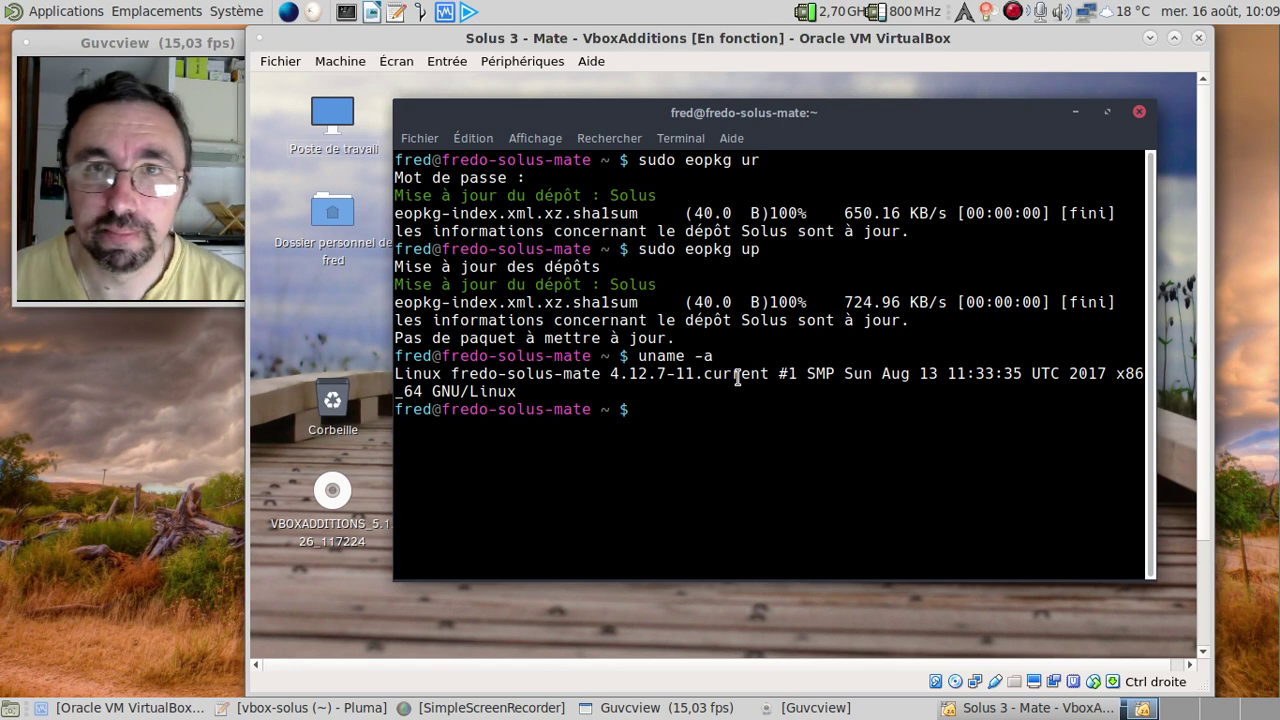
type("c")
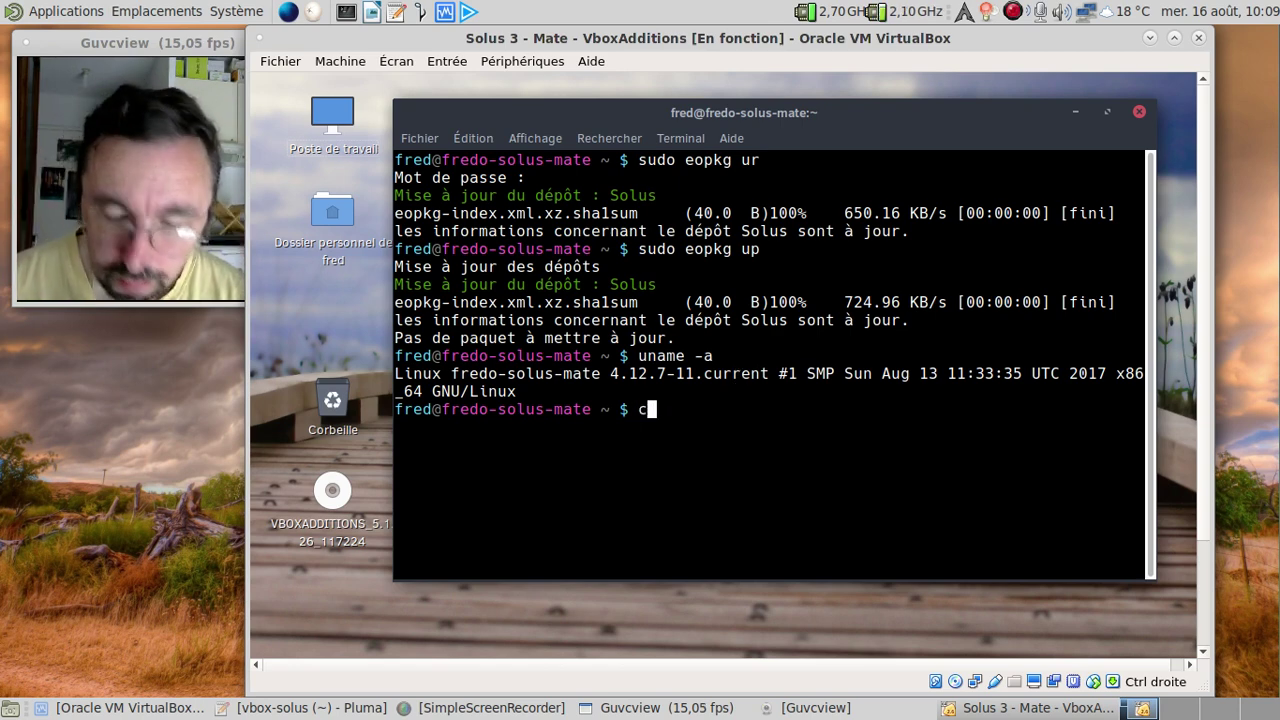
type("lear")
key("Return")
Step: Install the development tools component with "sudo eopkg it -c system.devel", accepting the extra dependencies with "oui"
type("sudo eo")
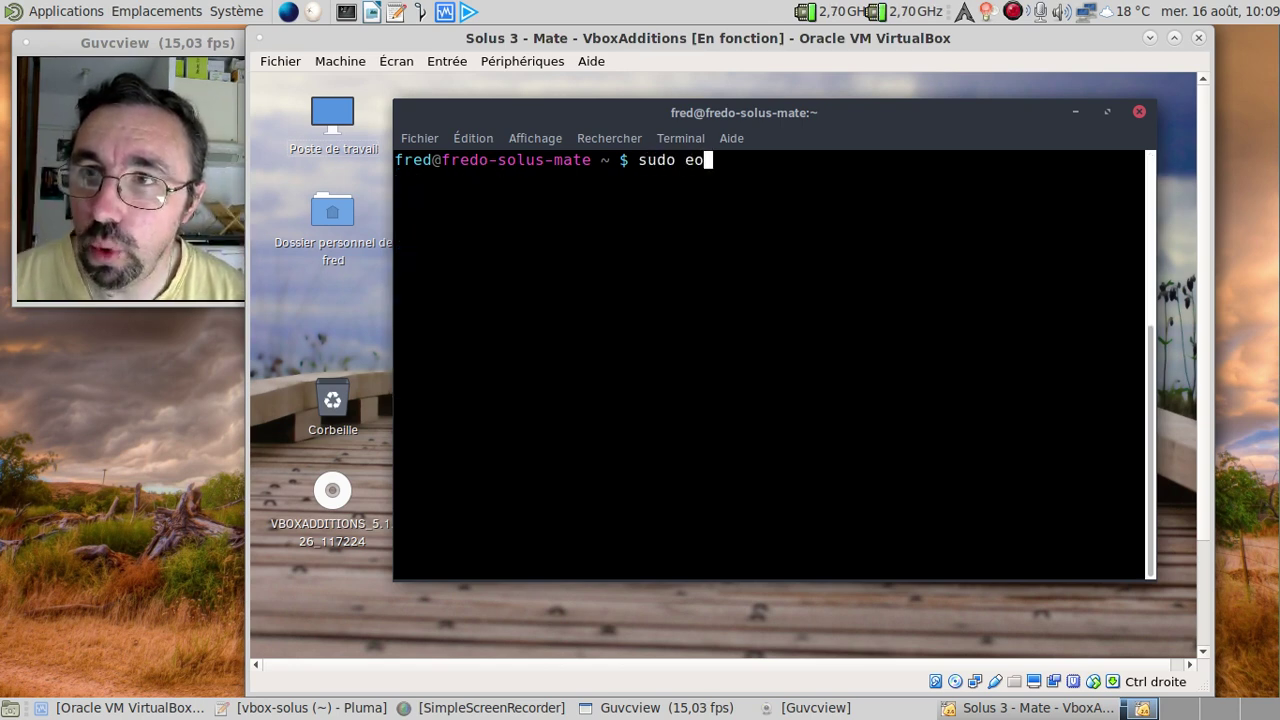
type("pkg in")
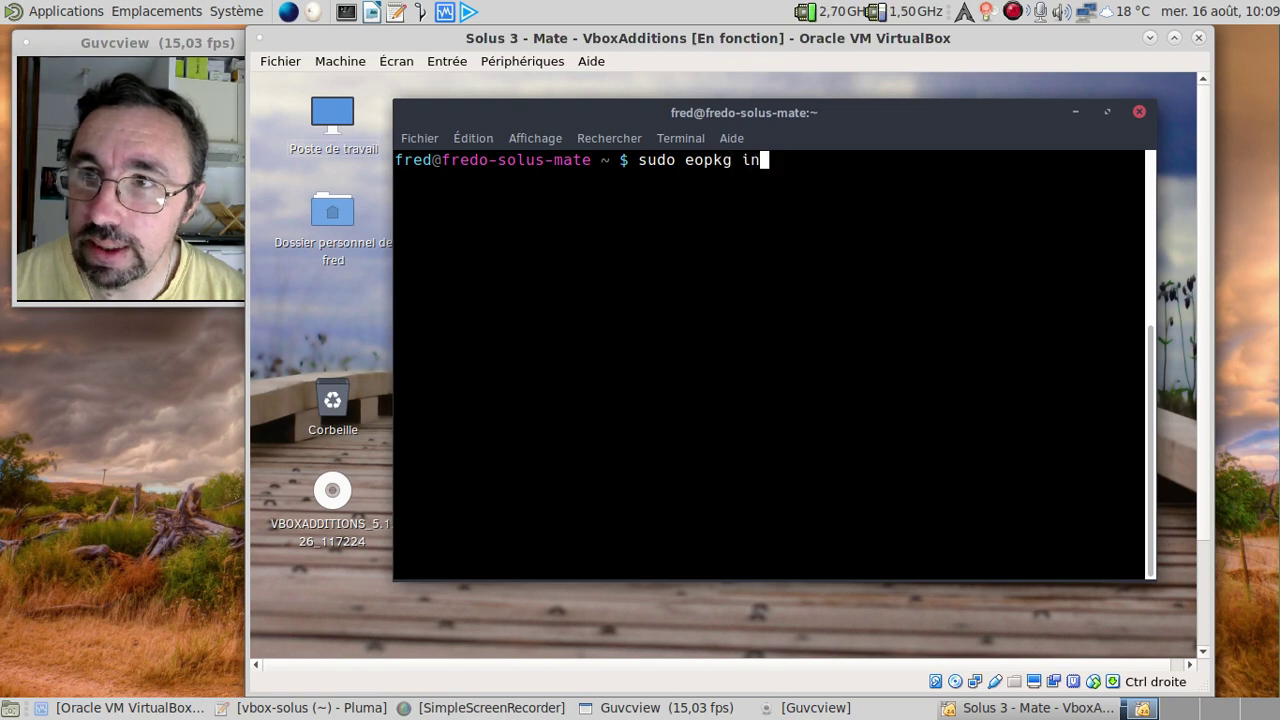
key("BackSpace")
type("t -c ")
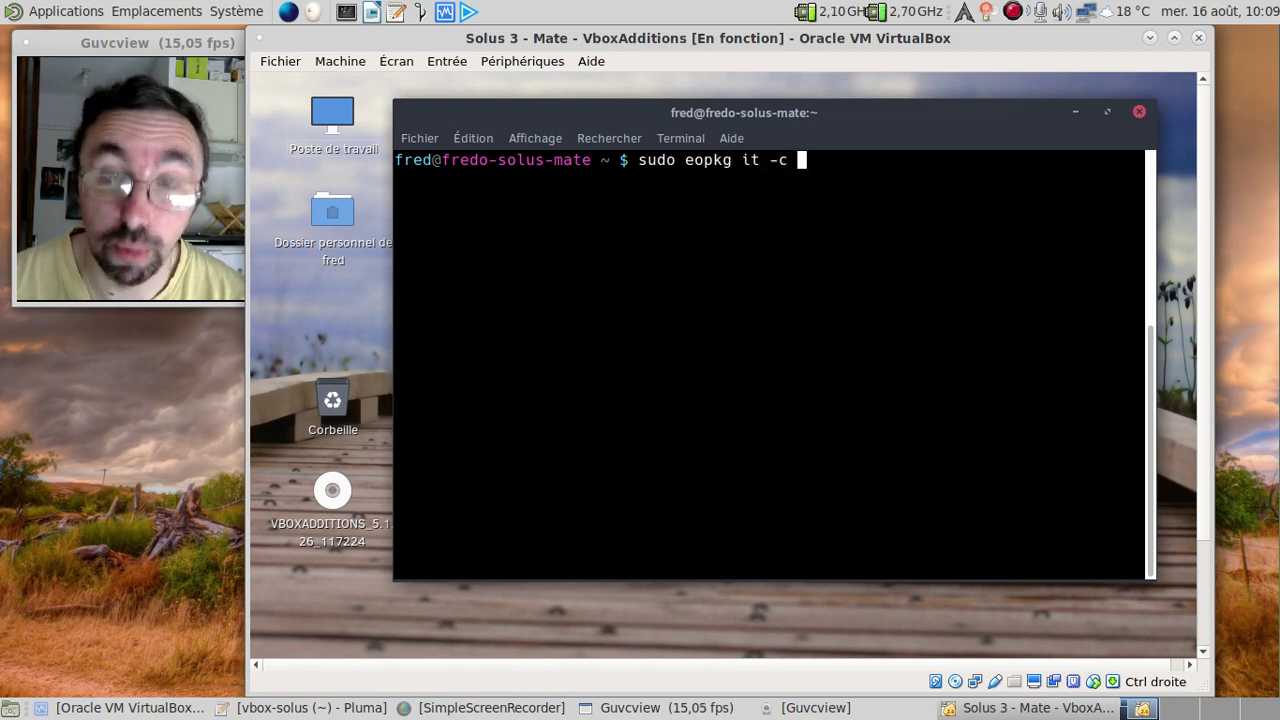
type("system.")
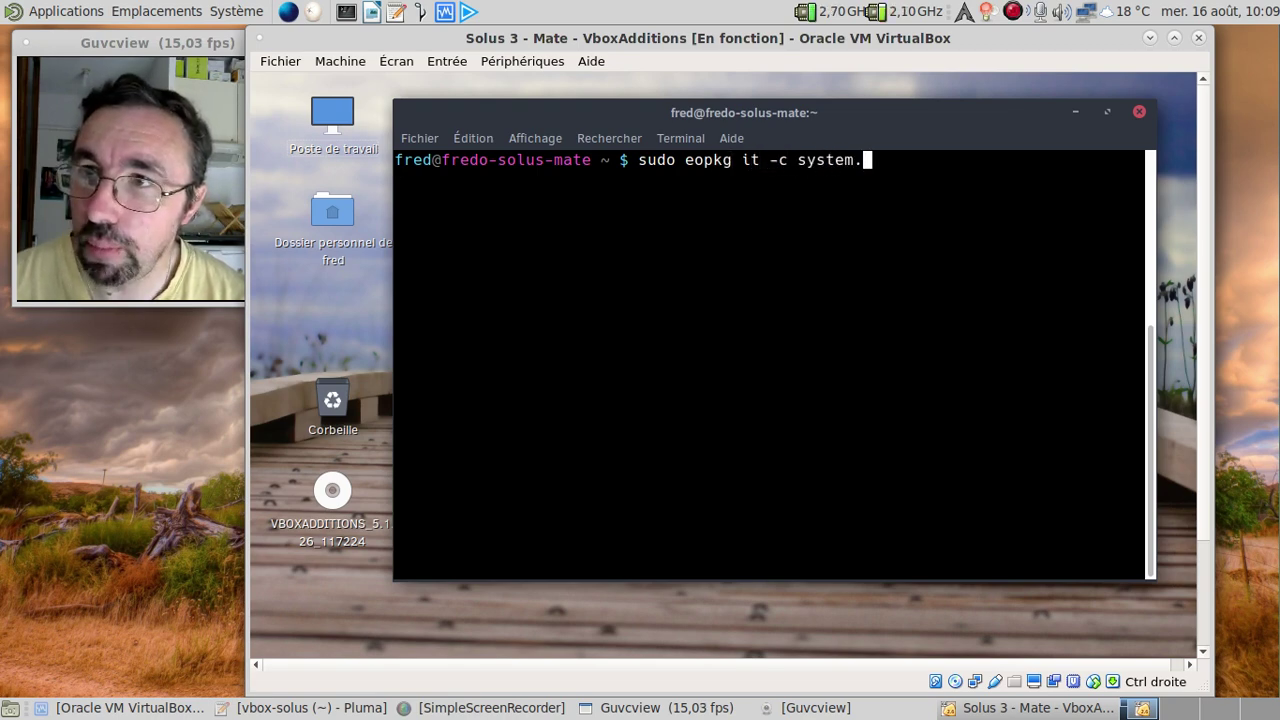
type("devel")
key("Return")
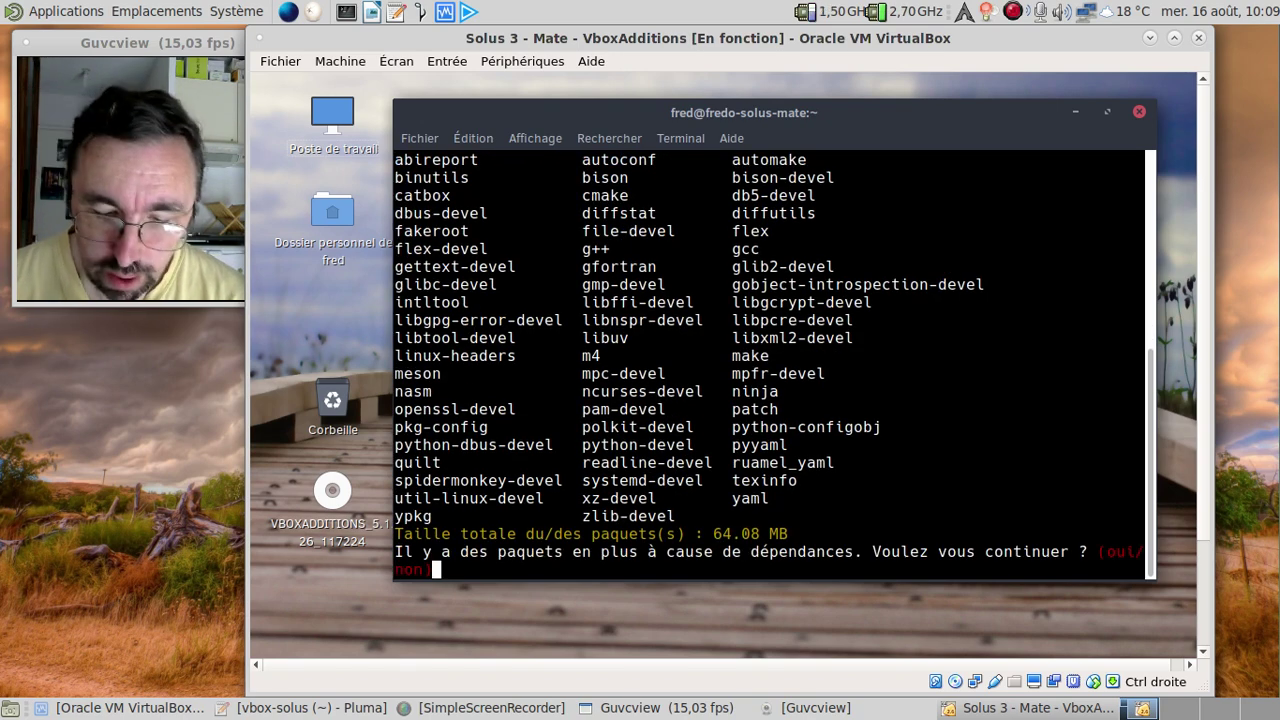
type("oui")
key("Return")
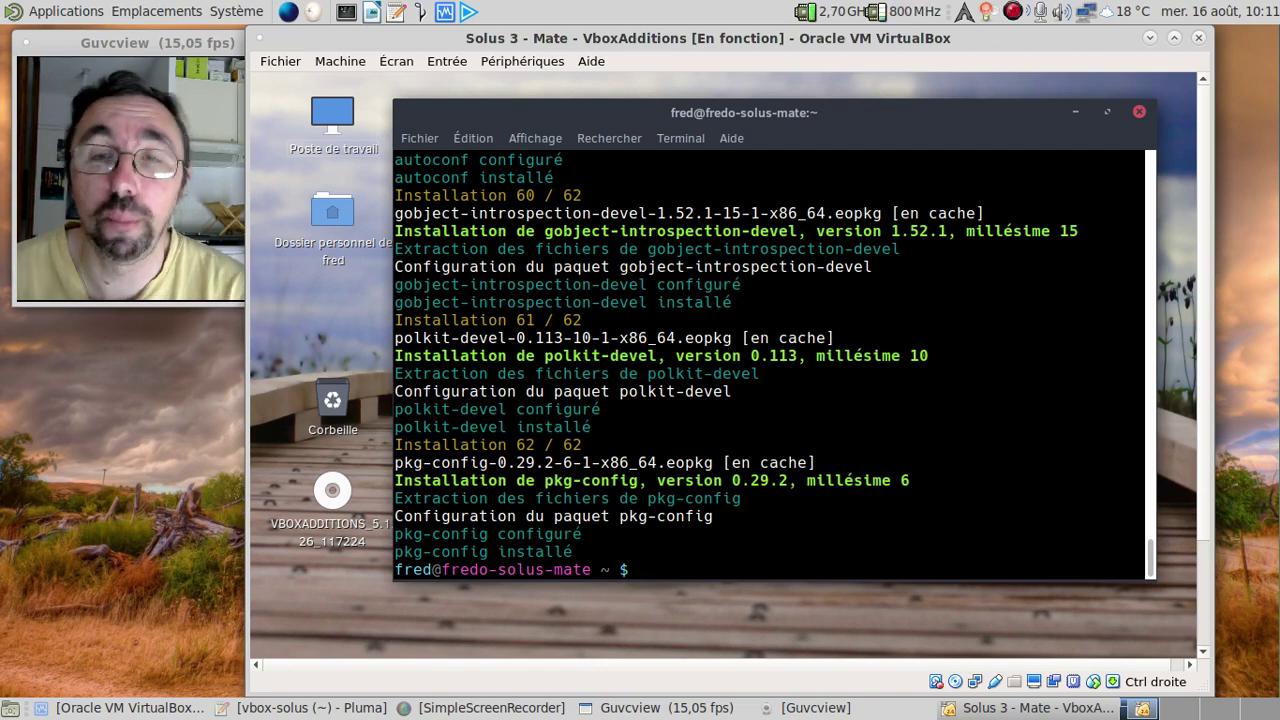
Step: Try to install the kernel headers as a component with "sudo eopkg it -c linux-current-headers"
key("Up")
key("BackSpace")
key("BackSpace")
key("BackSpace")
key("BackSpace")
key("BackSpace")
key("BackSpace")
key("BackSpace")
key("BackSpace")
key("BackSpace")
key("BackSpace")
key("BackSpace")
key("BackSpace")
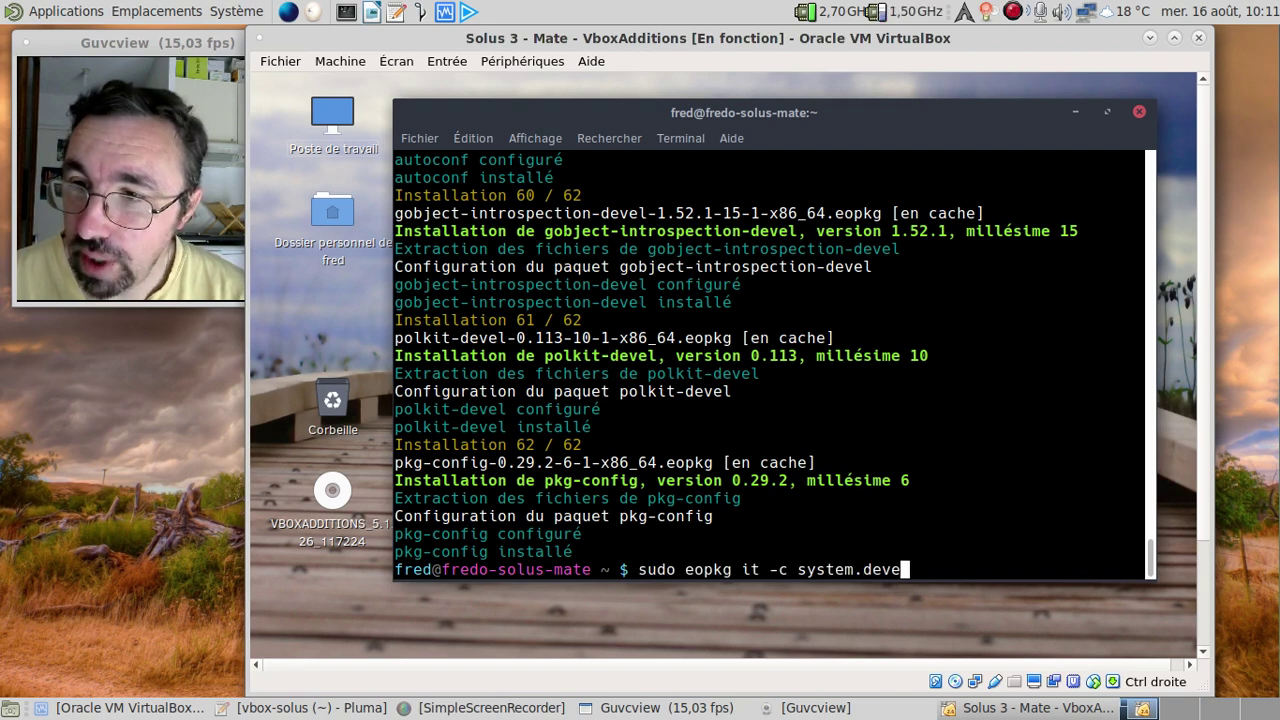
type("linu")
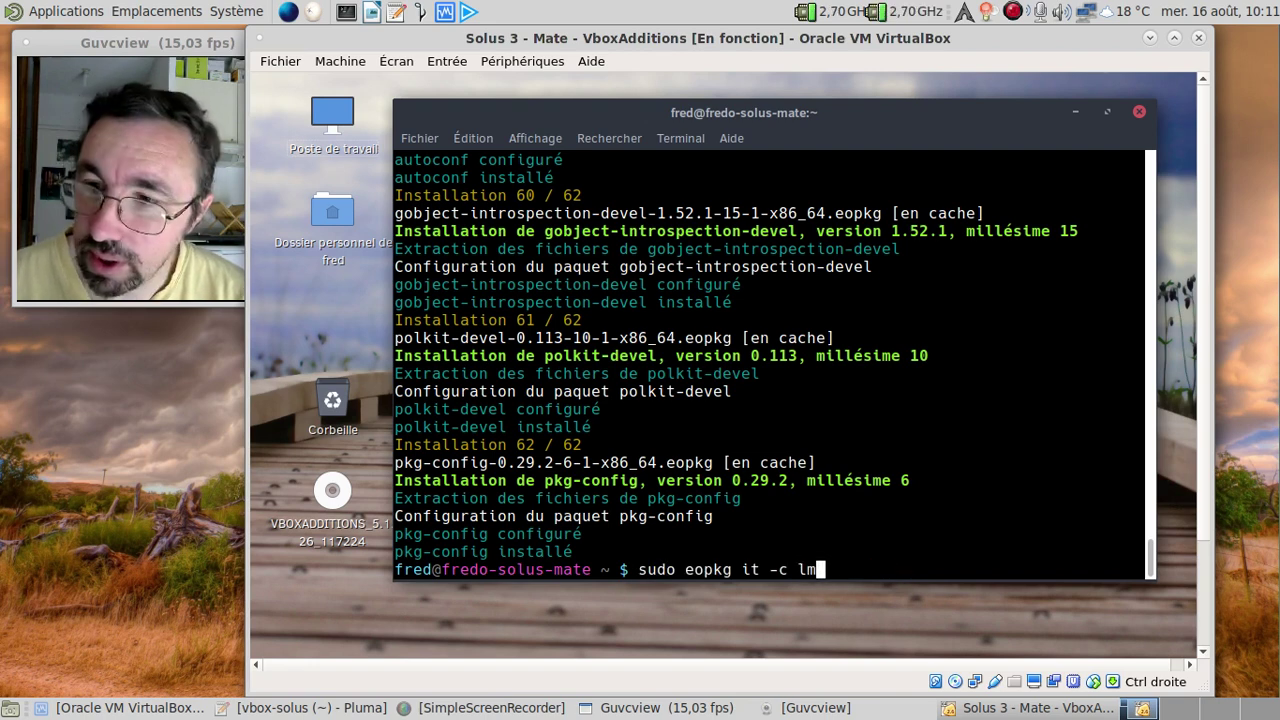
type("x-durr")
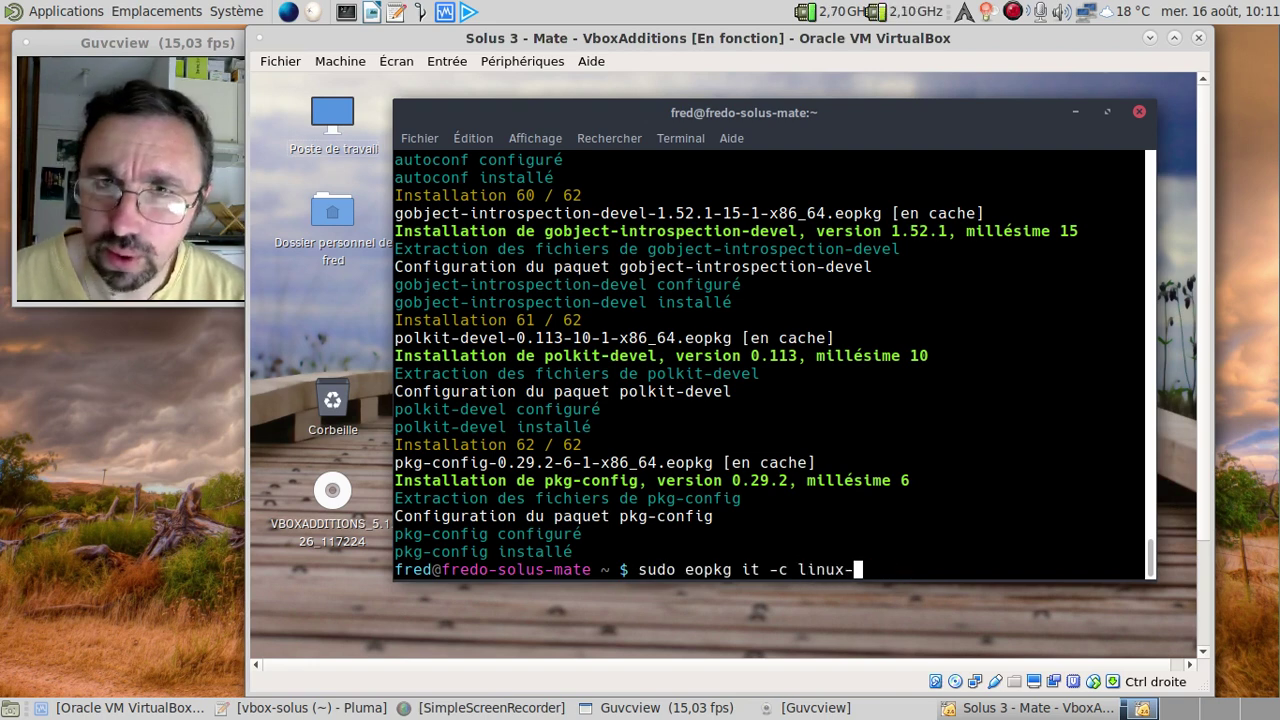
key("BackSpace")
key("BackSpace")
key("BackSpace")
key("BackSpace")
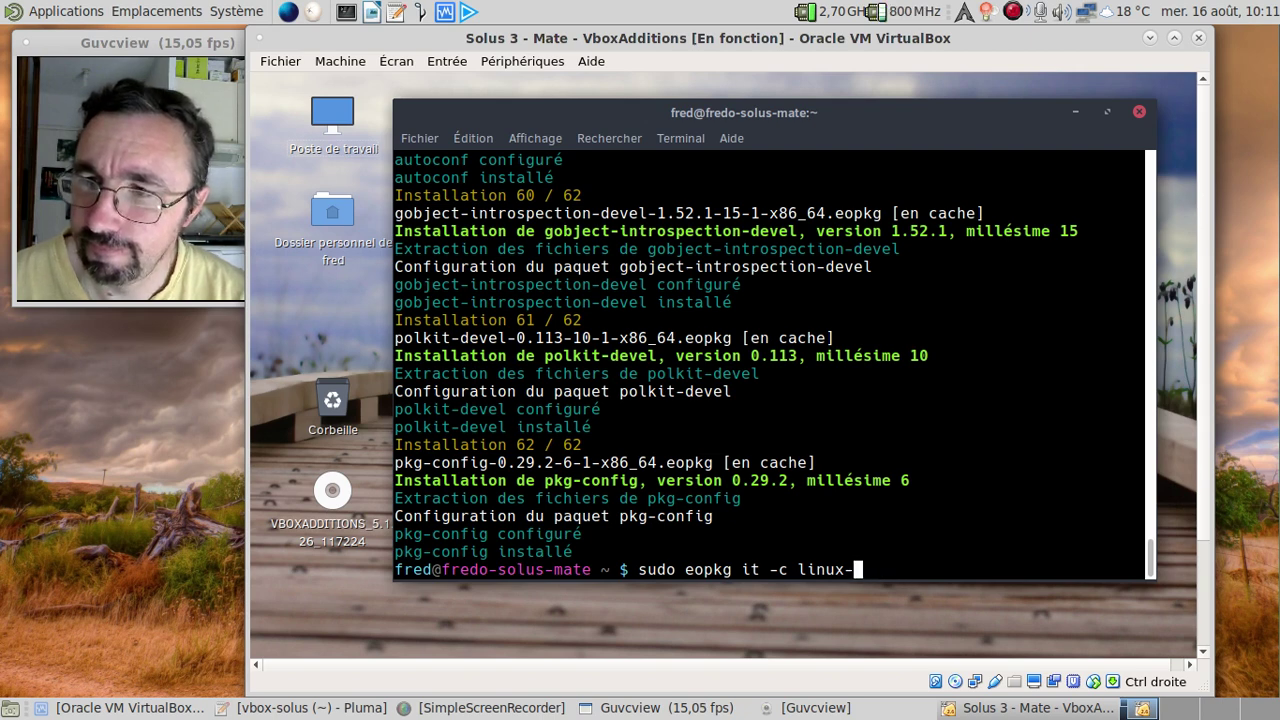
type("current.")
key("BackSpace")
type("-head")
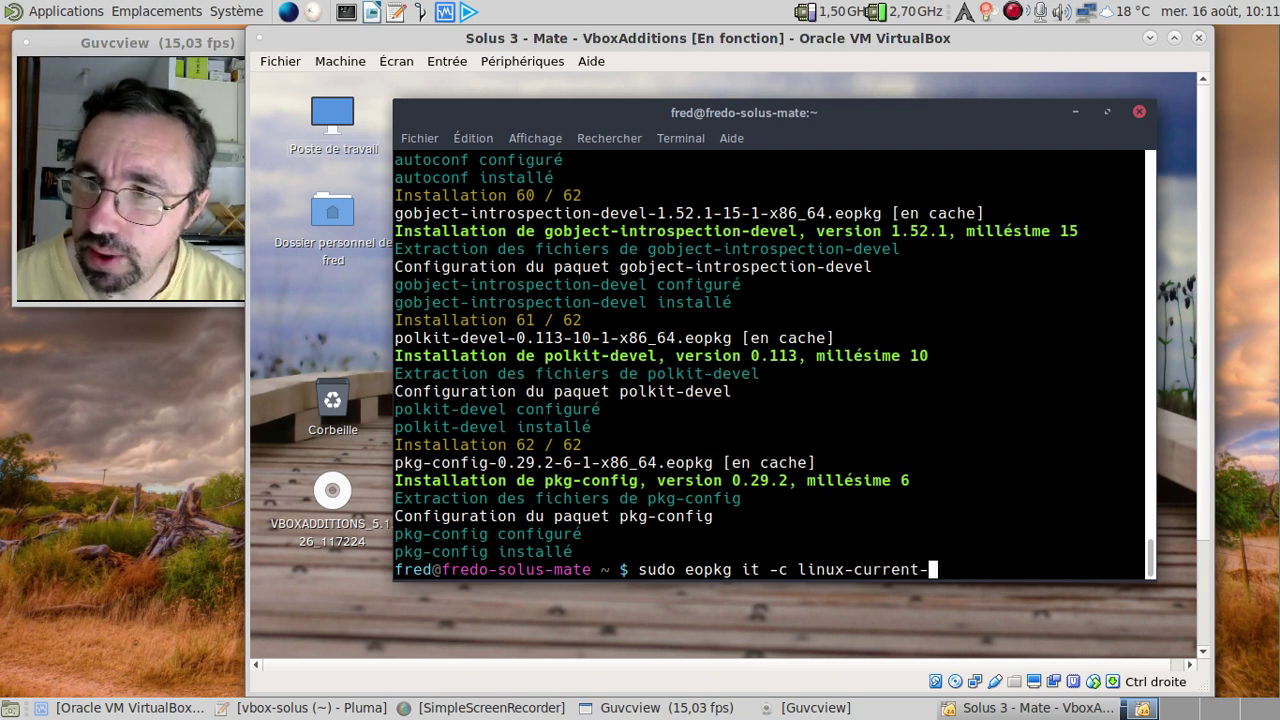
type("ers")
key("Return")
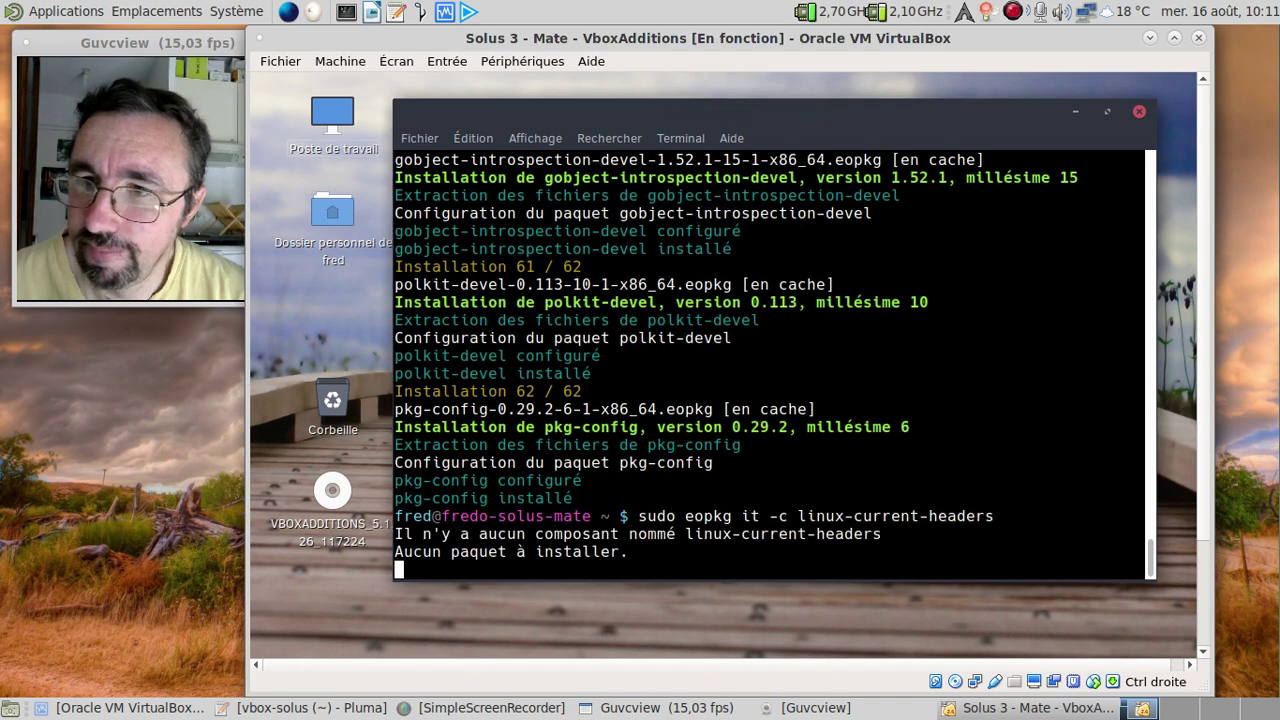
Step: Search the repository for current-kernel Linux packages with "sudo eopkg sr linux | grep current"
key("Up")
key("Left")
key("Left")
key("Left")
key("Left")
key("Left")
key("Left")
key("Left")
key("Left")
key("Left")
key("Left")
key("Left")
key("Left")
key("Left")
key("Left")
key("Left")
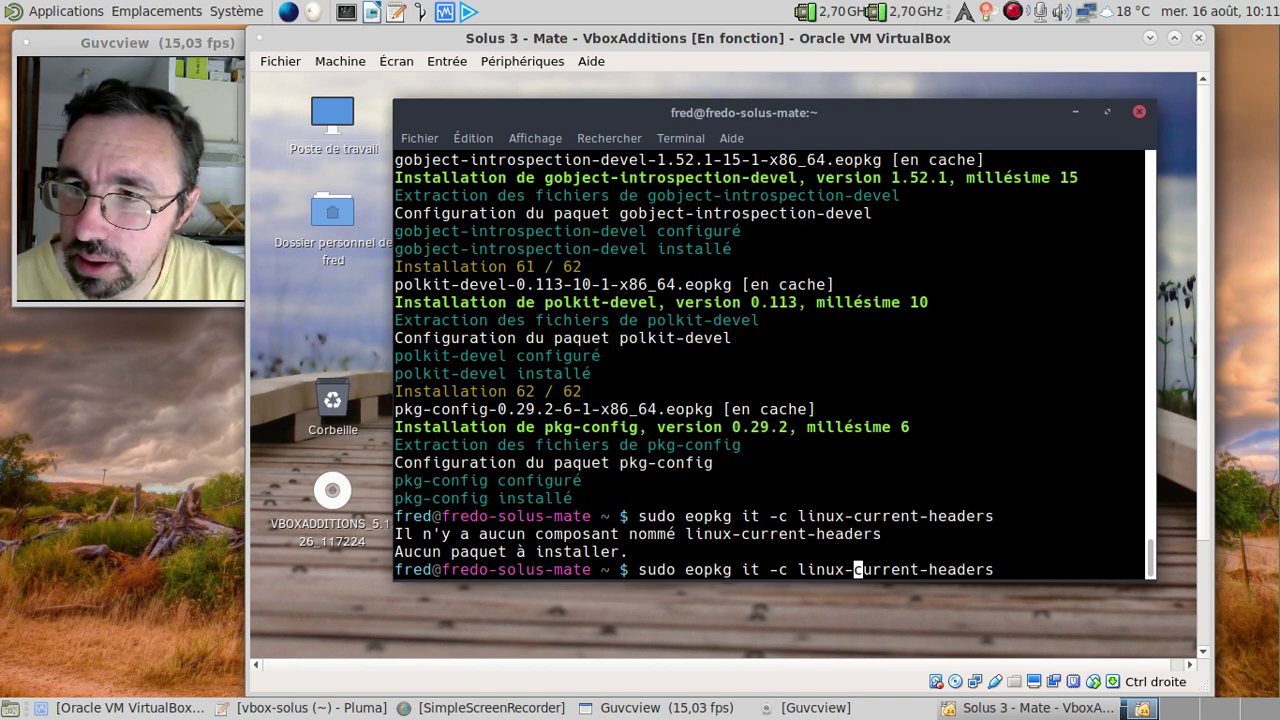
key("Left")
key("Left")
key("Left")
key("Left")
key("Left")
key("Left")
key("Left")
key("Left")
key("Left")
key("Left")
key("Right")
key("Right")
key("Right")
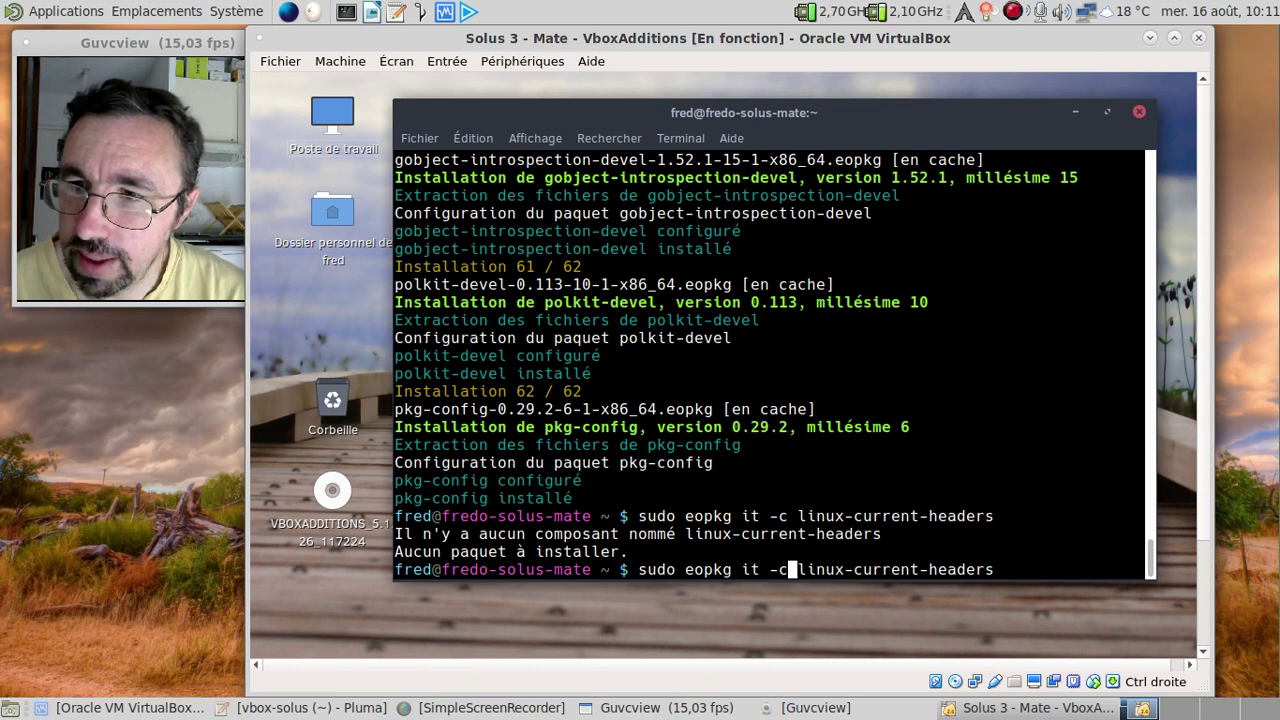
key("BackSpace")
key("BackSpace")
key("BackSpace")
key("BackSpace")
key("BackSpace")
type("sr")
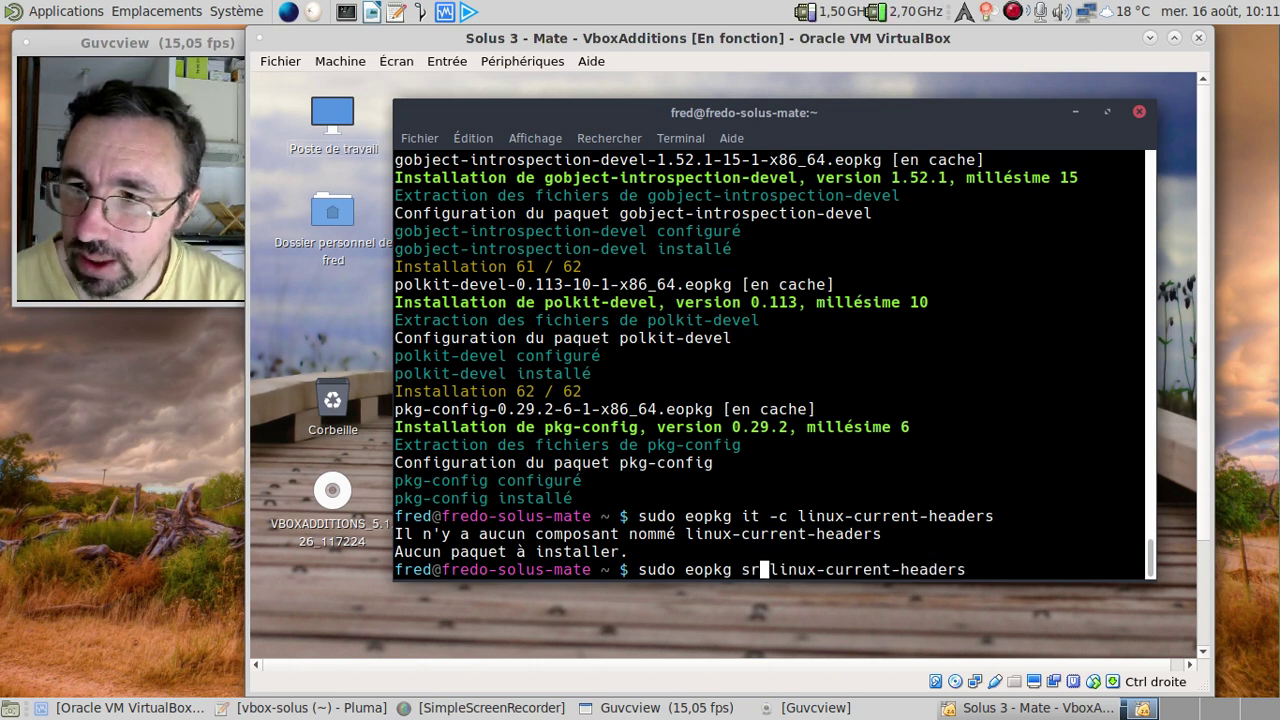
key("End")
key("BackSpace")
key("BackSpace")
key("BackSpace")
key("BackSpace")
key("BackSpace")
key("BackSpace")
key("BackSpace")
key("BackSpace")
key("BackSpace")
key("BackSpace")
key("BackSpace")
key("BackSpace")
key("BackSpace")
key("BackSpace")
key("BackSpace")
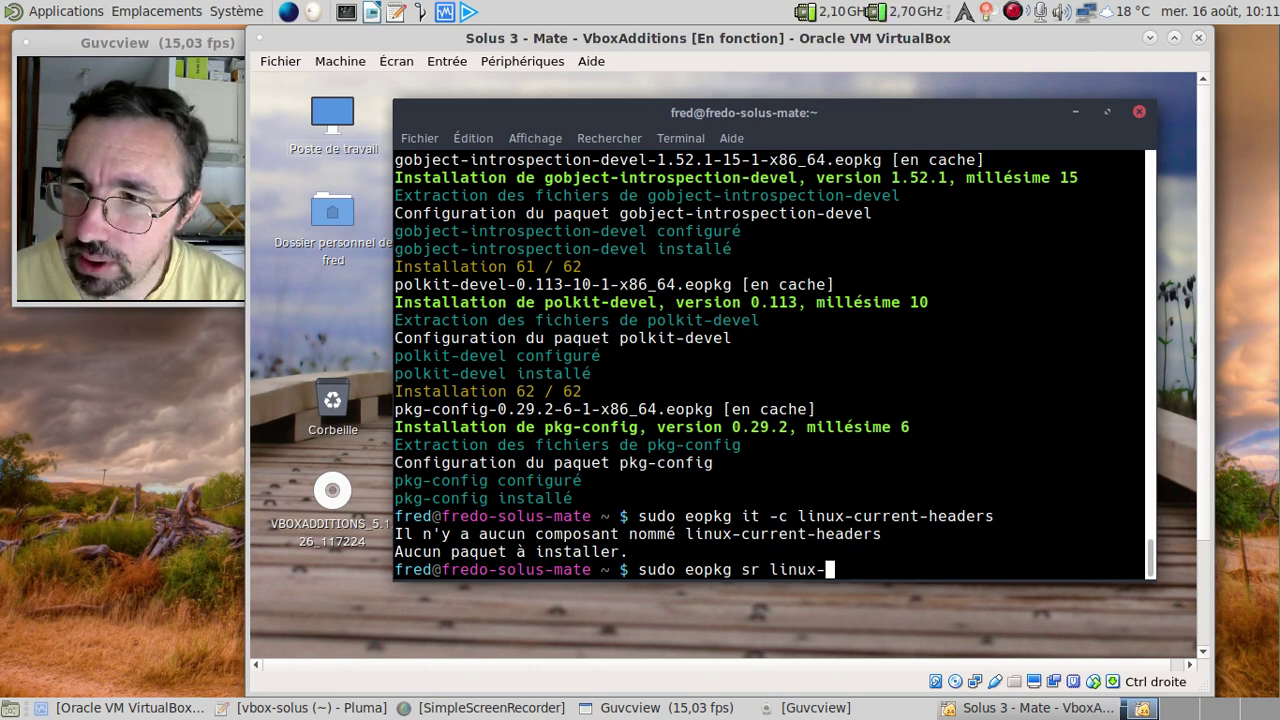
key("BackSpace")
type("| grep")
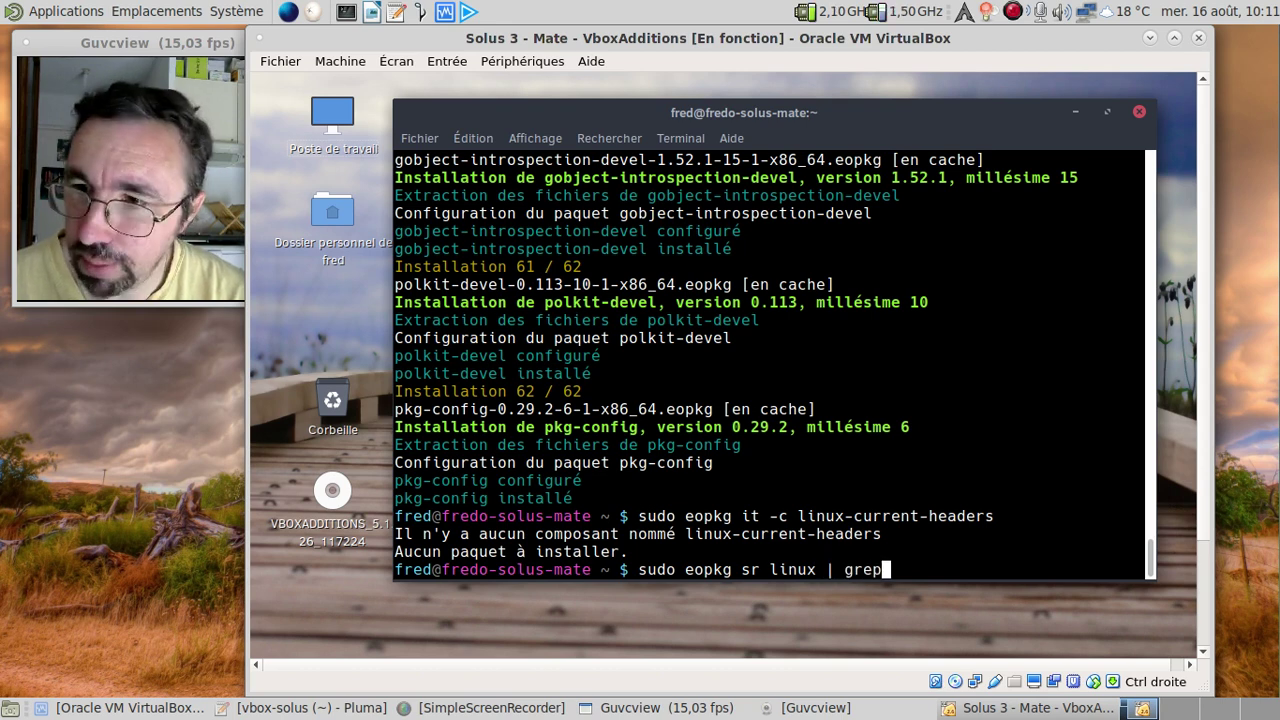
type(" current")
key("Return")
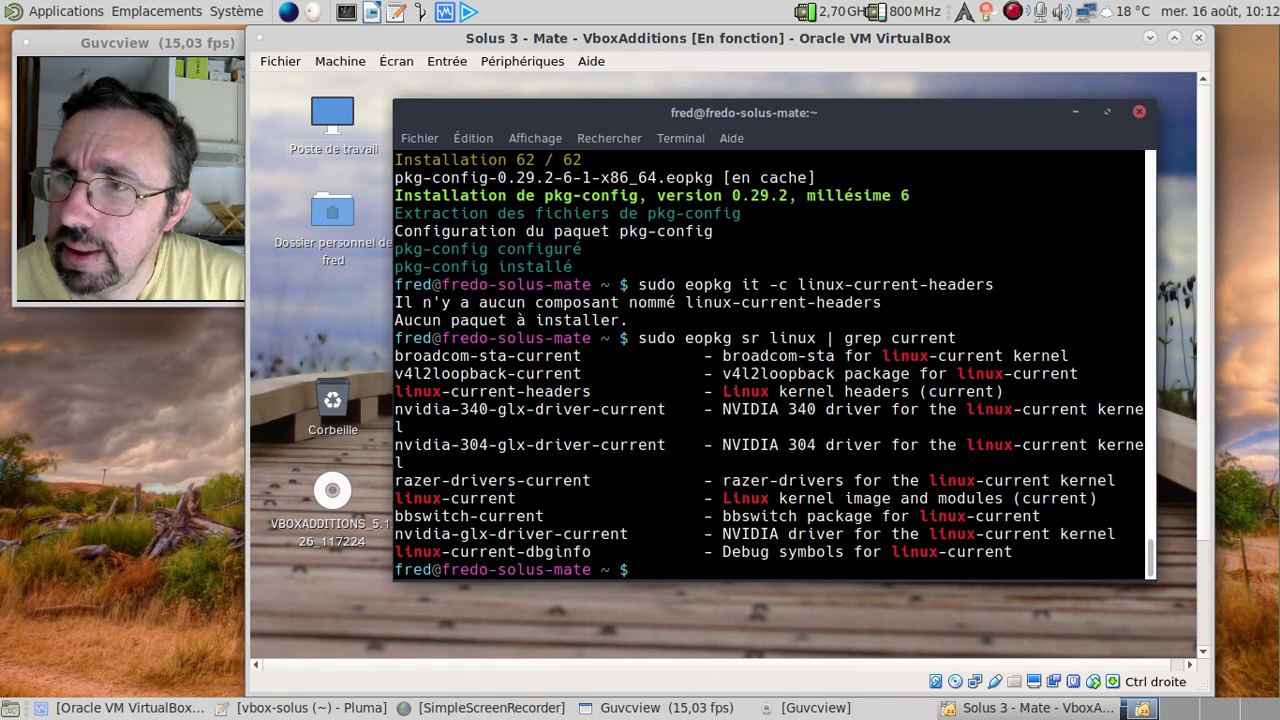
Step: Install the linux-current-headers package with "sudo eopkg it", leaving out the "-c" component option
key("Up")
key("Up")
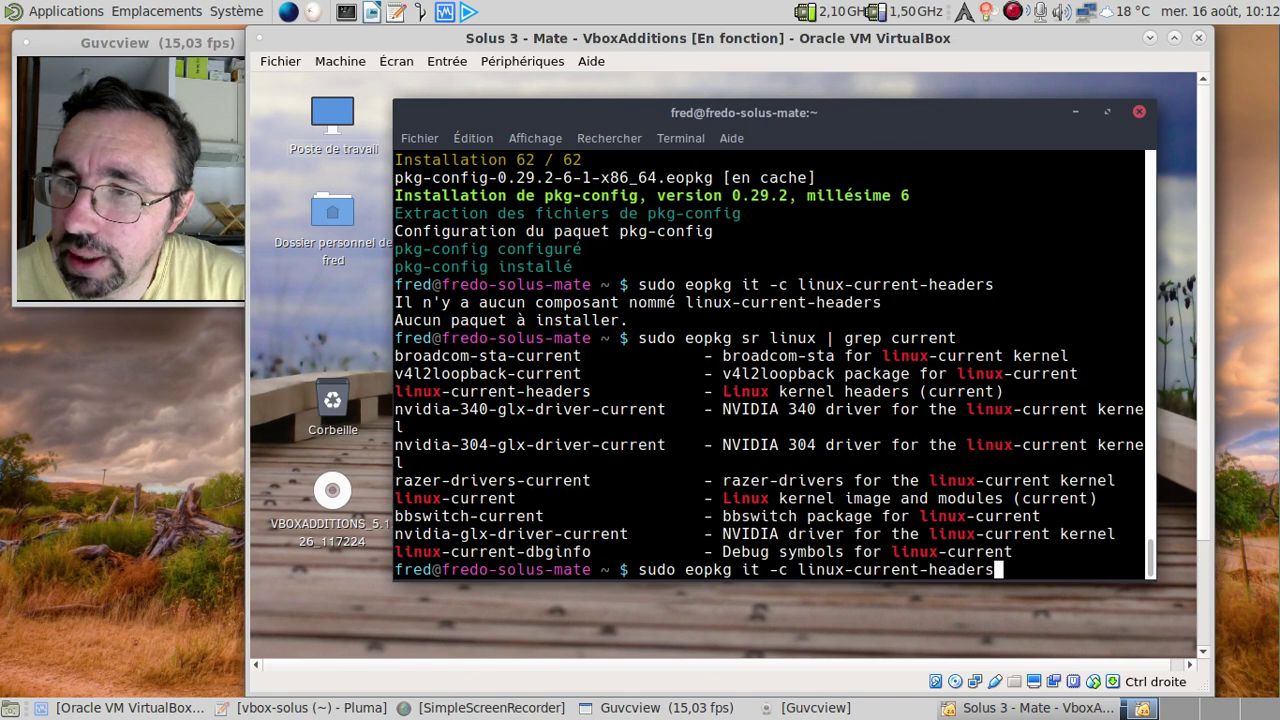
key("Left")
key("ctrl+Left")
key("ctrl+Left")
key("ctrl+Left")
key("ctrl+Left")
key("Delete")
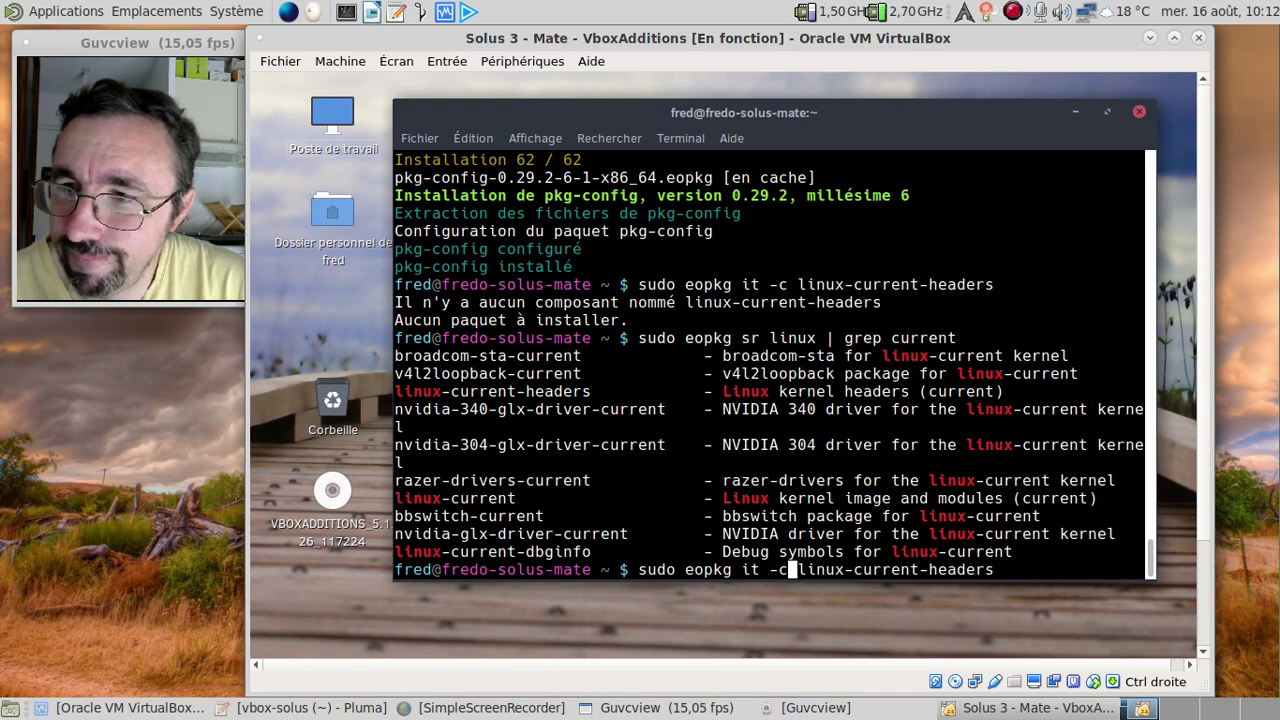
key("BackSpace")
key("Delete")
key("Return")
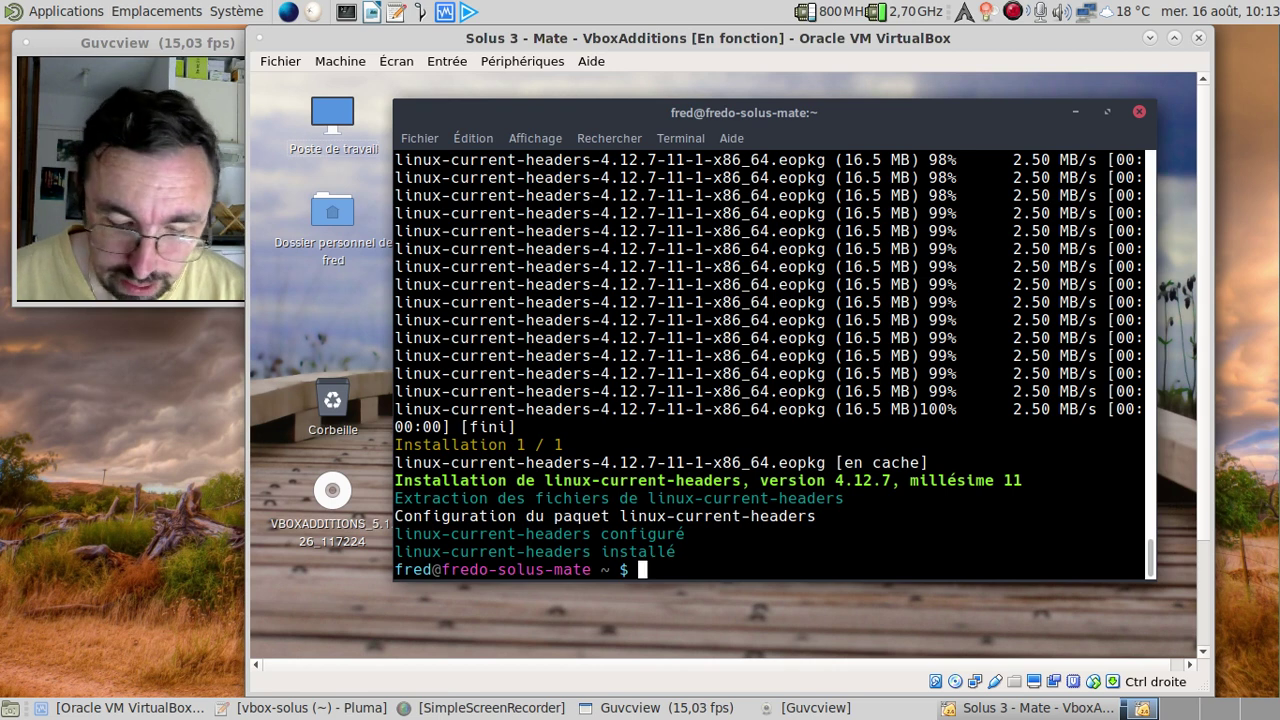
Step: List the mounted file systems with "df -h" and change into the VBOXADDITIONS_5.1.26_117224 disc's directory under /run/media
type("df -h")
key("Return")
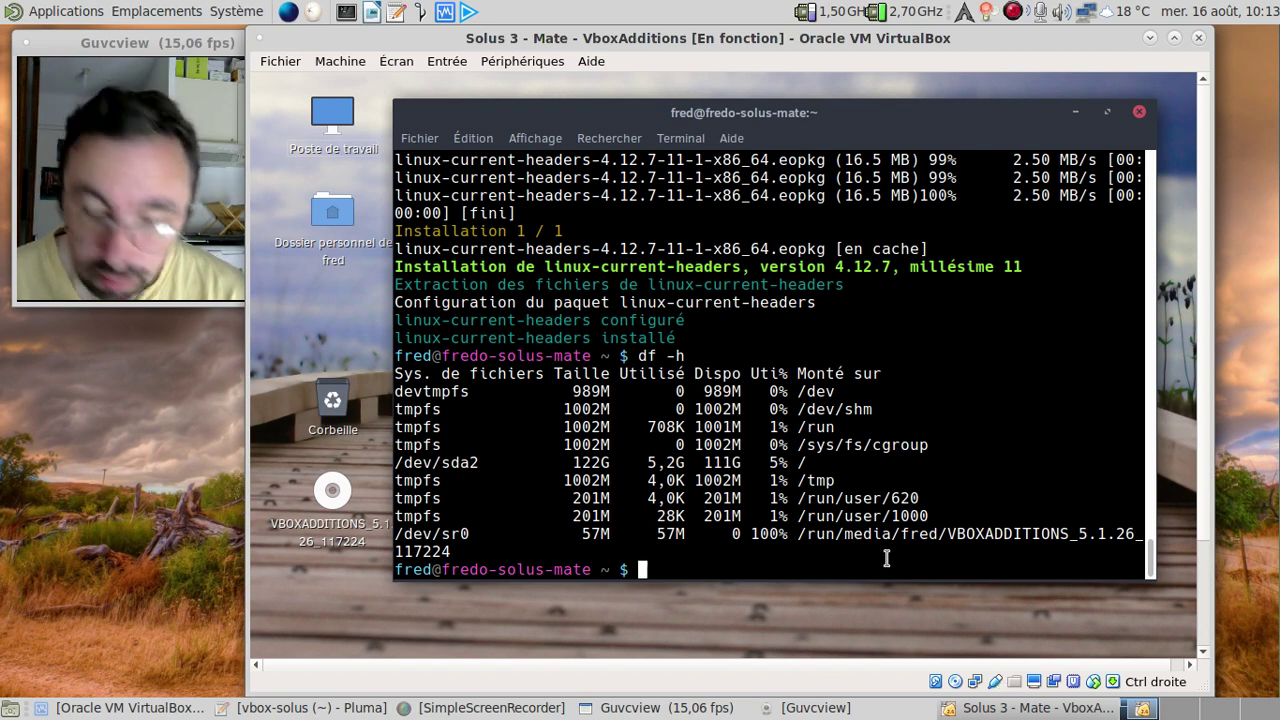
type("cd /sru")
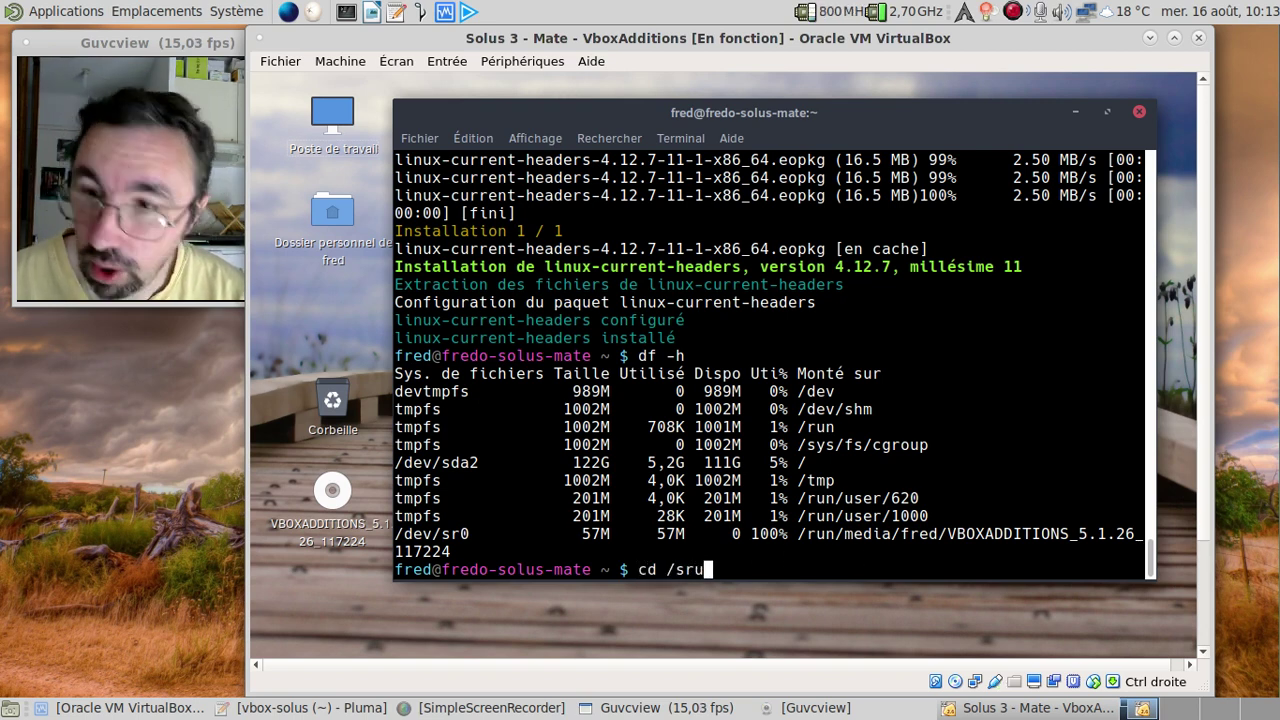
key("BackSpace")
key("BackSpace")
key("BackSpace")
type("run/m")
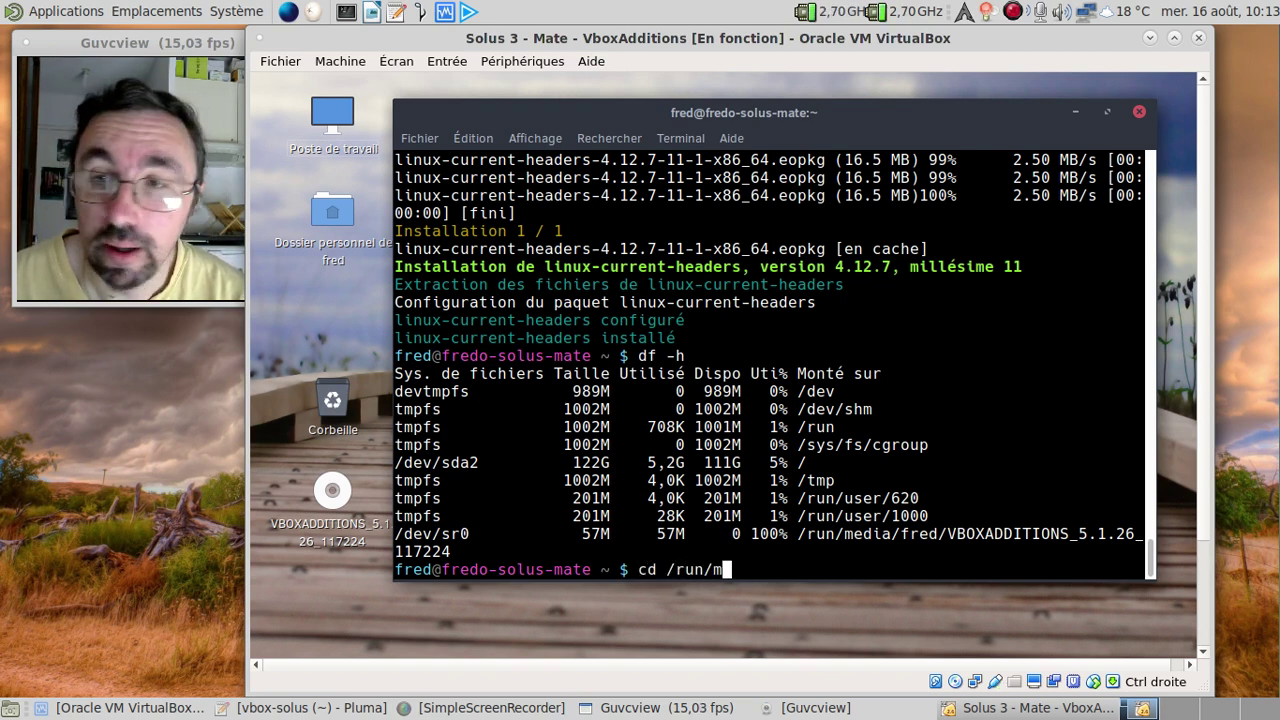
type("edia/f")
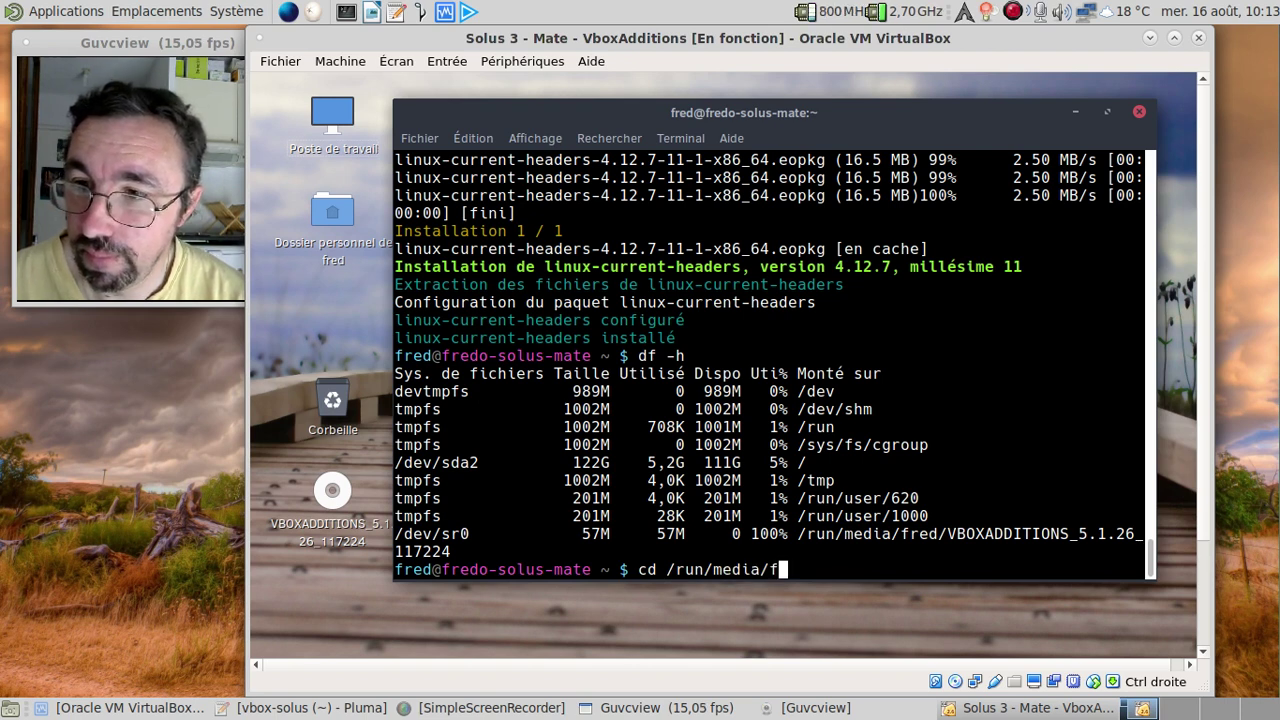
key("Tab")
type("V")
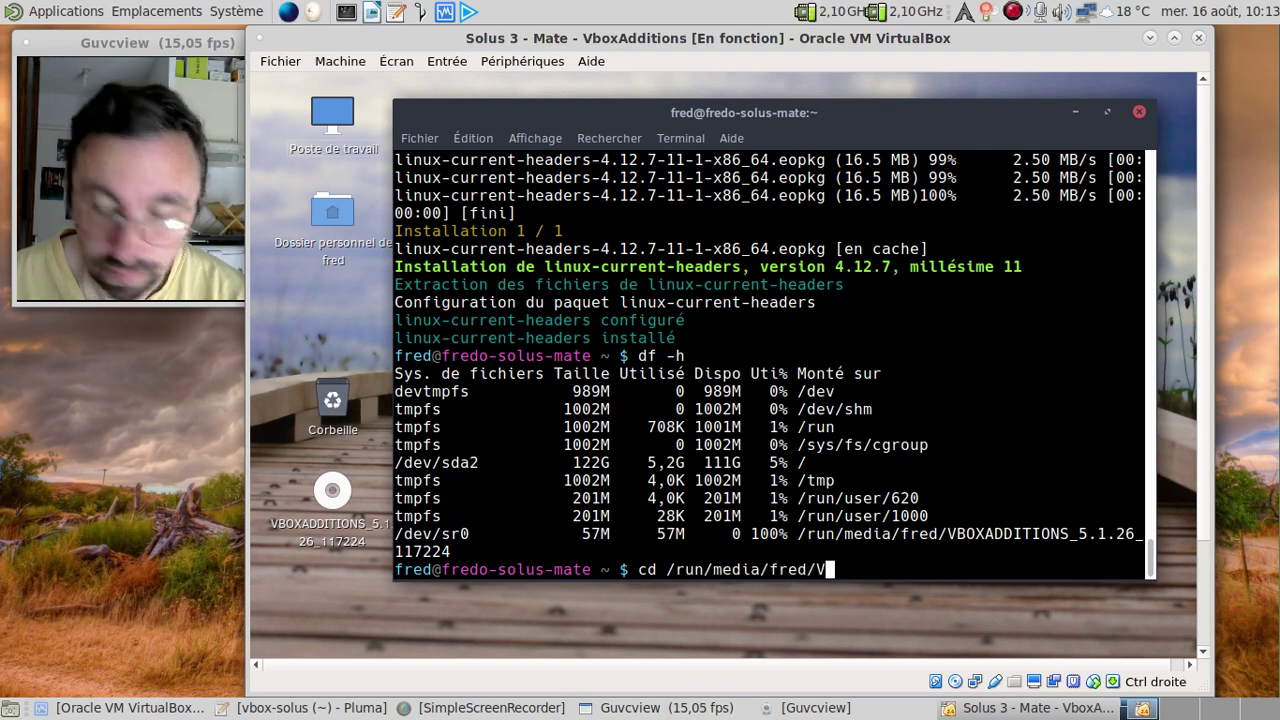
key("Tab")
key("Return")
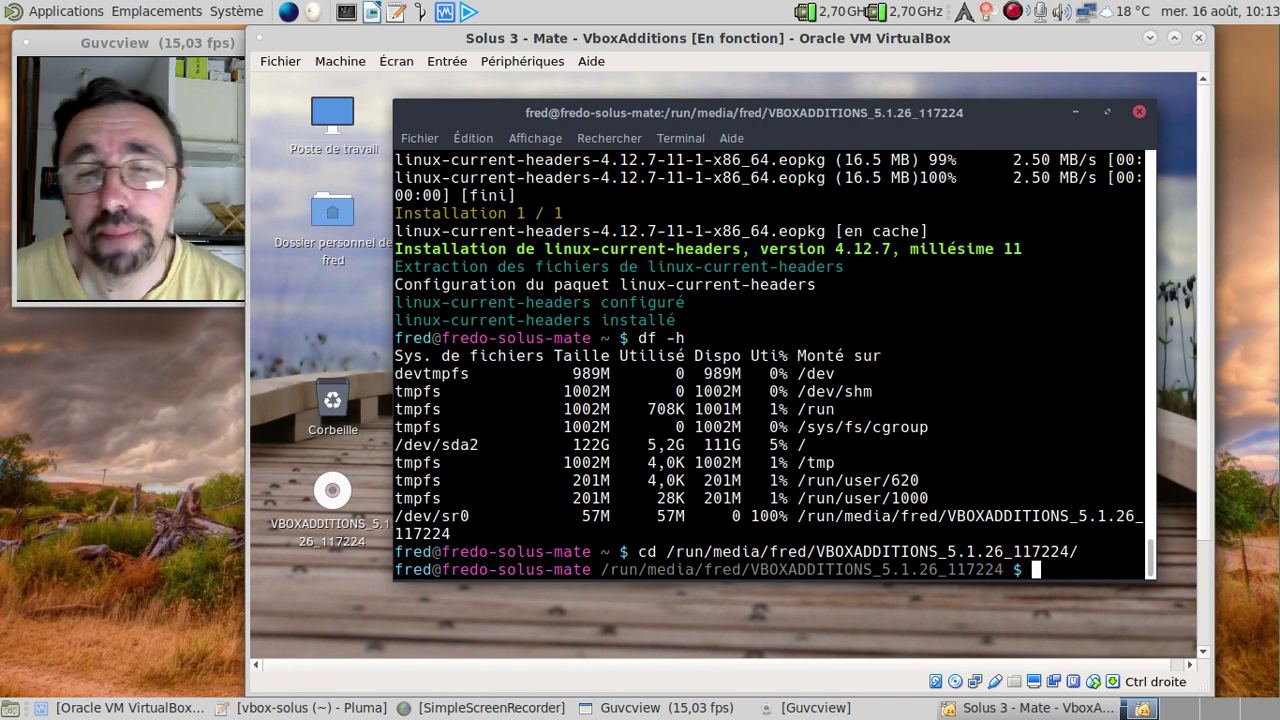
Step: Open a root shell with "sudo su" and list the Guest Additions disc's files with "ls"
type("sudo su")
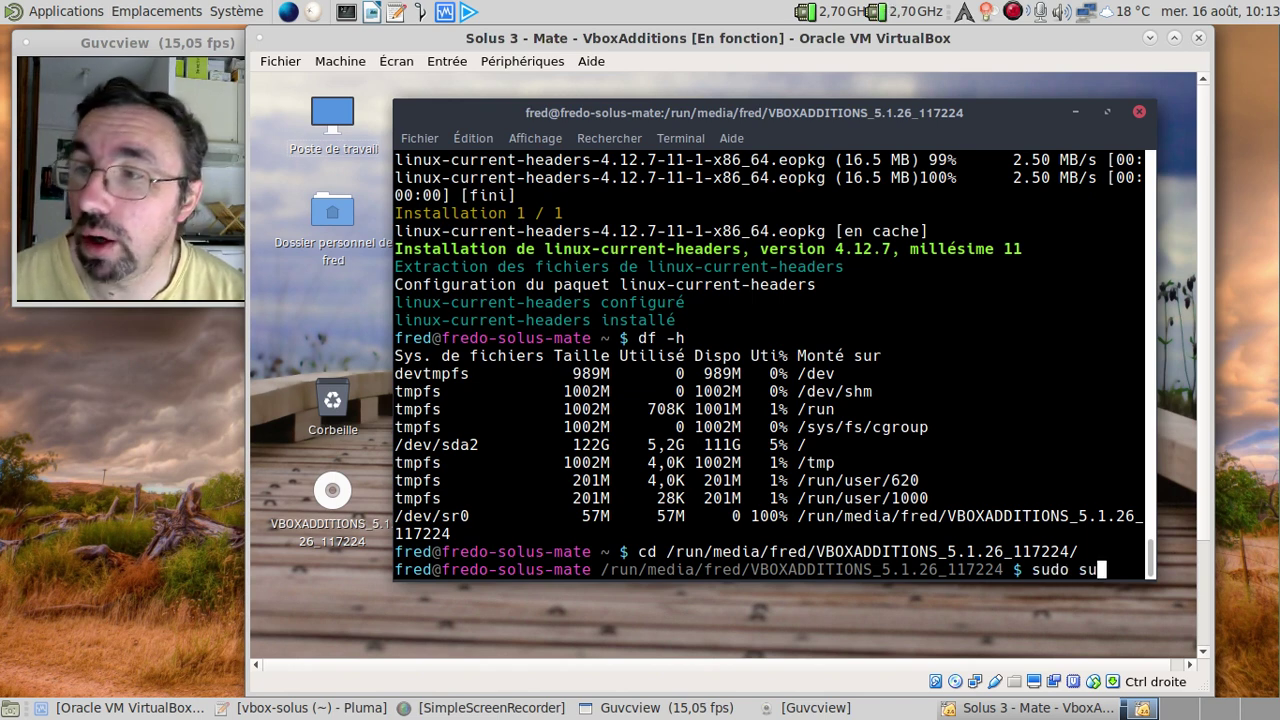
key("Return")
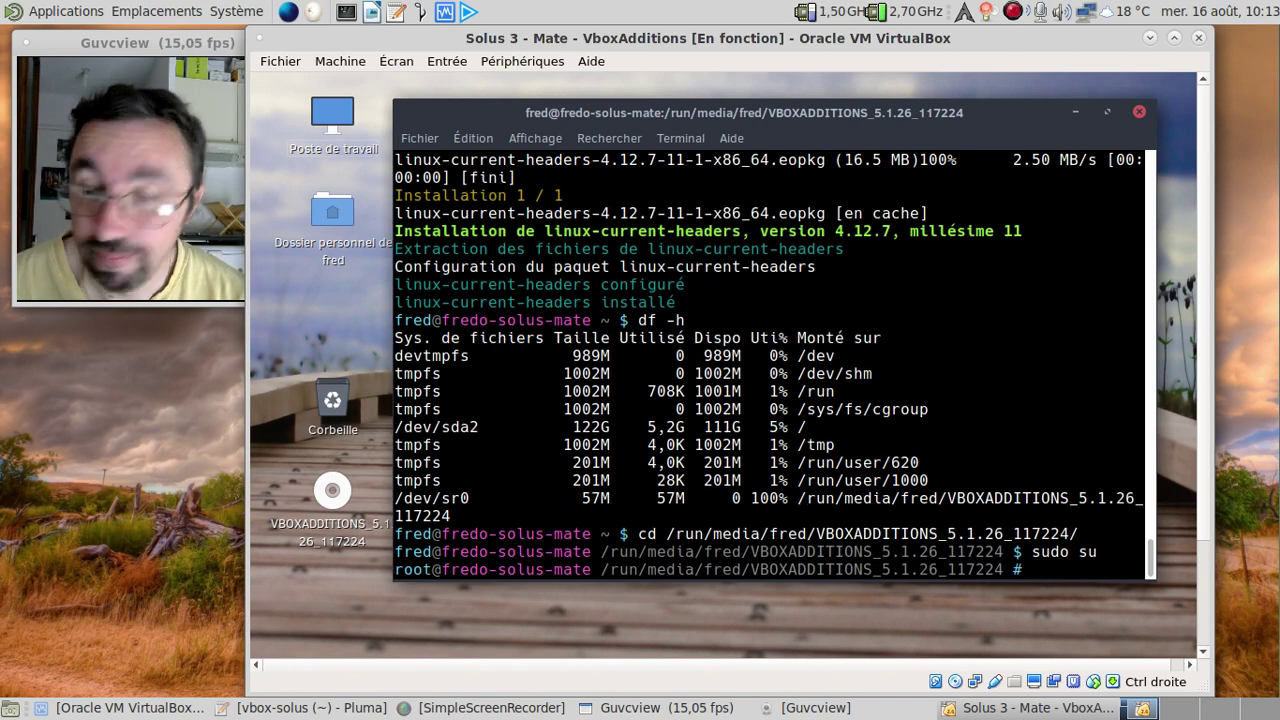
type("ls")
key("Return")
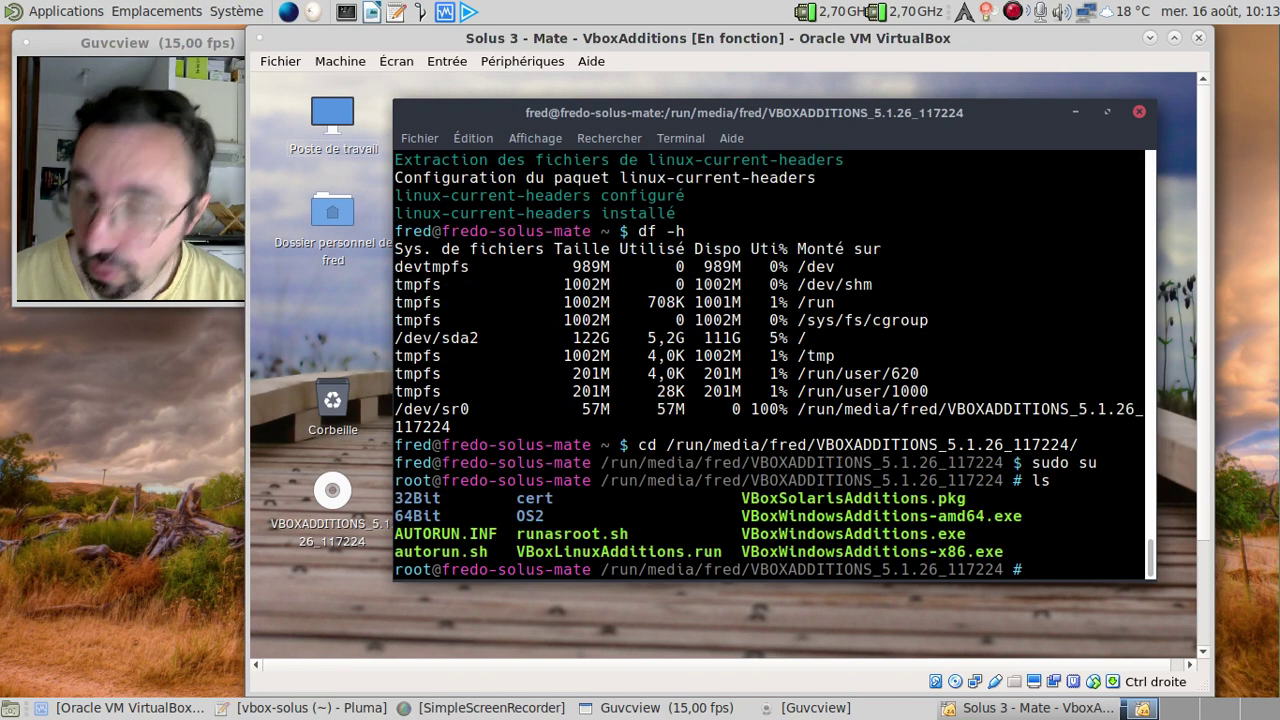
Step: Install the Guest Additions by running "./VBoxLinuxAdditions.run" from the disc
type("./V")
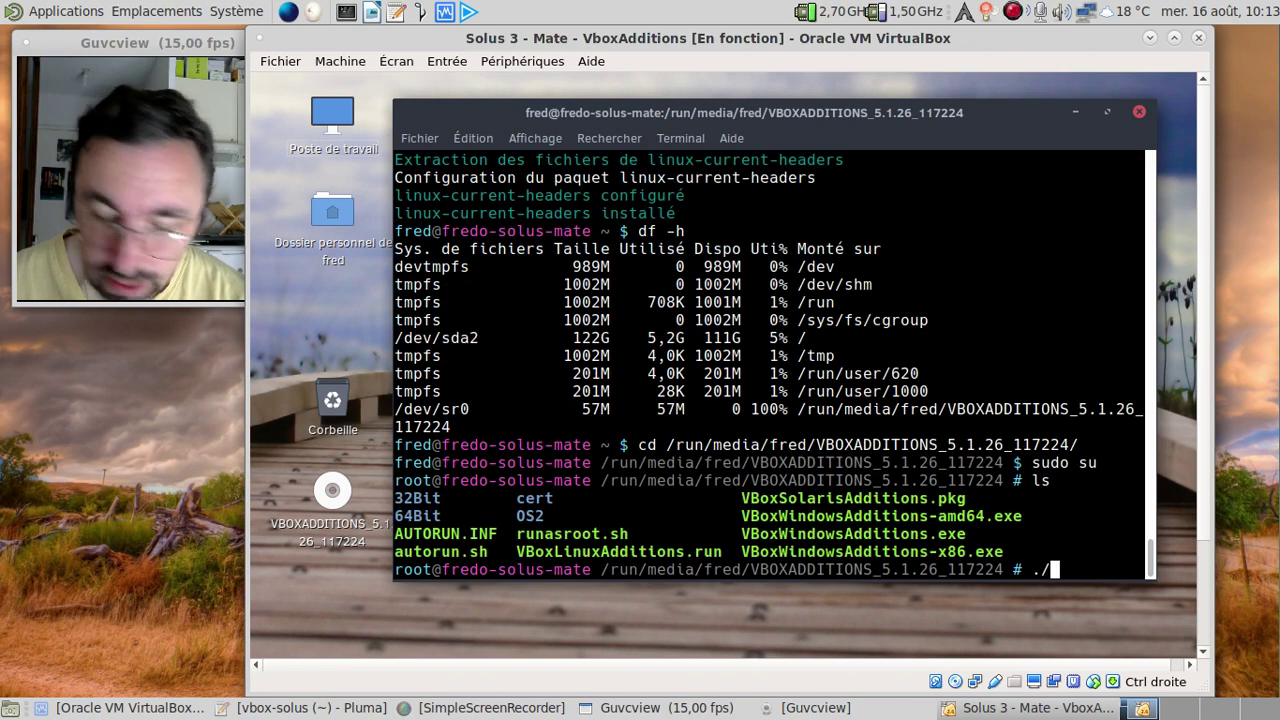
type("BoxL")
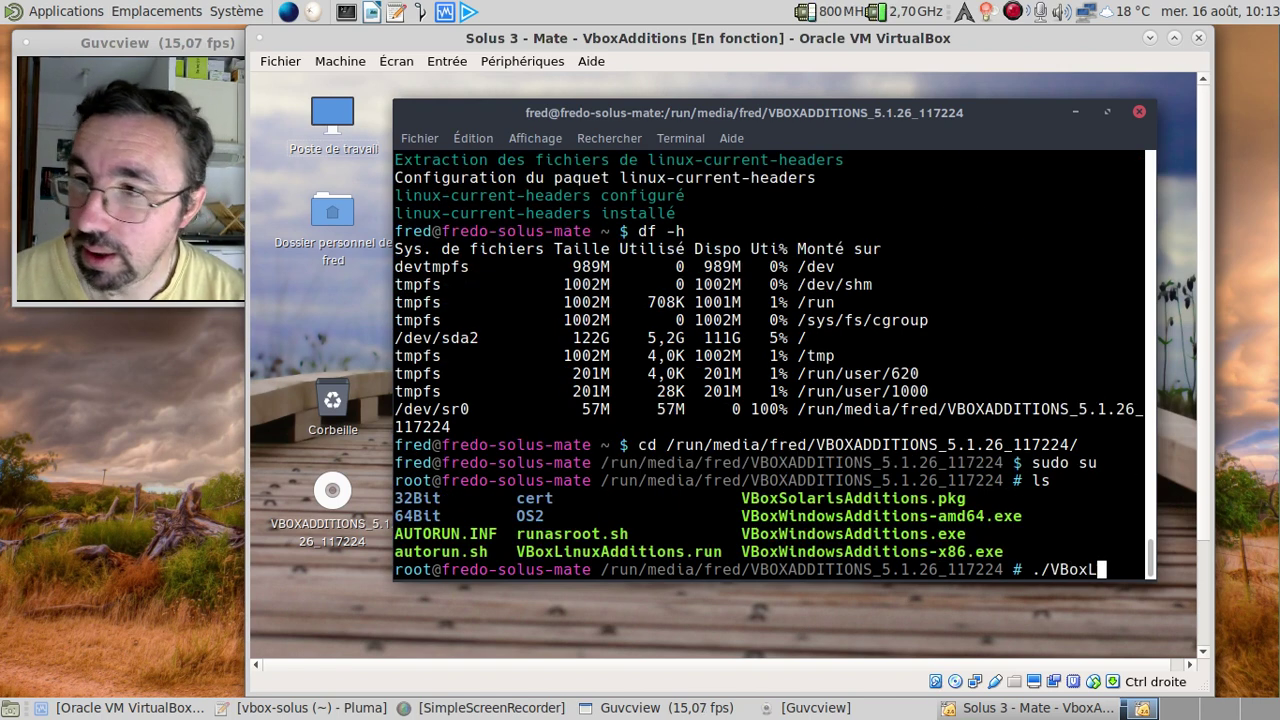
key("Tab")
key("Return")
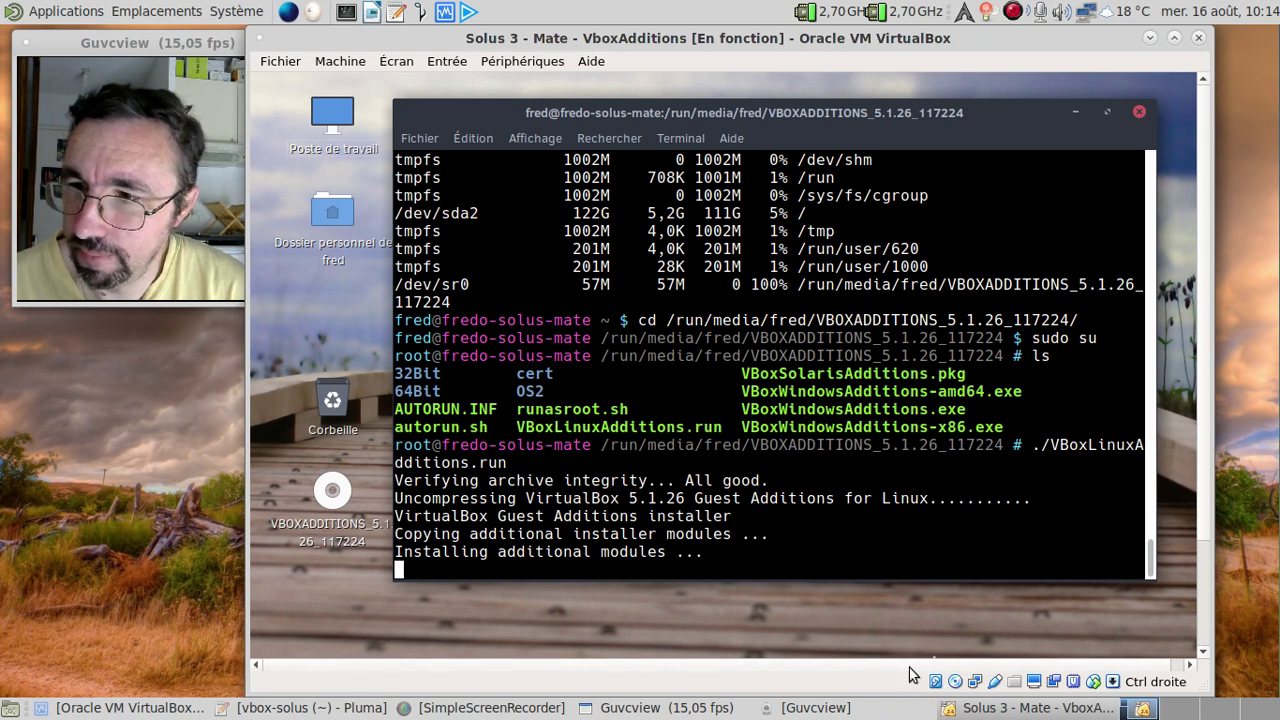
left_click(838, 641)
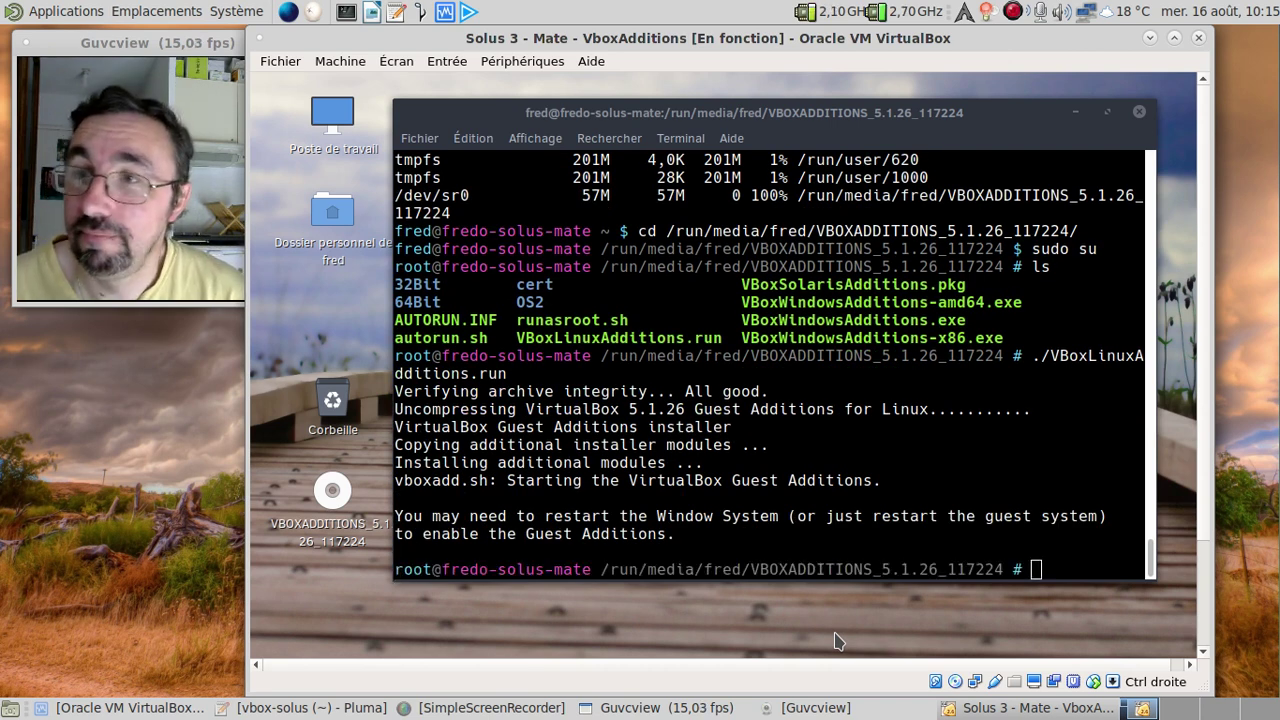
Step: Close the terminal despite its active process and restart the Solus guest system
left_click(1139, 111)
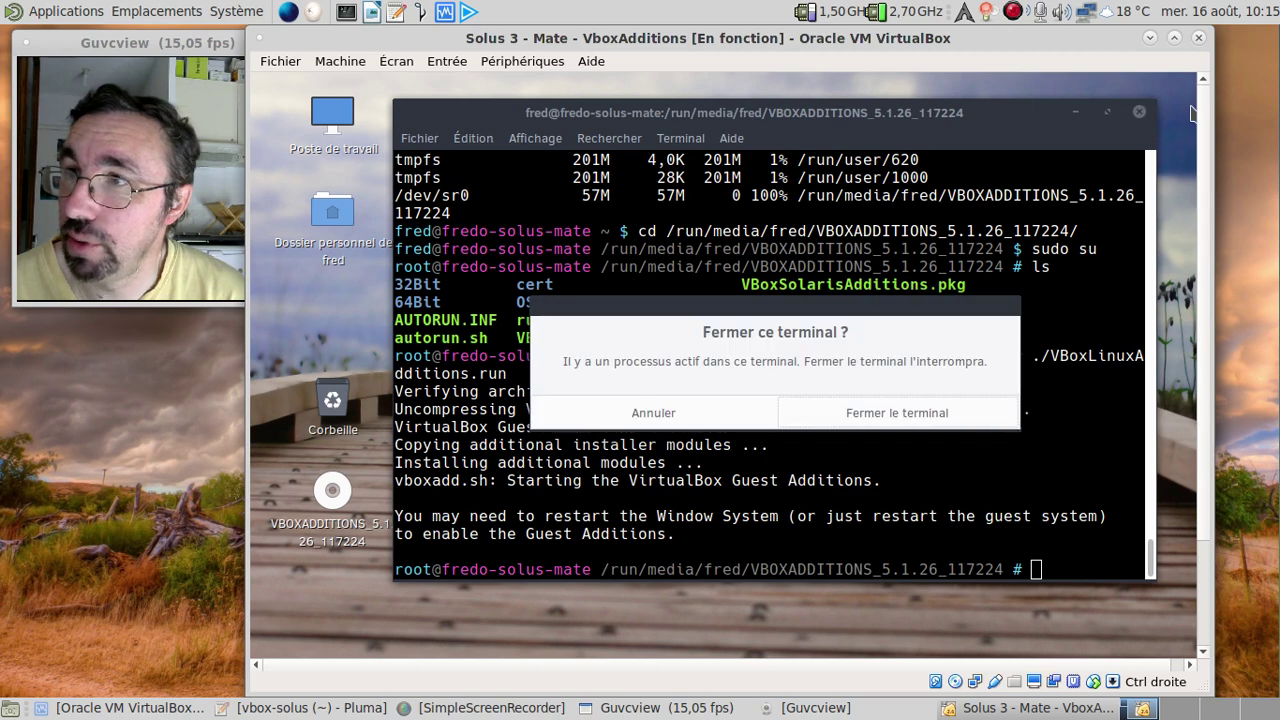
left_click(922, 412)
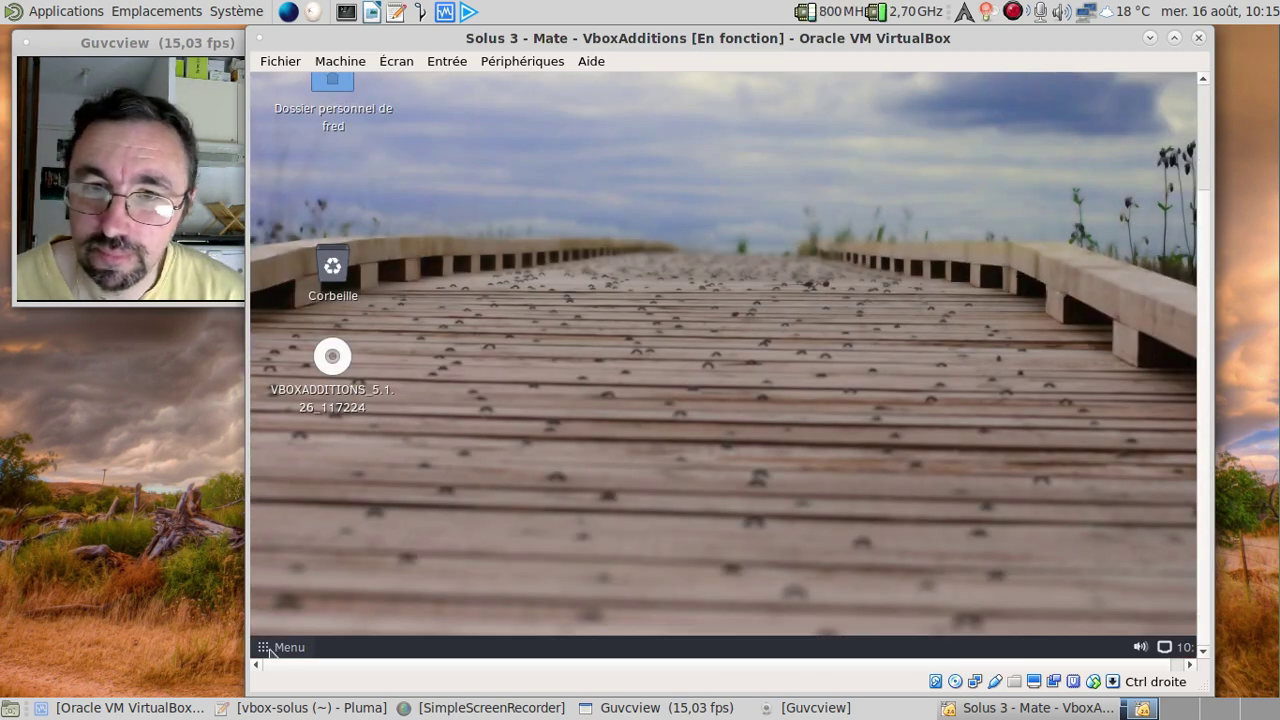
left_click(272, 648)
left_click(352, 621)
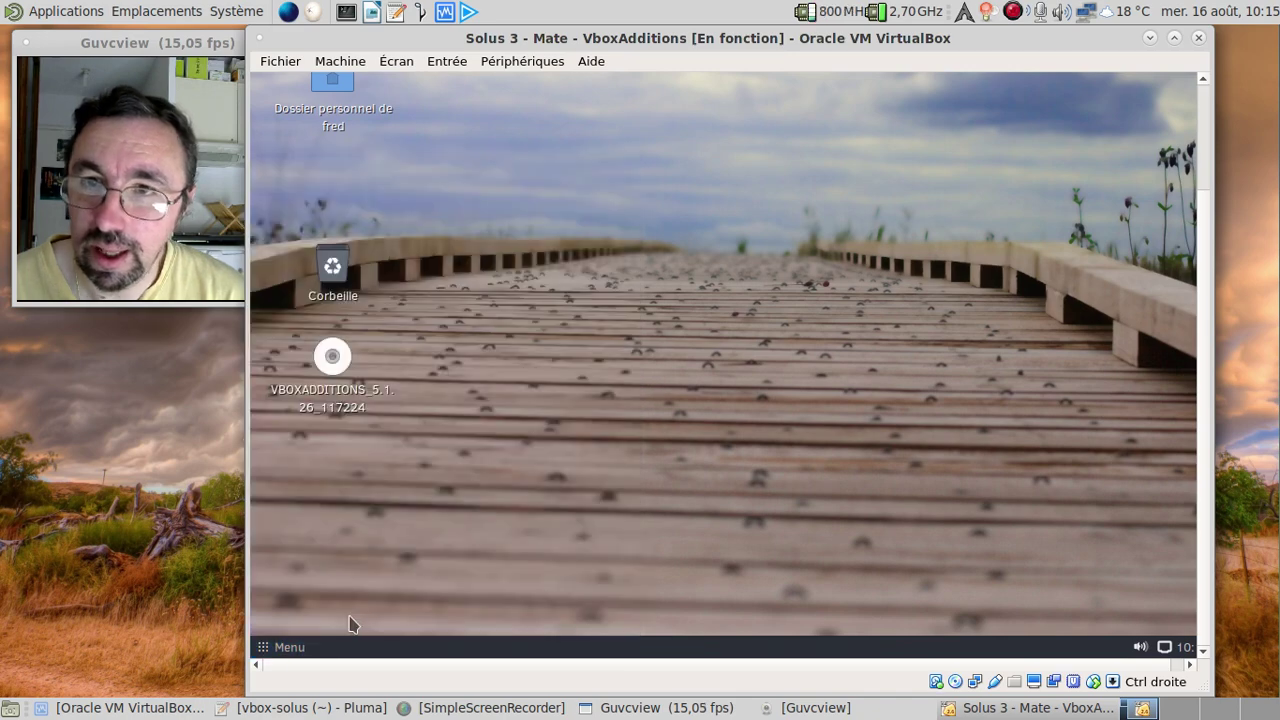
left_click(706, 378)
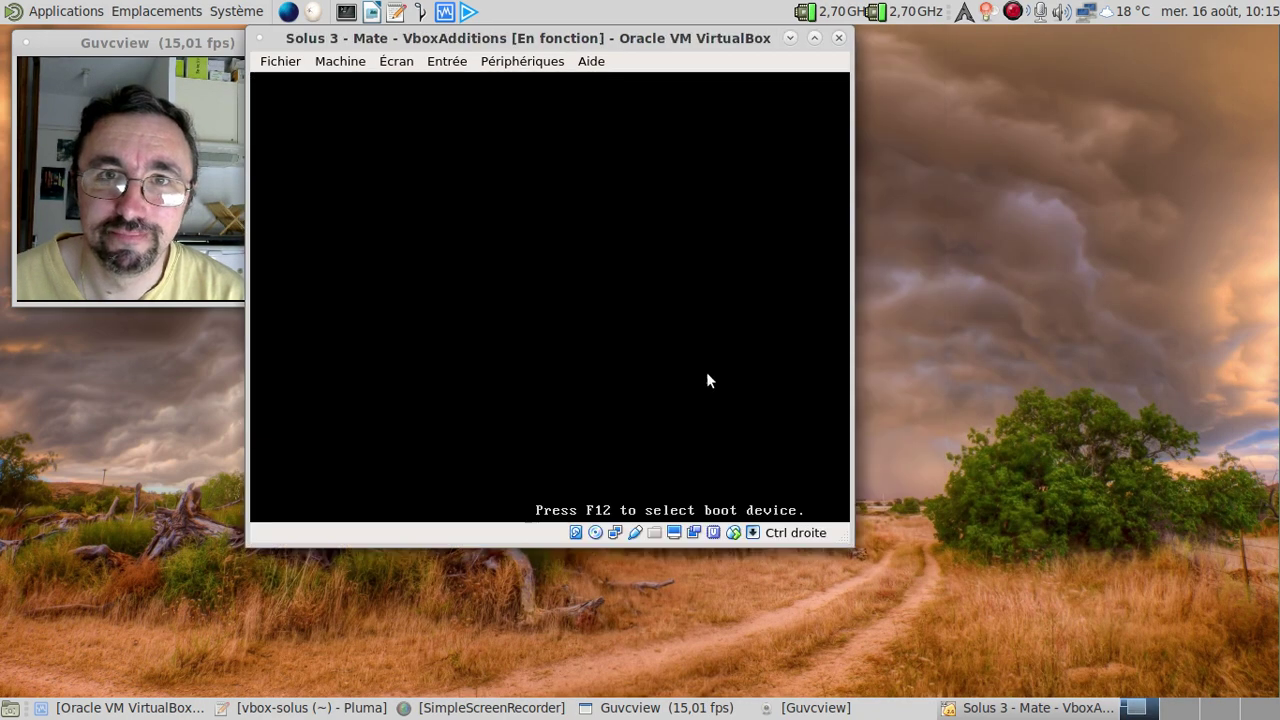
Step: Switch the virtual machine to full screen, boot Solus and log in with the account password
key("ctrl+f")
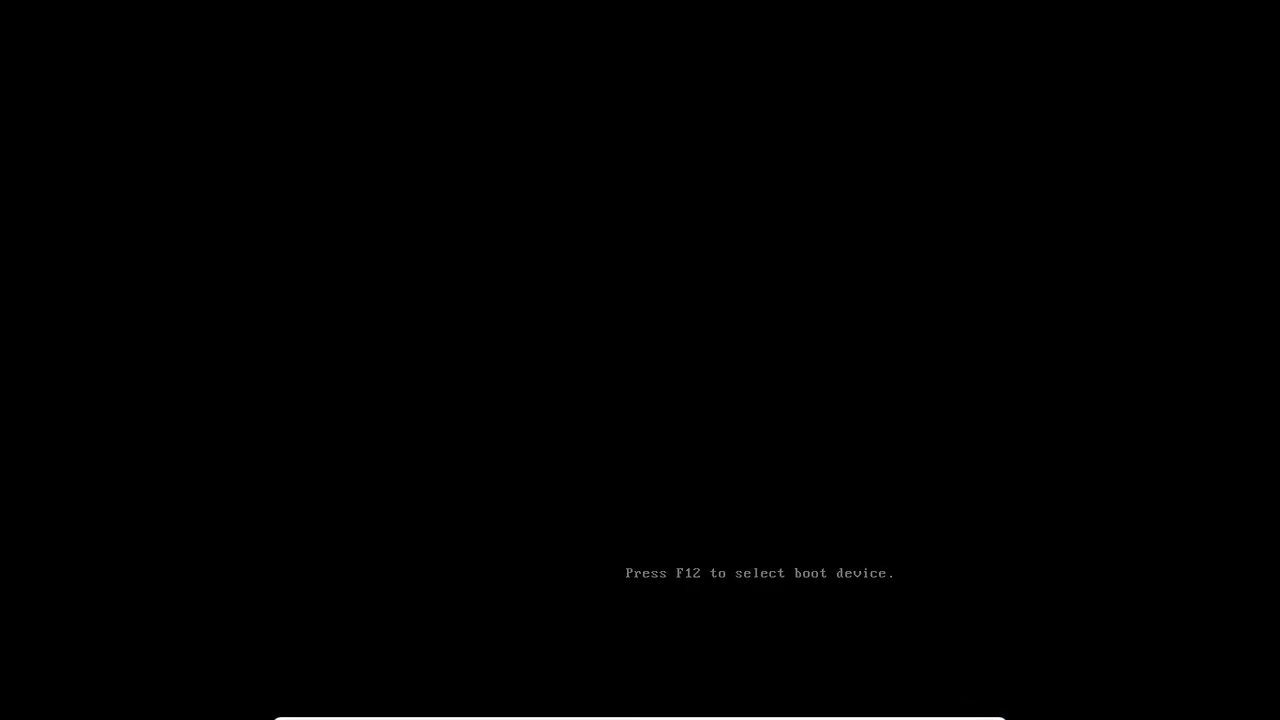
key("Return")
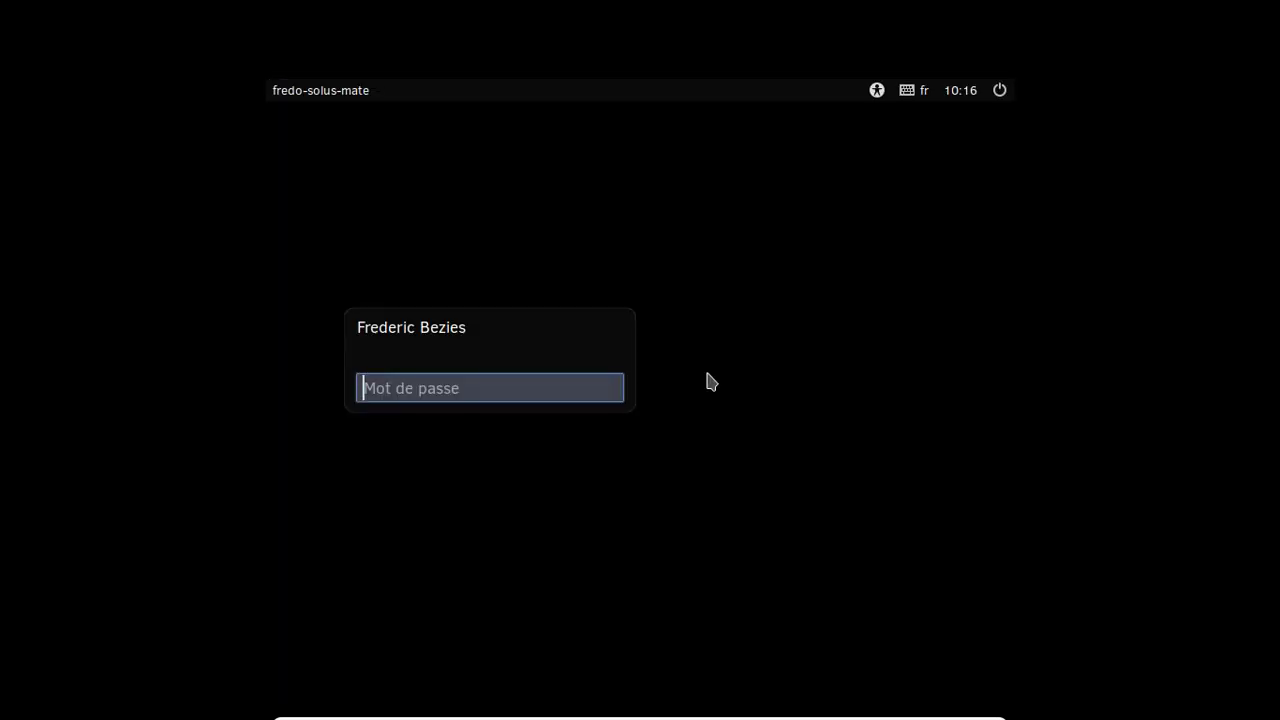
type("******")
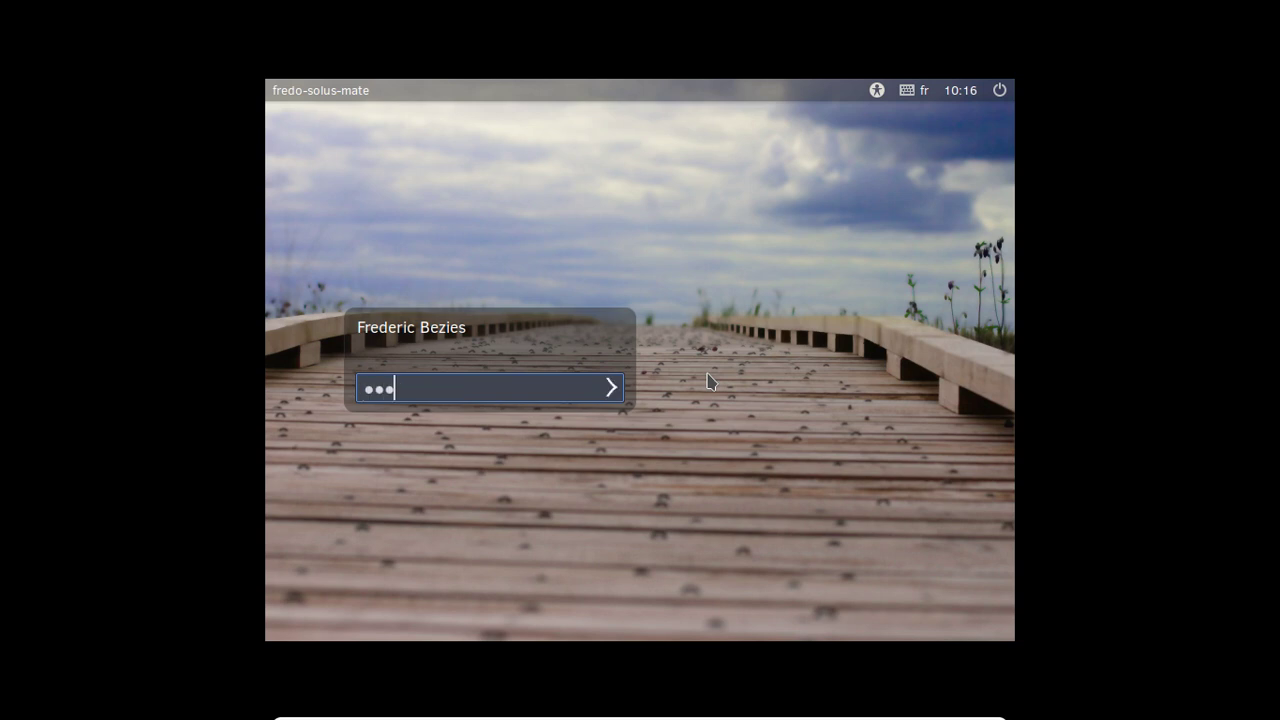
key("Return")
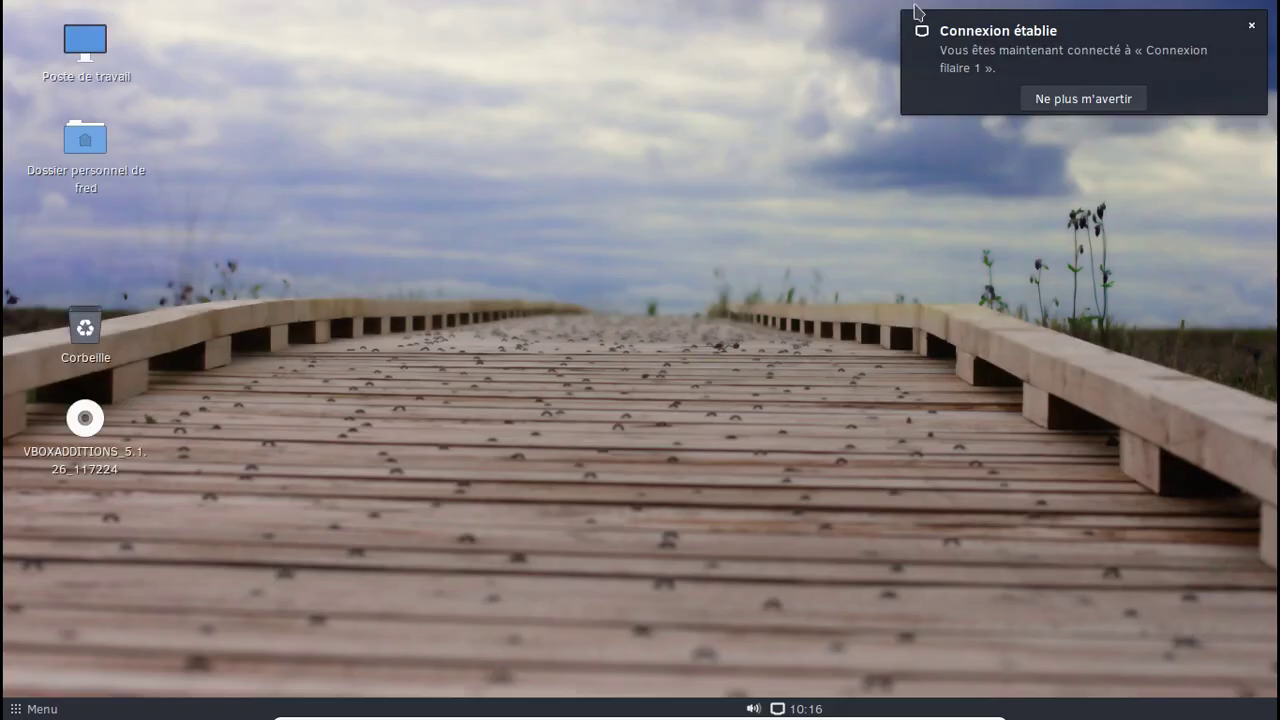
Step: Leave the session through the switch-user option and log back in with the account password
left_click(35, 710)
left_click(52, 682)
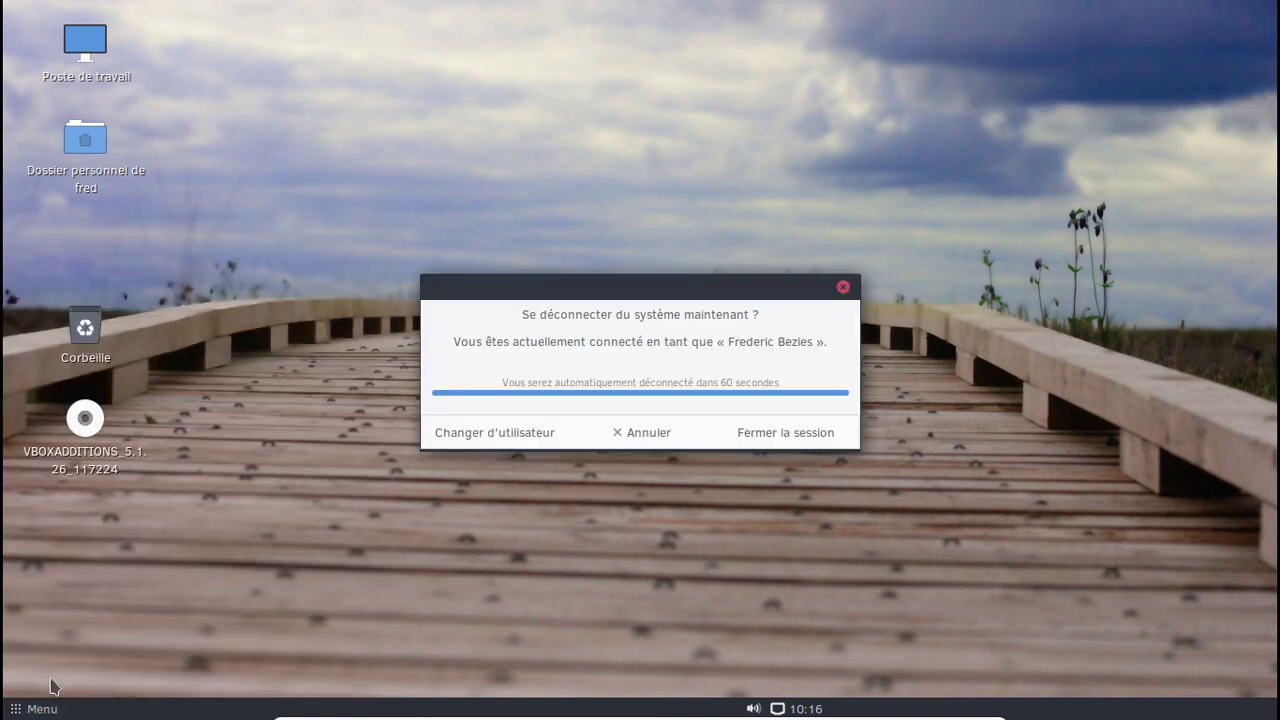
left_click(444, 440)
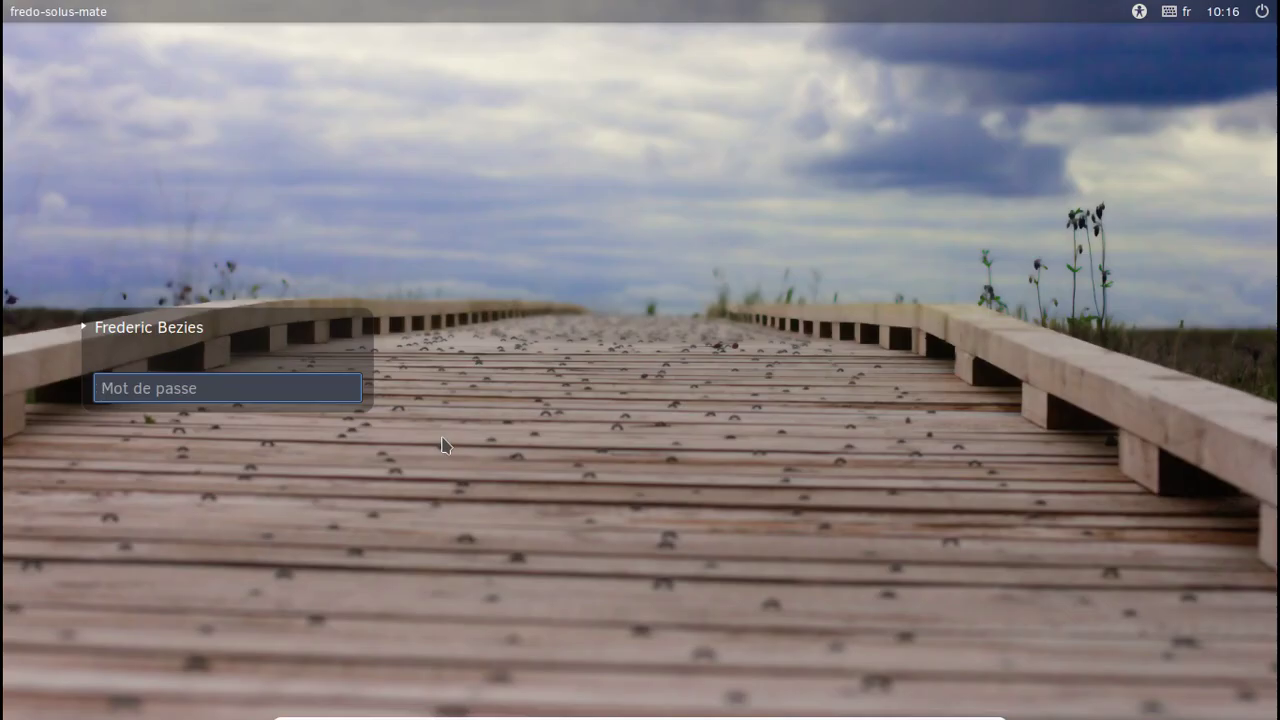
type("********")
key("Return")
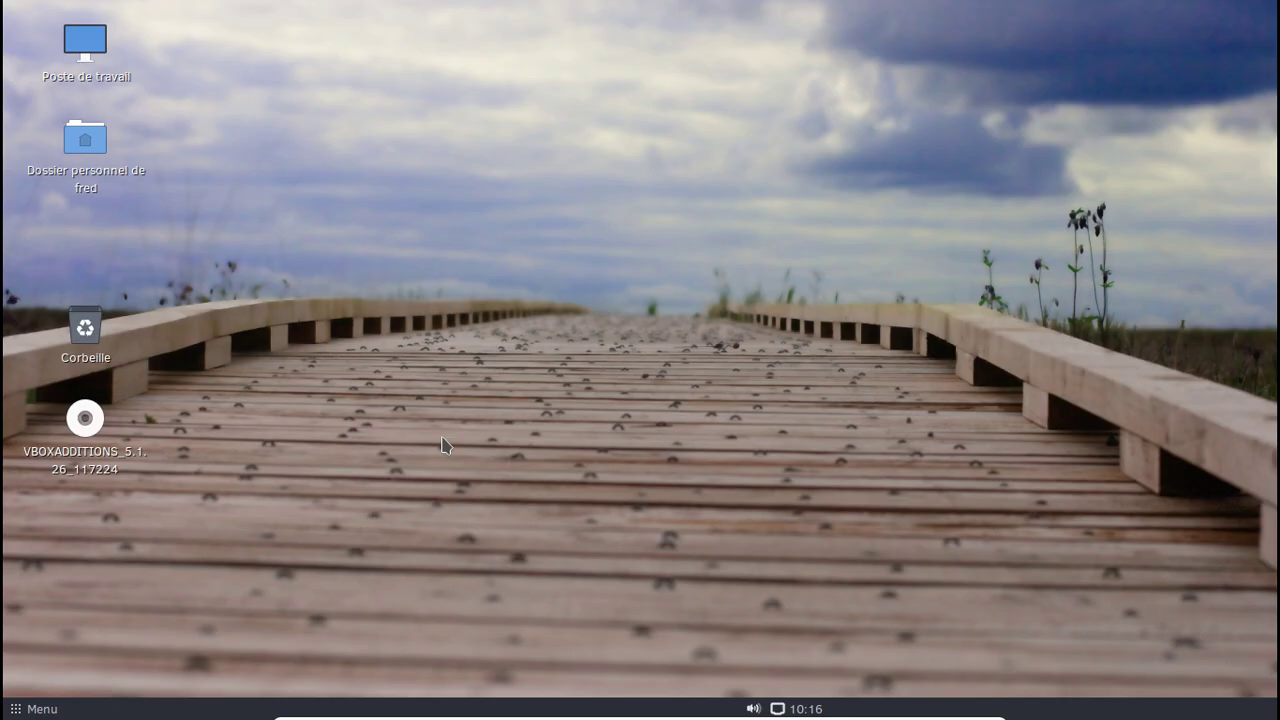
Step: Move the notification area with the volume and network icons near the far right end of the panel
right_click(739, 707)
left_click(757, 706)
right_click(733, 711)
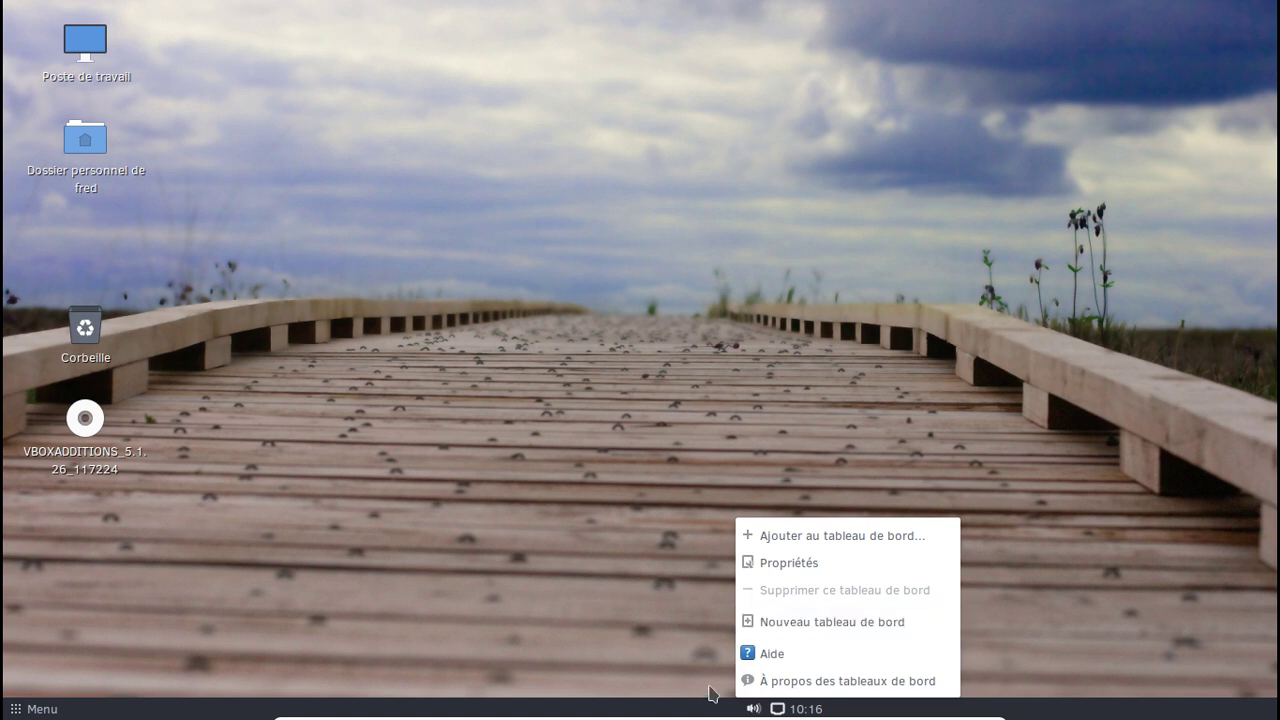
left_click(742, 716)
right_click(743, 713)
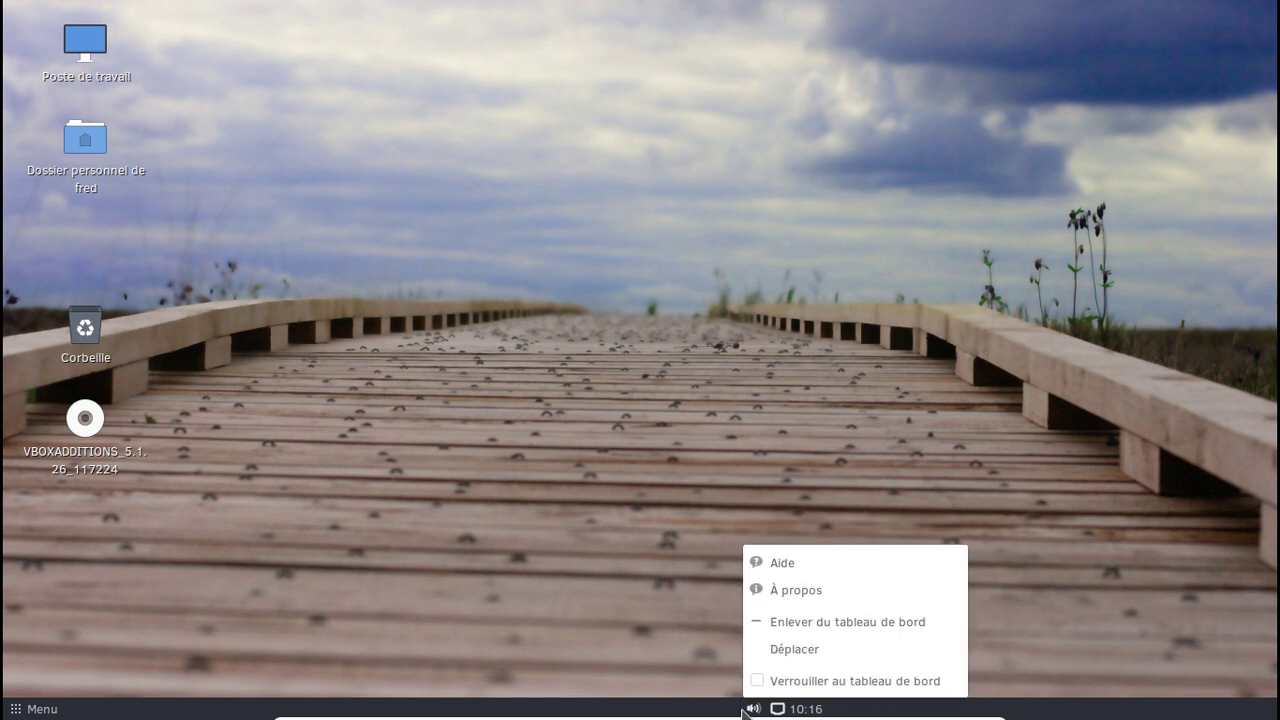
left_click(768, 650)
left_click(1150, 706)
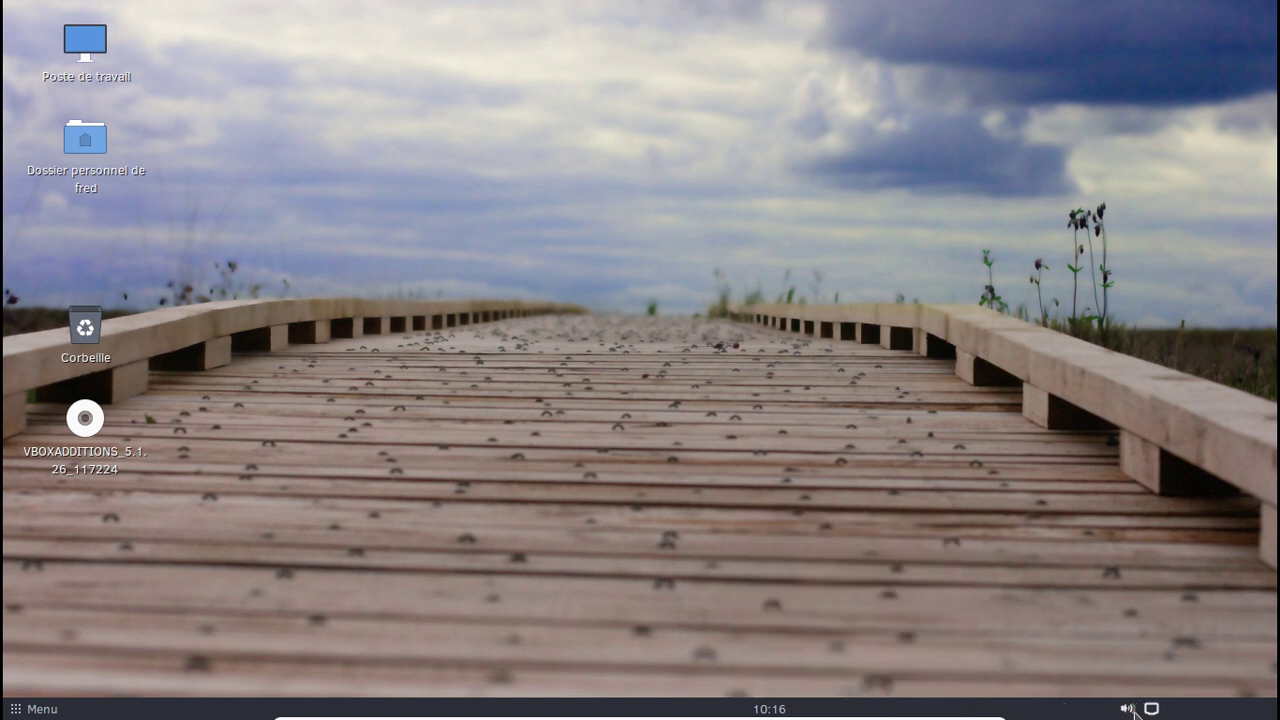
Step: Unlock the clock from the panel and move it to the panel's far right end
right_click(768, 708)
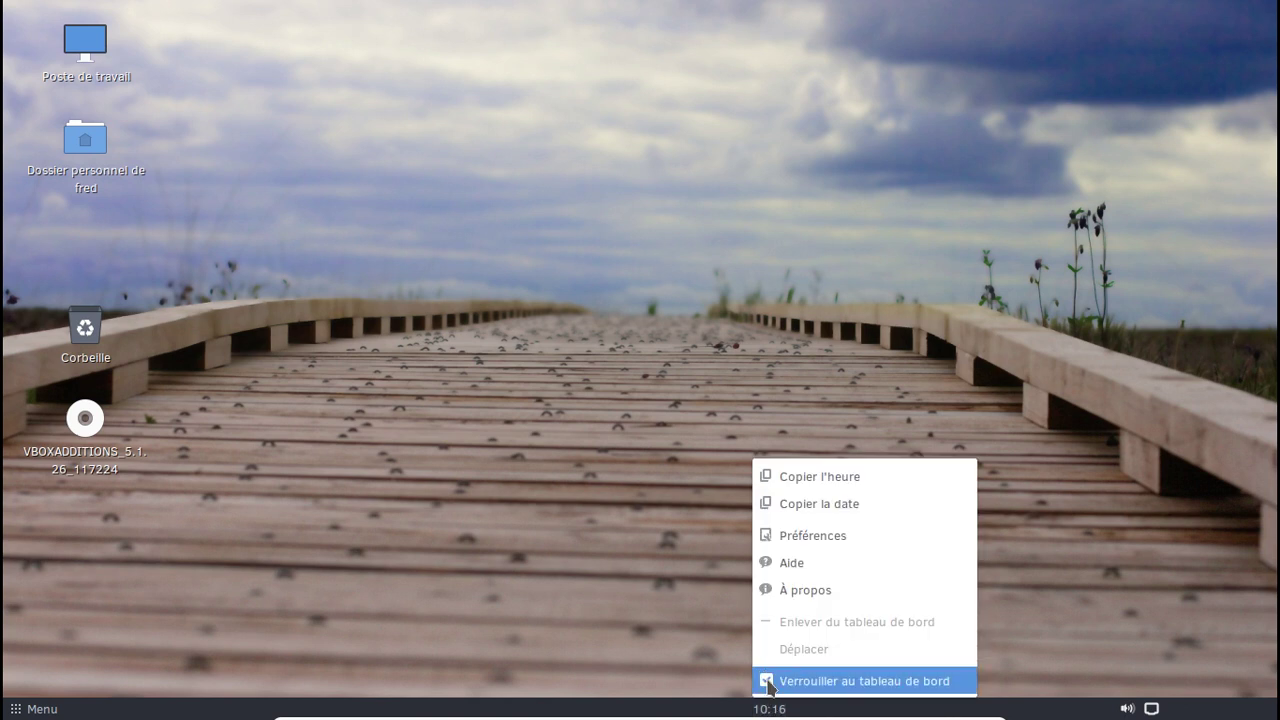
left_click(768, 682)
right_click(755, 708)
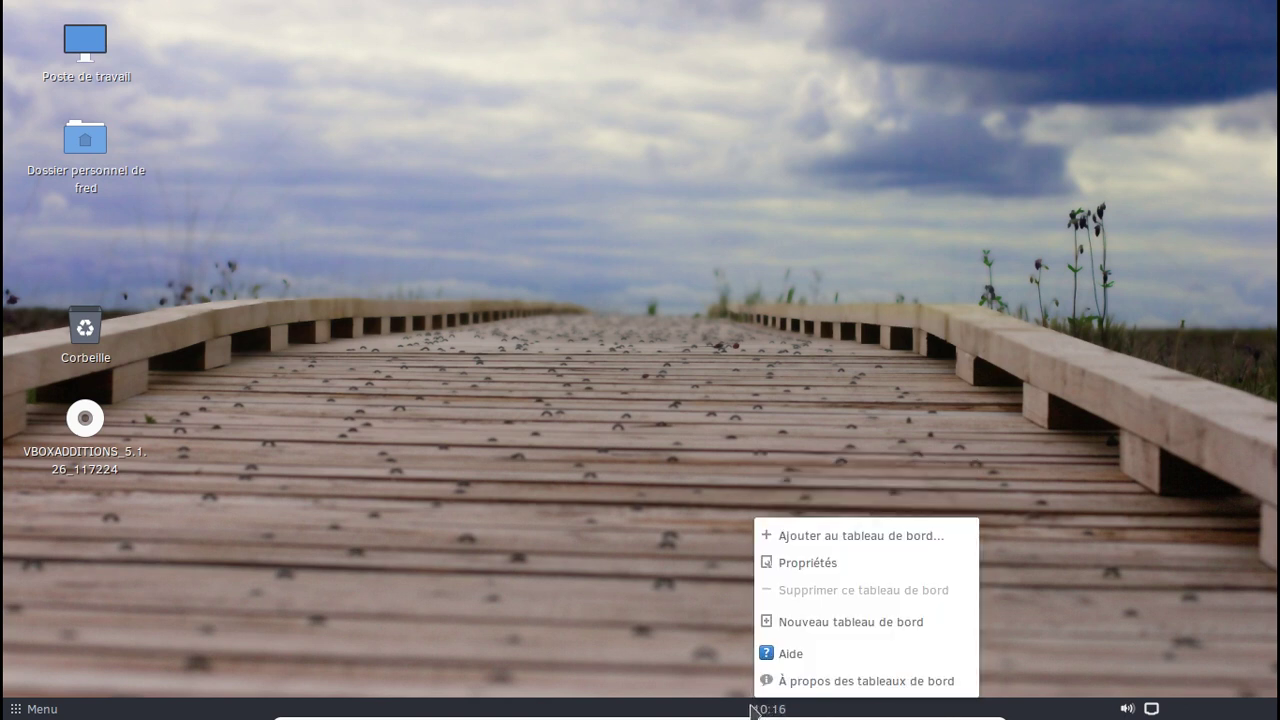
left_click(760, 710)
right_click(760, 710)
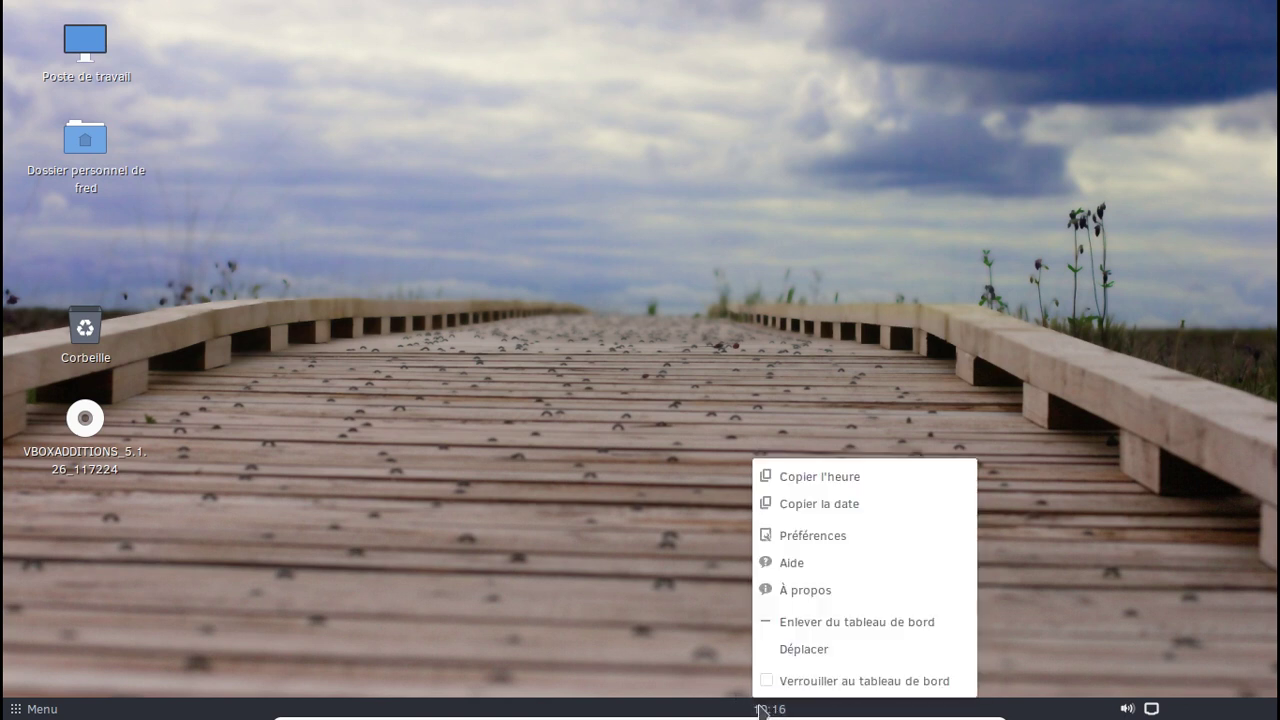
left_click(782, 655)
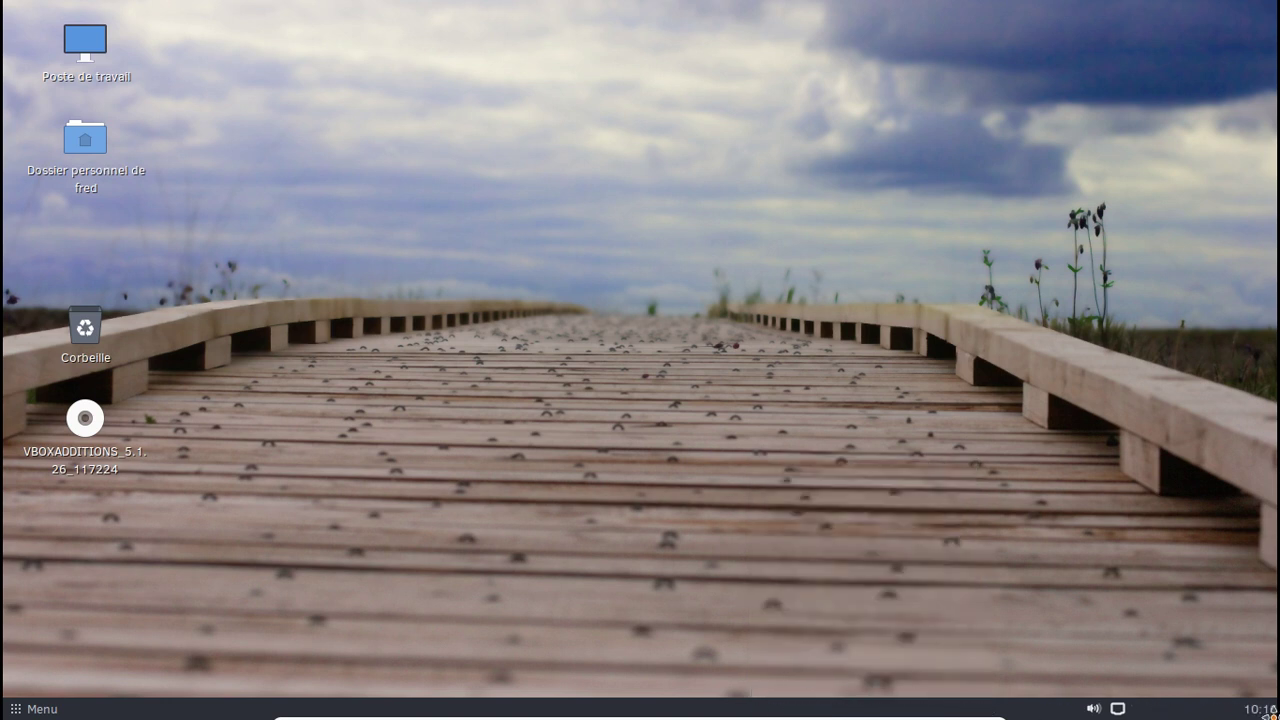
Step: Lock the clock to the panel at its new position
right_click(1247, 713)
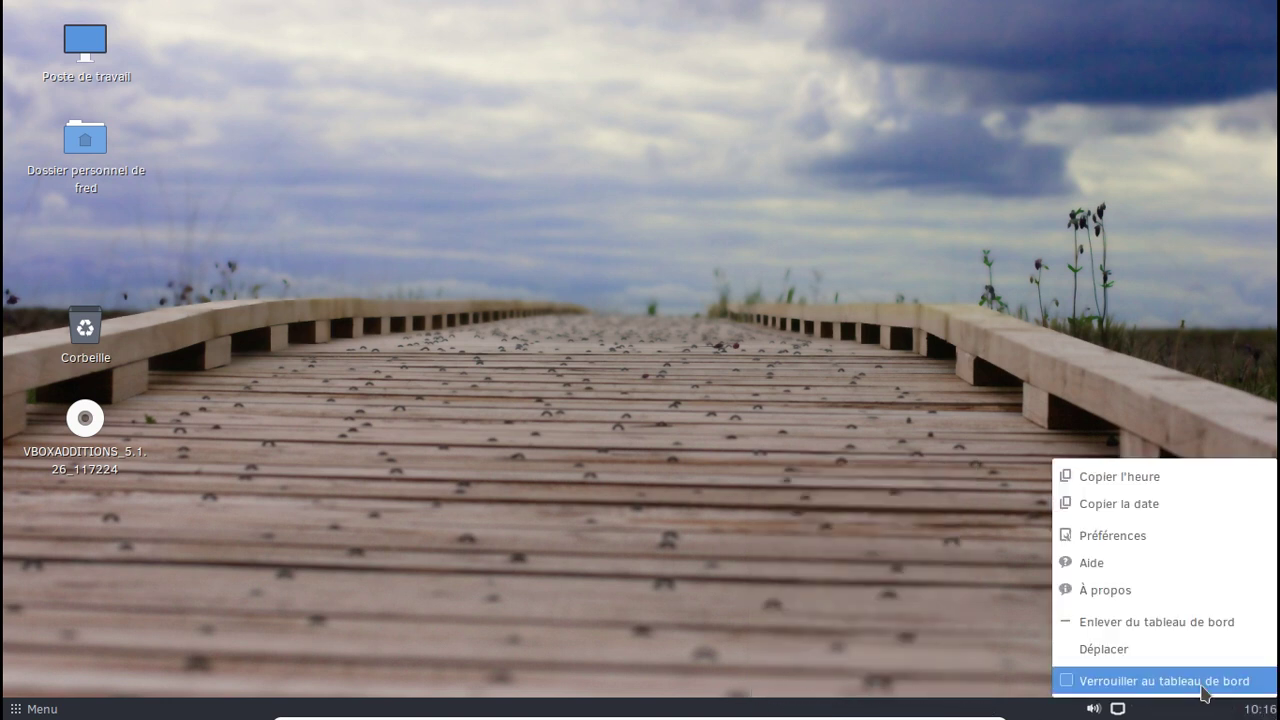
left_click(1240, 681)
left_click(1250, 712)
left_click(1250, 712)
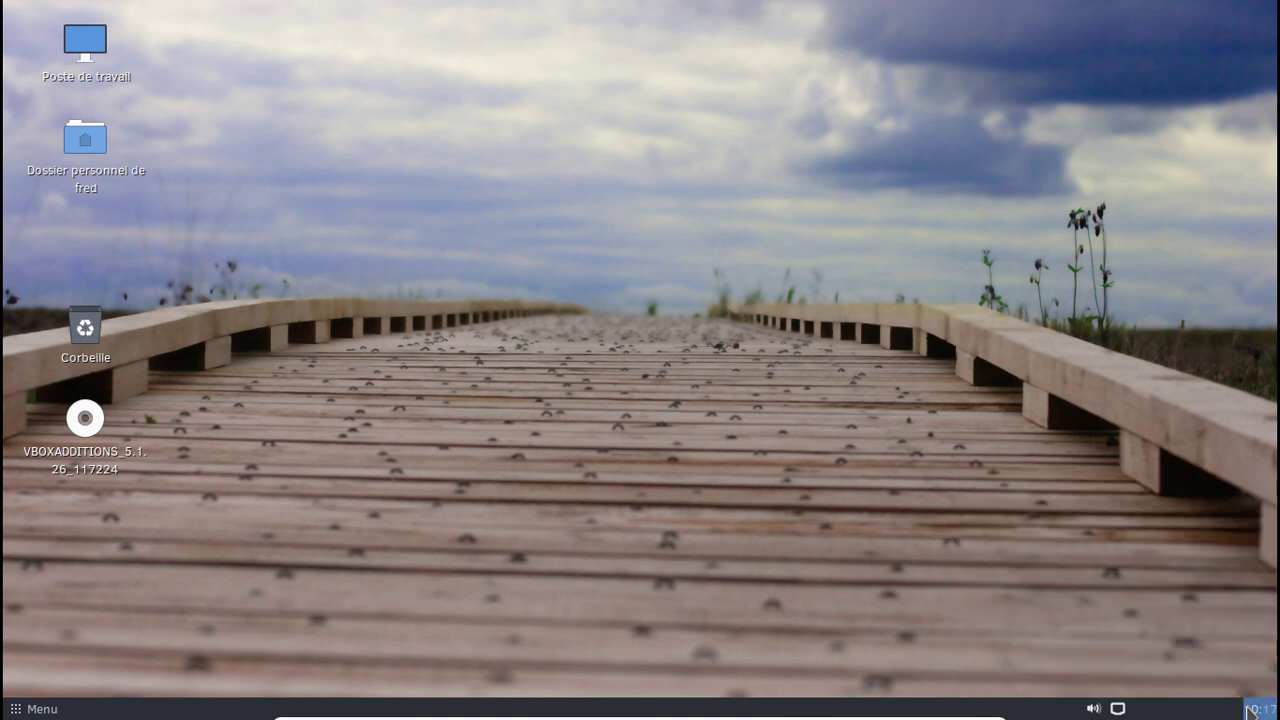
Step: Enable "Afficher la date" in the clock preferences and close them
right_click(1251, 712)
left_click(1143, 546)
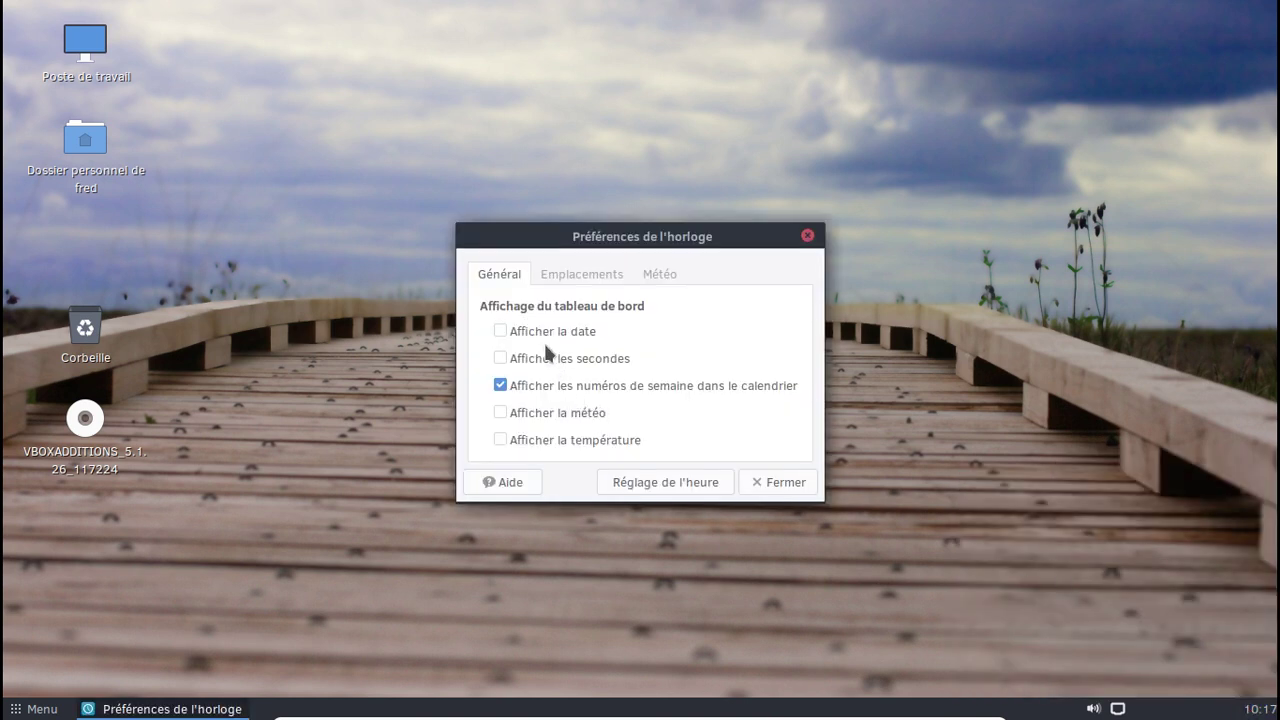
left_click(537, 342)
left_click(775, 481)
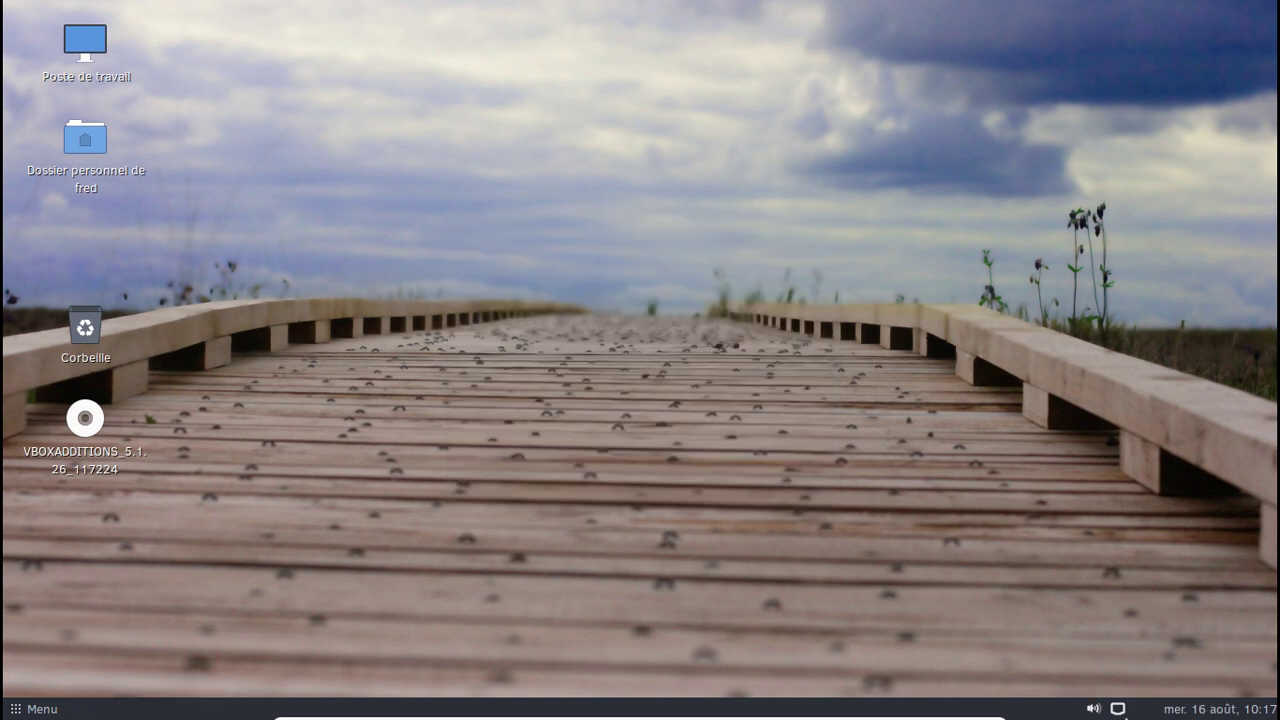
Step: Enable "Afficher la météo" in the clock preferences and view the weather unit settings
left_click(1190, 709)
right_click(1190, 709)
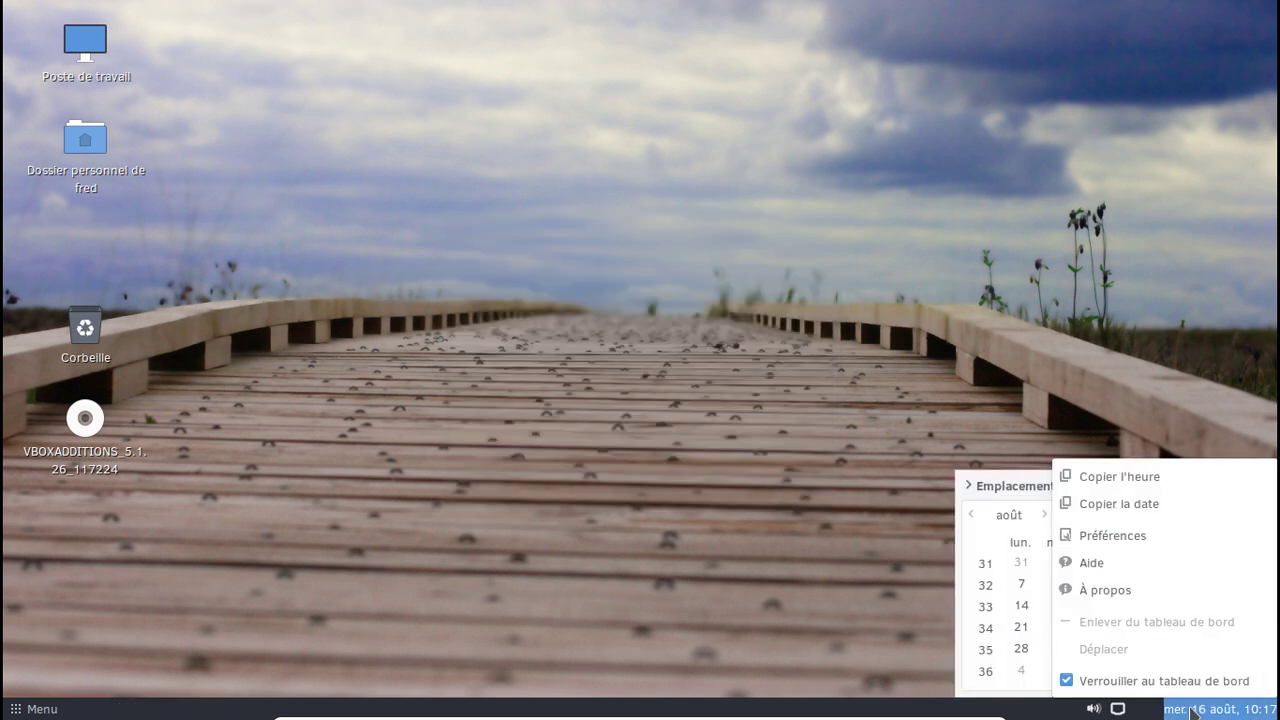
left_click(1106, 540)
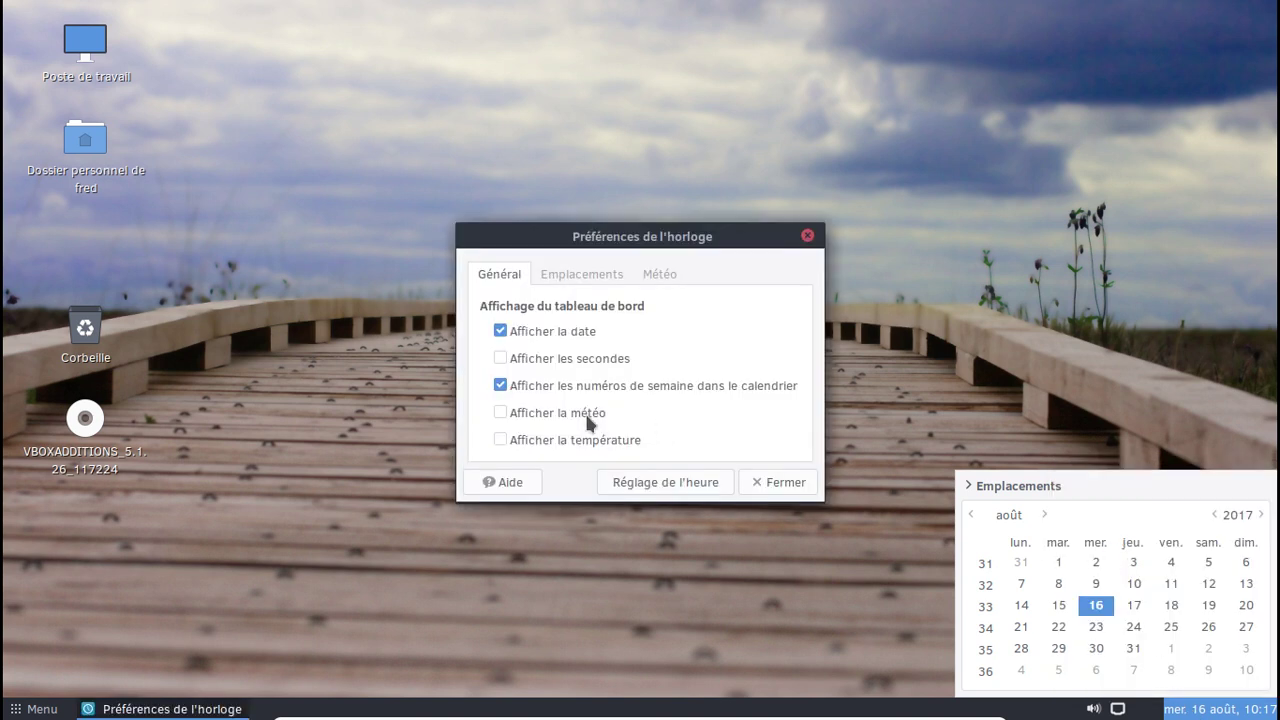
left_click(568, 412)
left_click(650, 275)
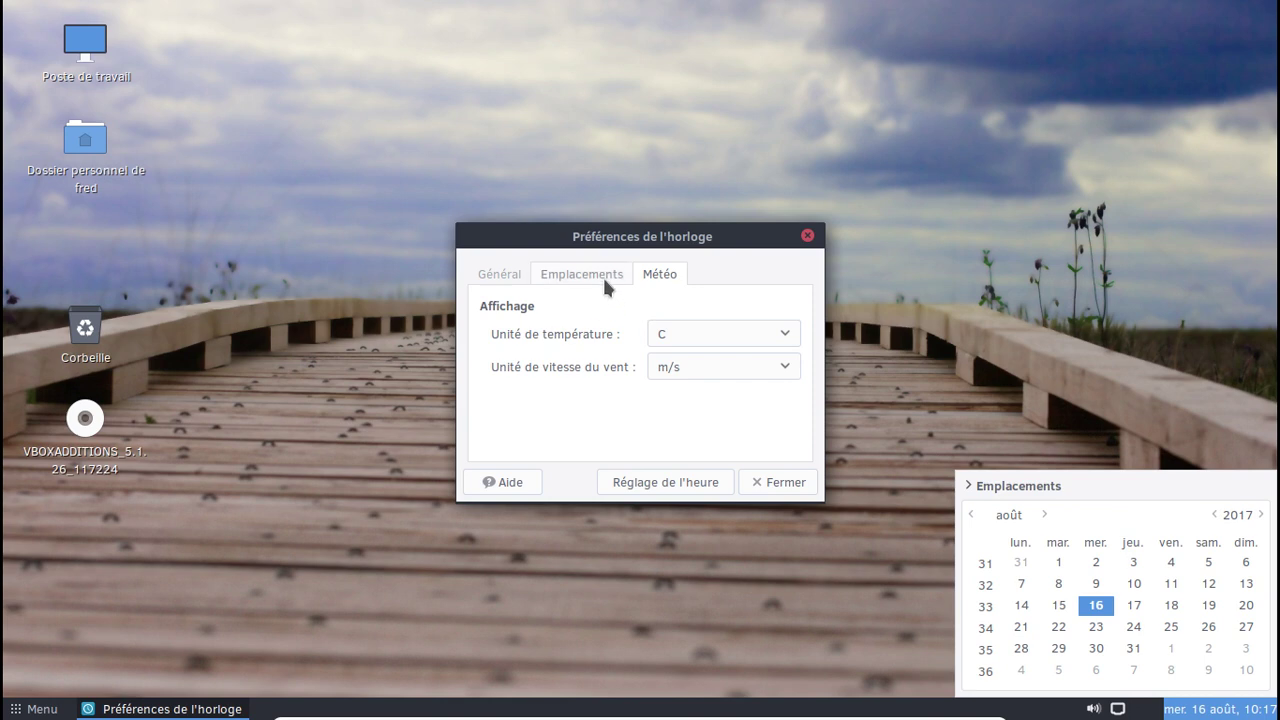
Step: Add Cazaux, France as a clock location, then close the clock preferences and the calendar
left_click(604, 280)
left_click(756, 310)
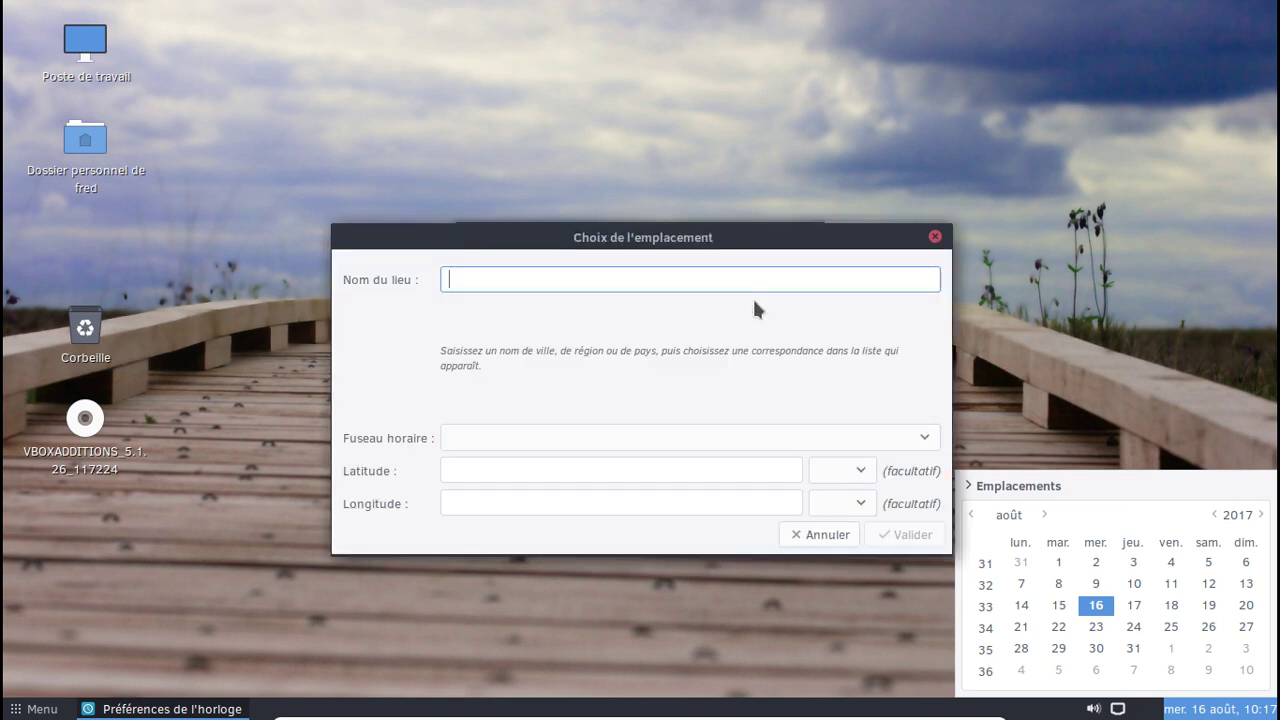
type("Caz")
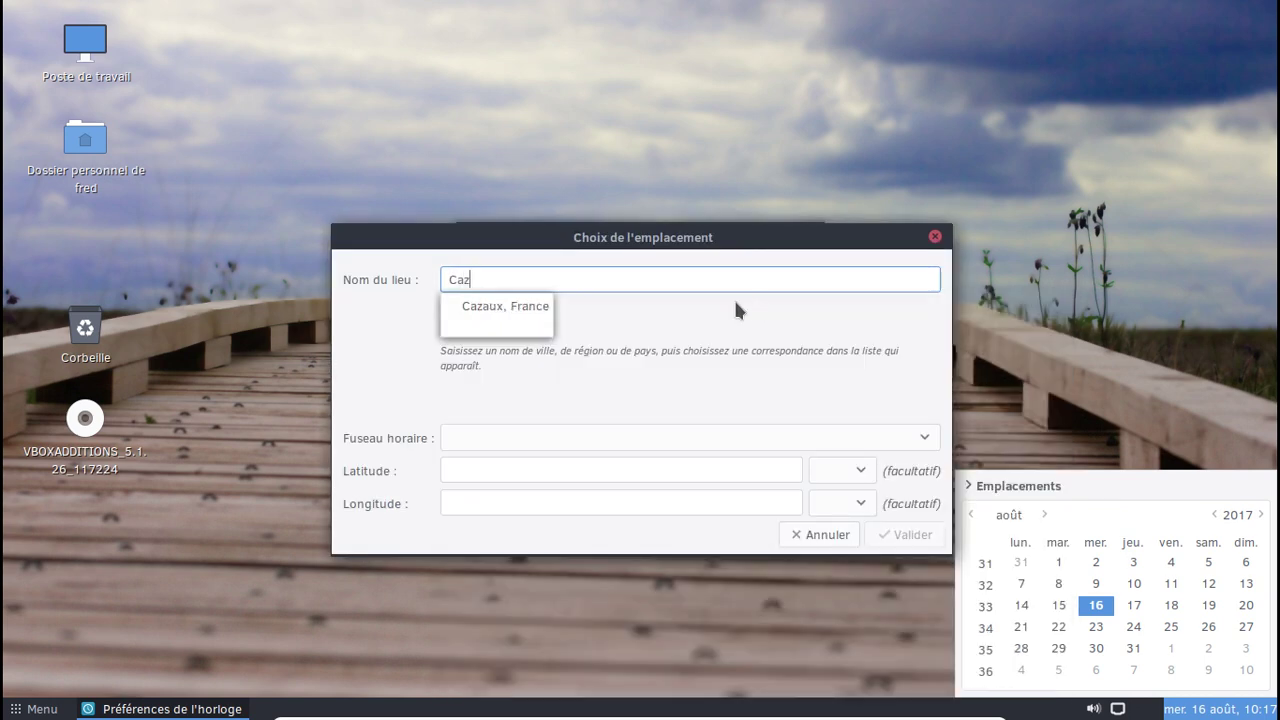
left_click(543, 306)
left_click(886, 535)
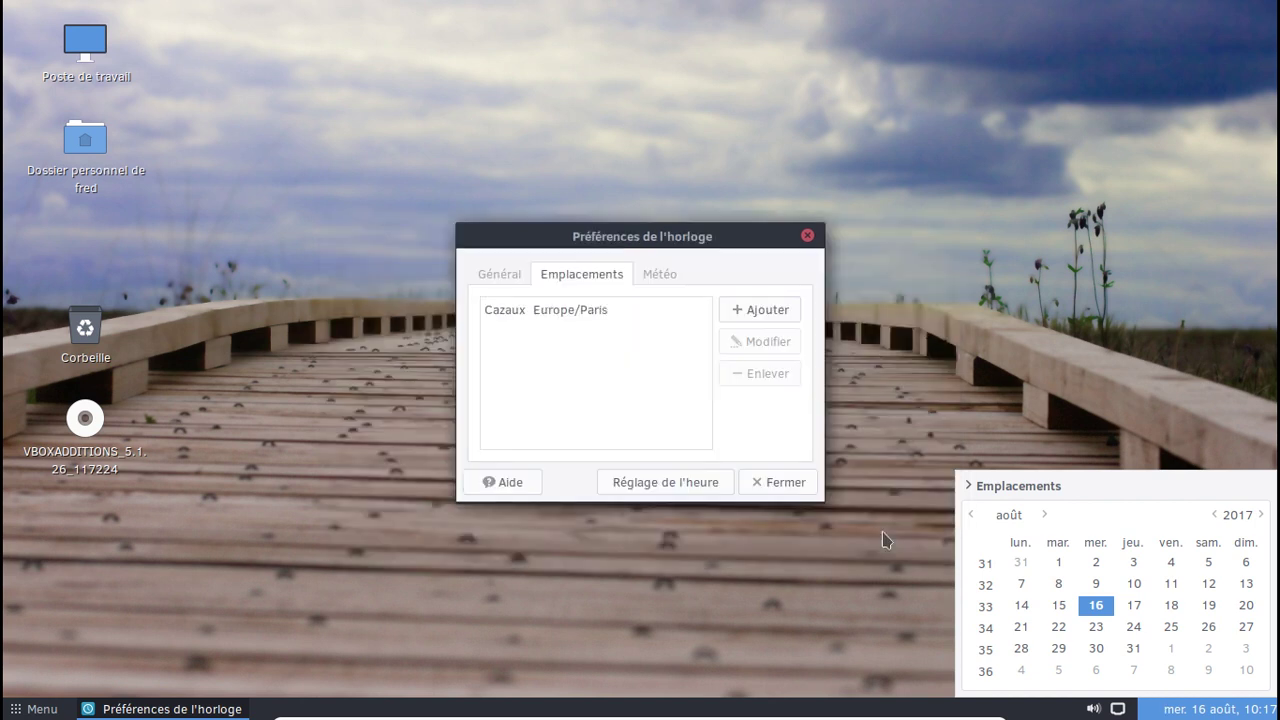
left_click(772, 485)
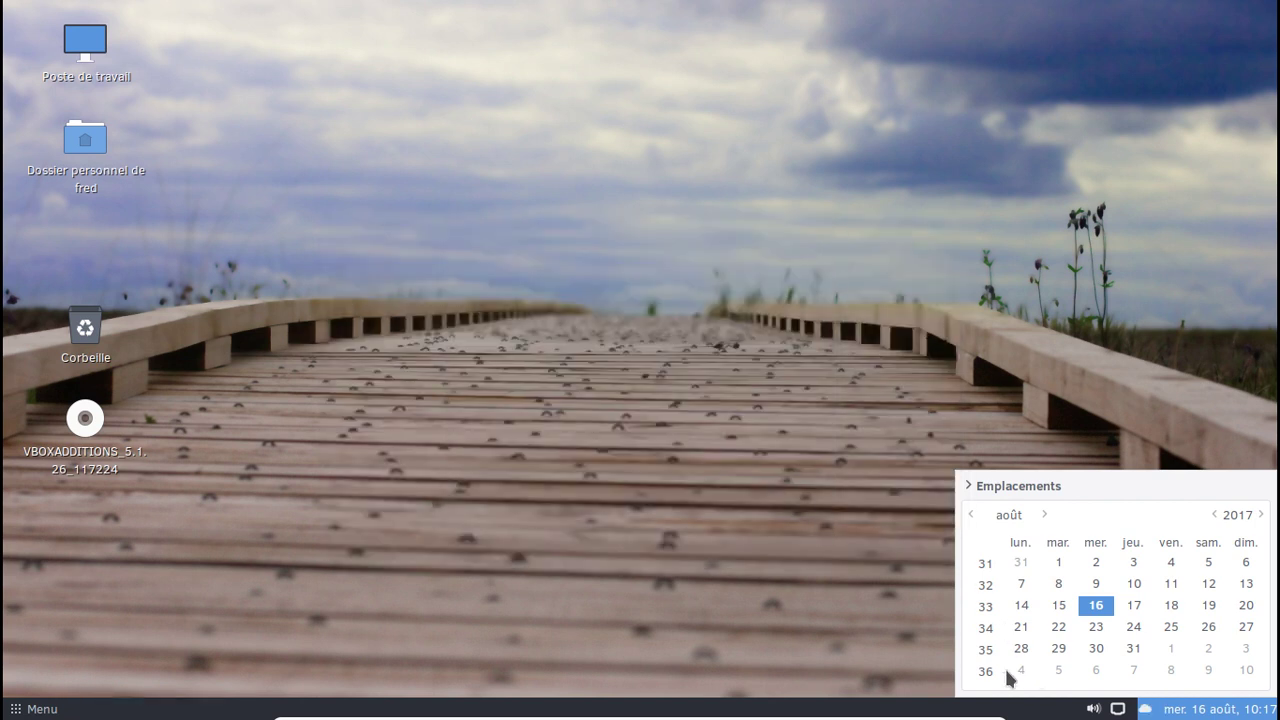
left_click(1200, 712)
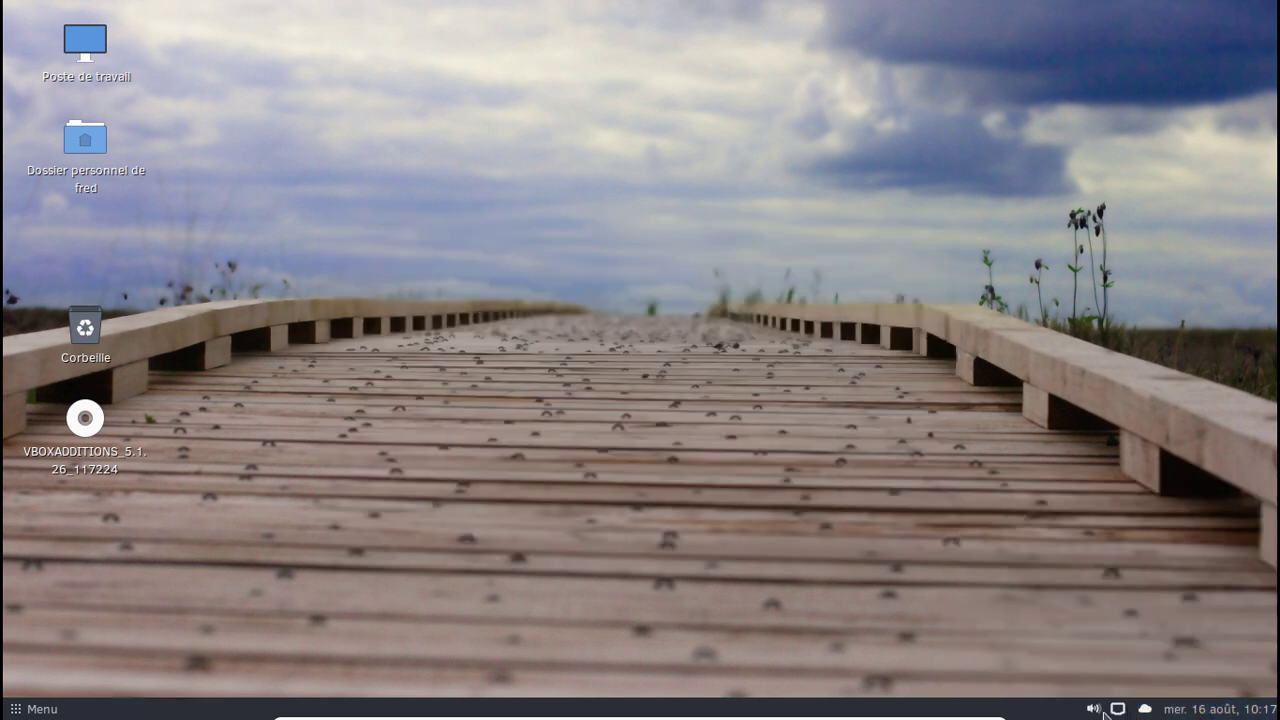
Step: Lock the notification area to the panel
right_click(1090, 709)
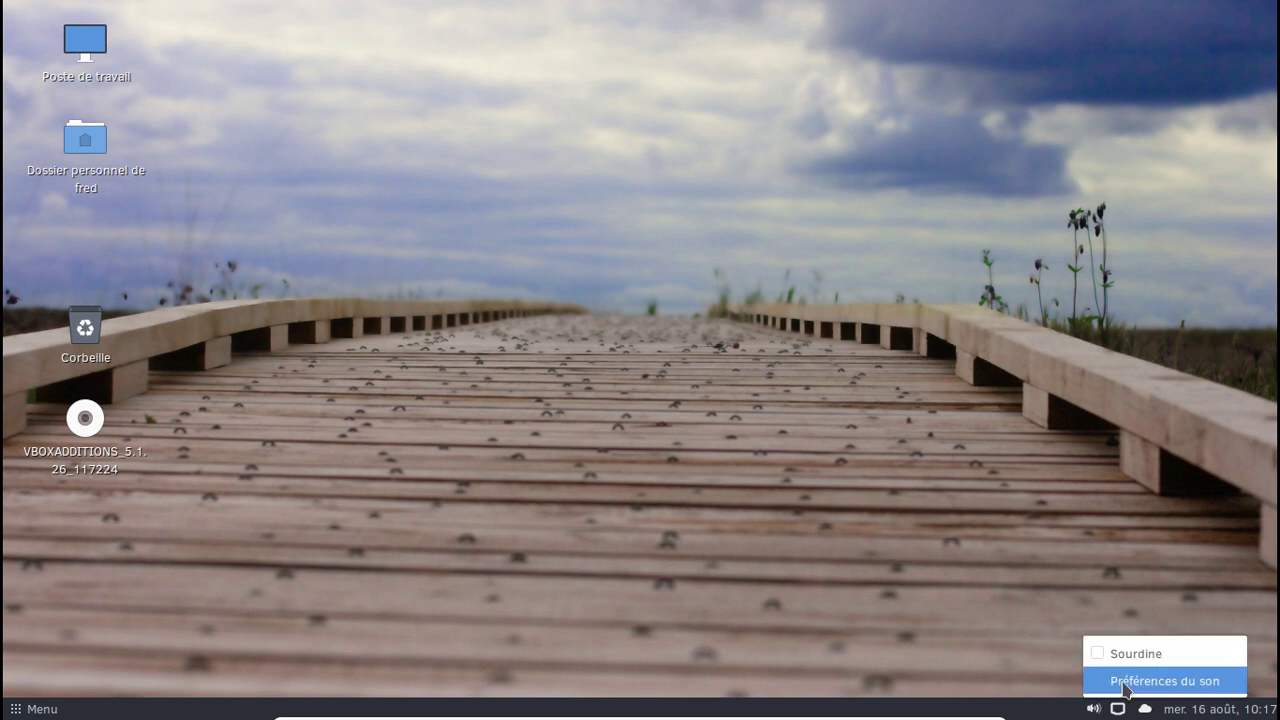
left_click(1070, 712)
right_click(1072, 712)
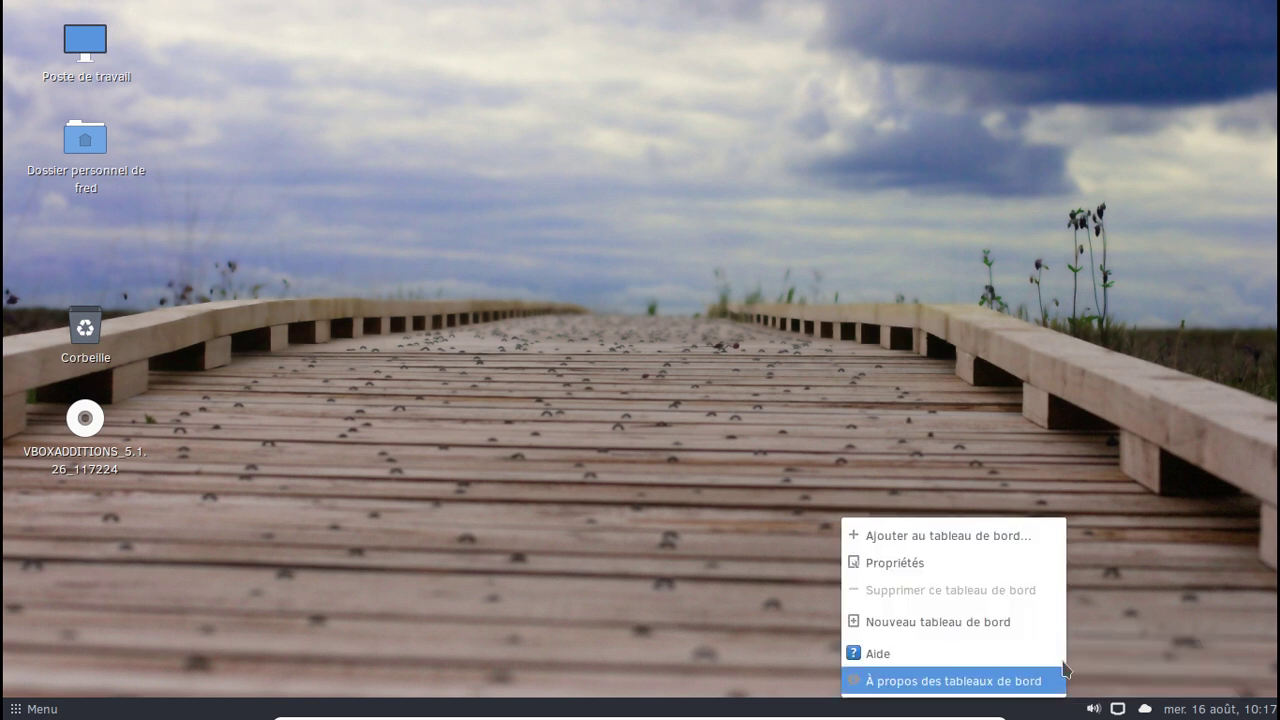
left_click(1086, 711)
right_click(1082, 712)
left_click(1084, 680)
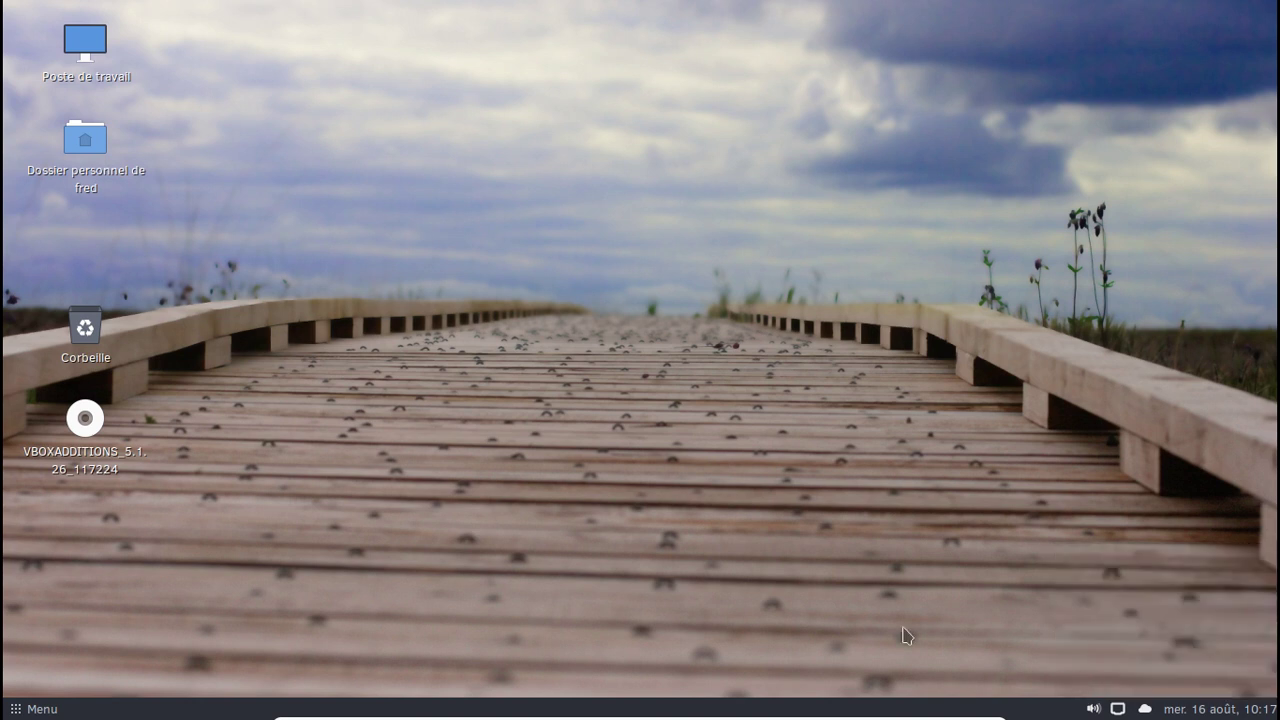
Step: View the personal folder in the file manager and close its window
left_click(81, 190)
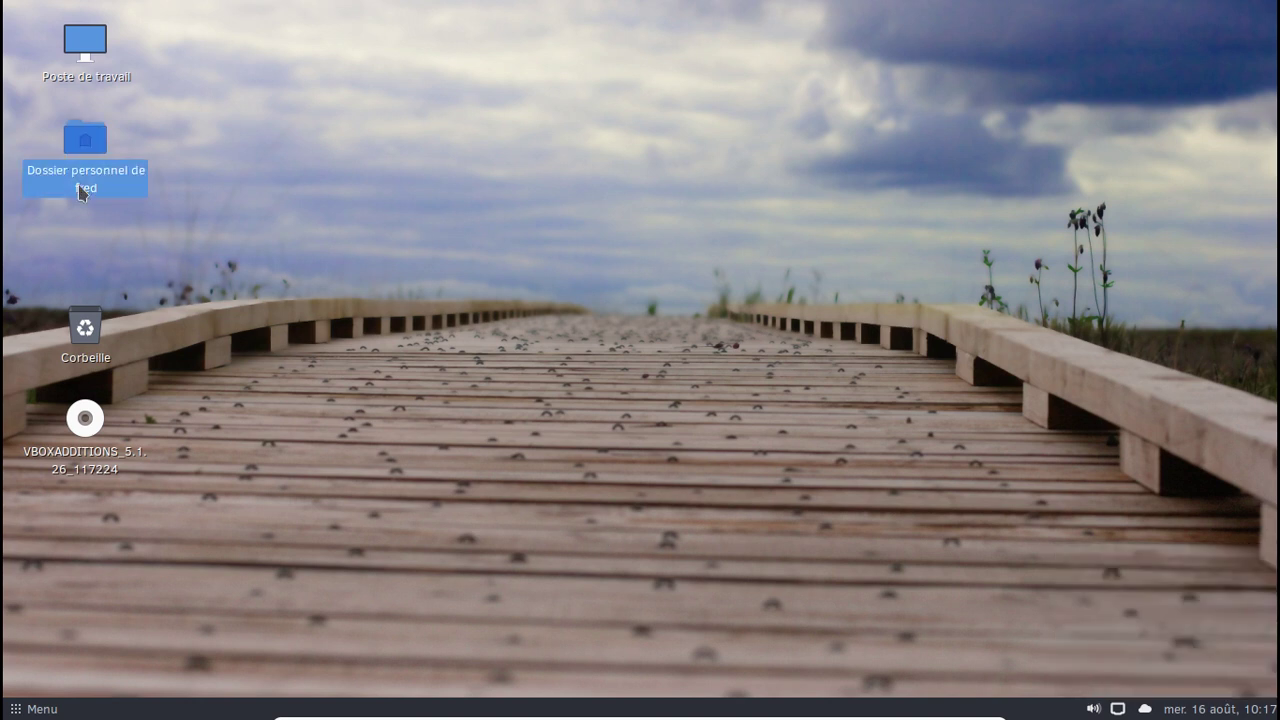
double_click(81, 190)
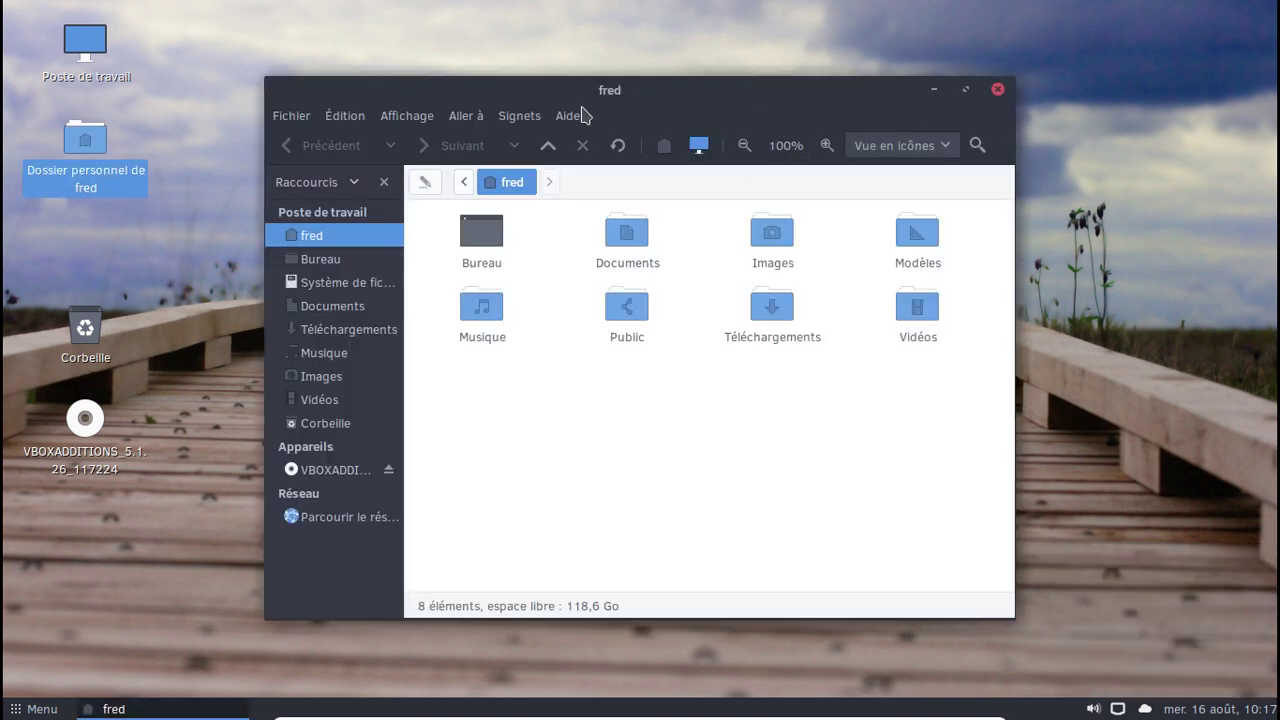
left_click(997, 89)
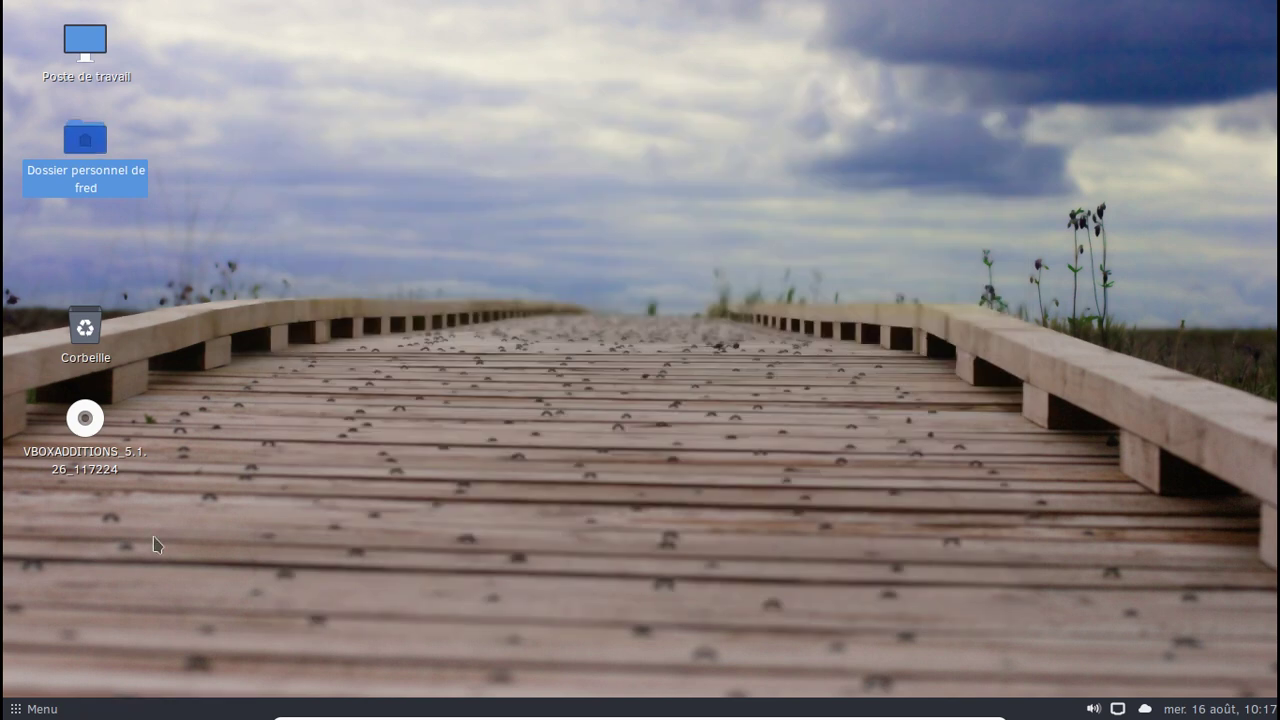
Step: Search the installed applications for "ter" and launch Terminal MATE
left_click(36, 709)
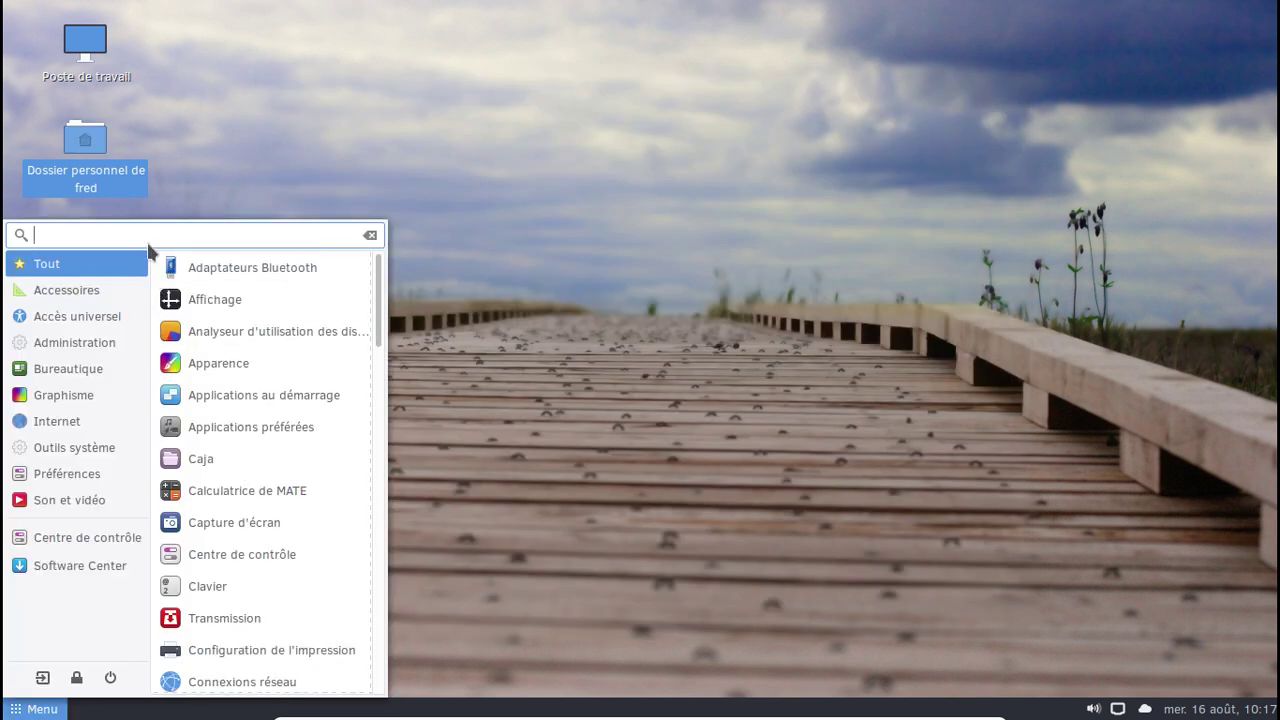
type("terl")
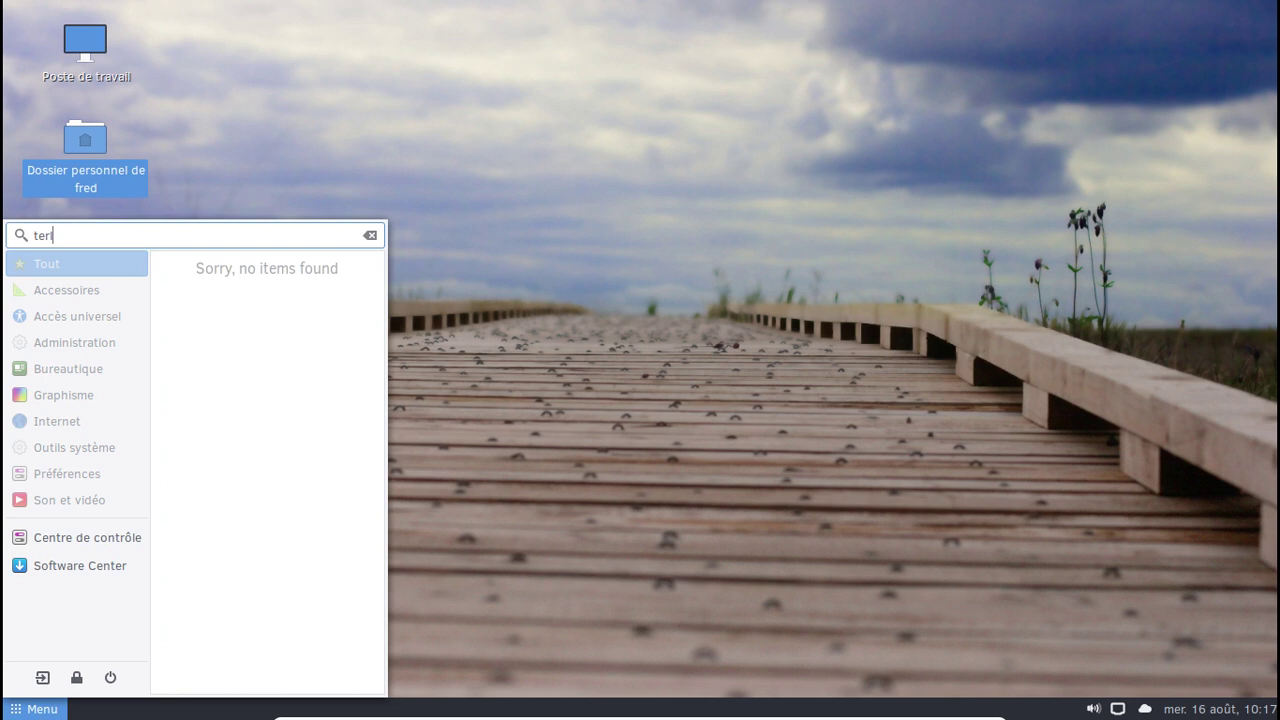
key("BackSpace")
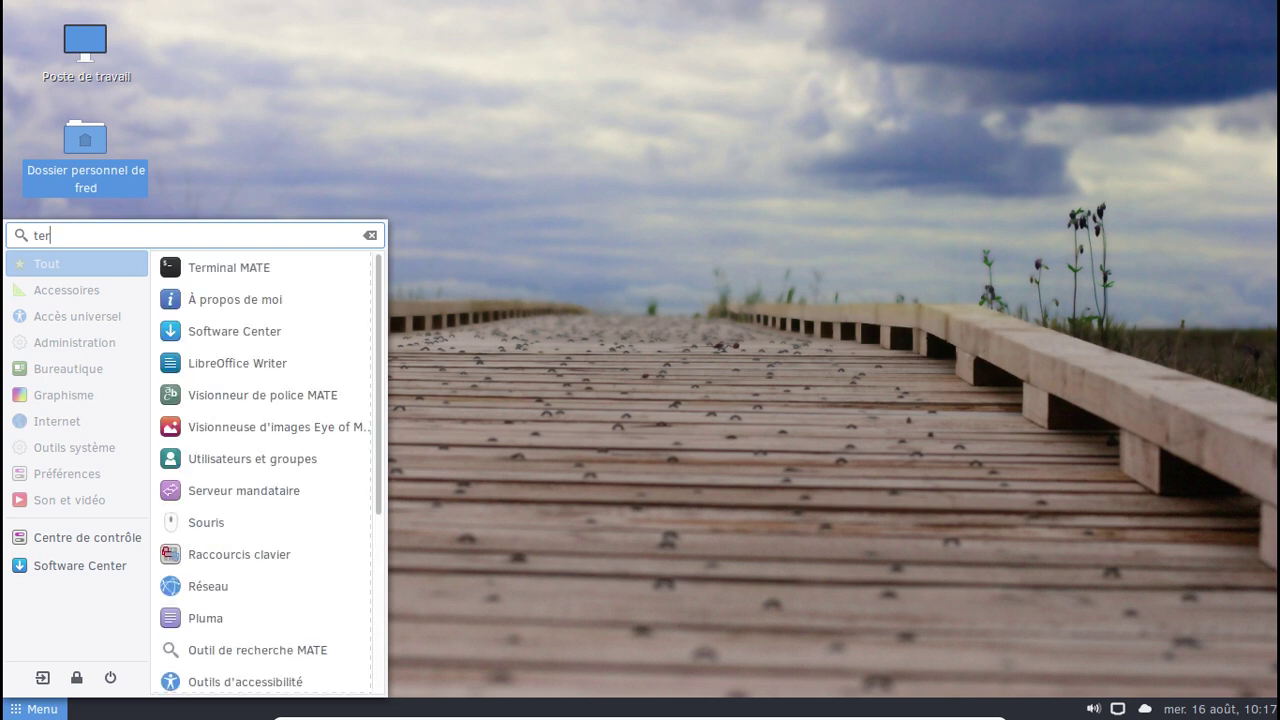
left_click(268, 274)
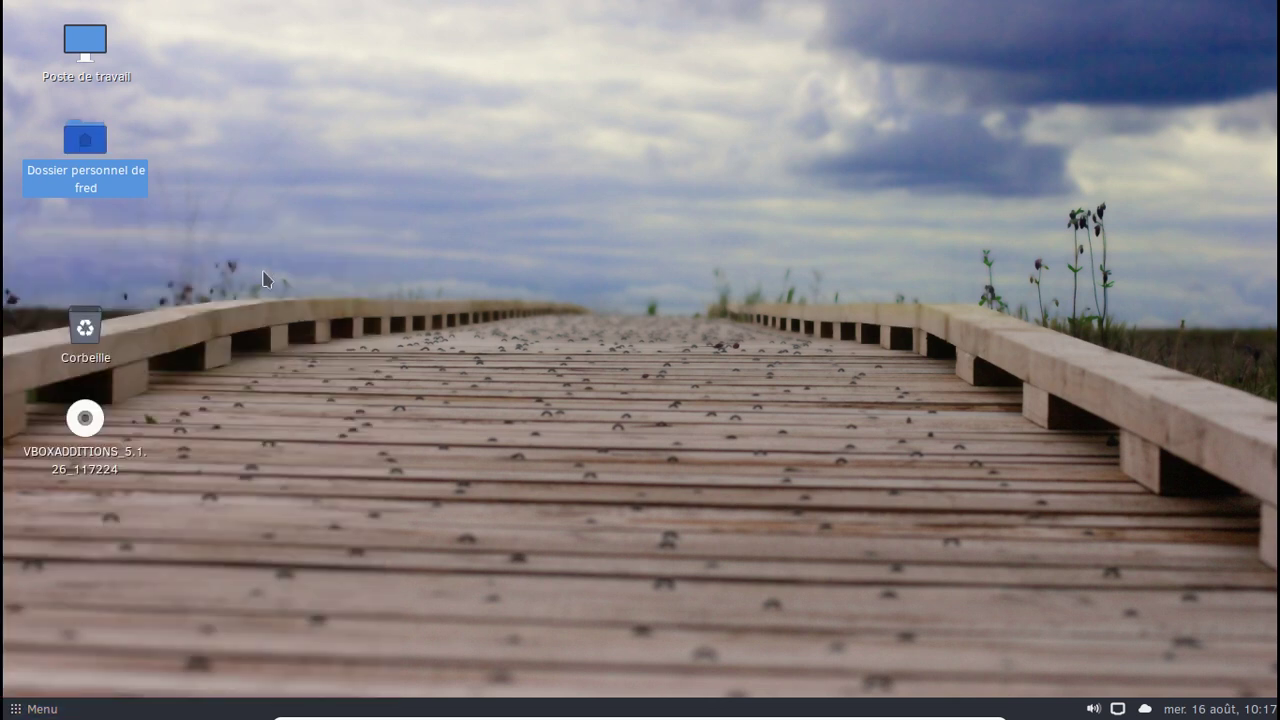
Step: Show the system's kernel information with uname -a and enlarge the terminal text by two zoom levels
type("uname -a")
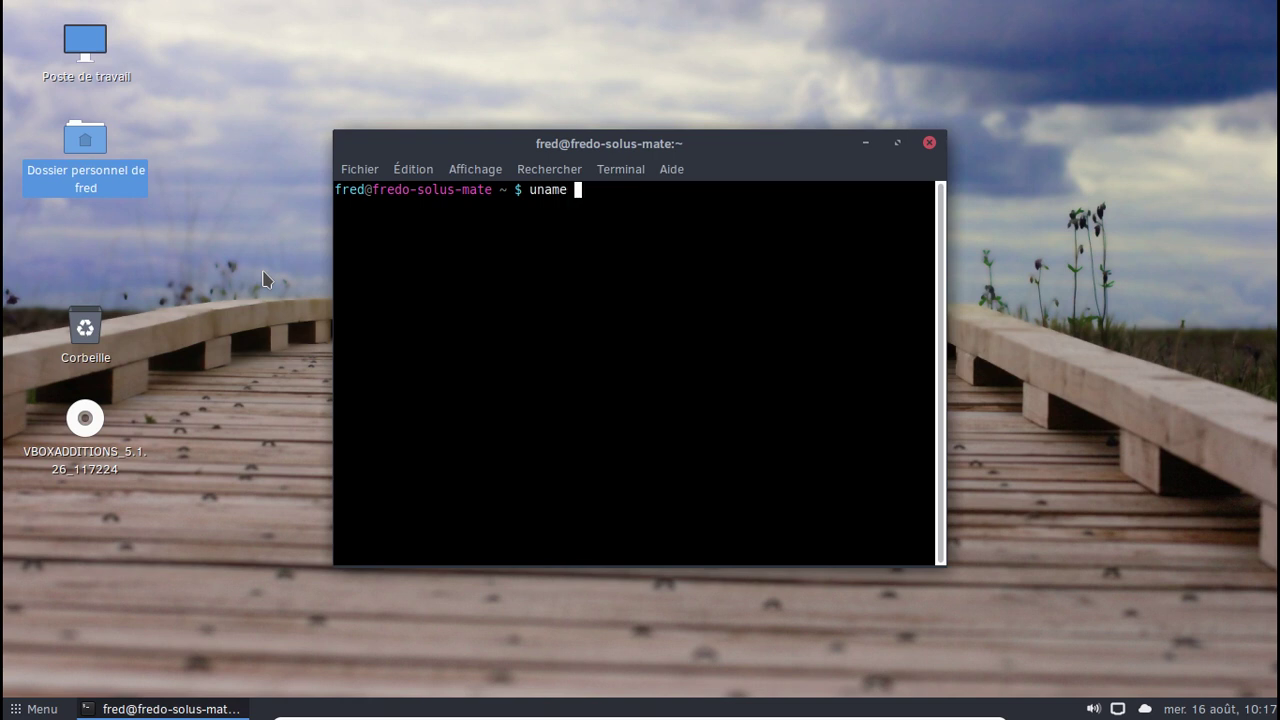
key("Return")
key("ctrl+plus")
key("ctrl+plus")
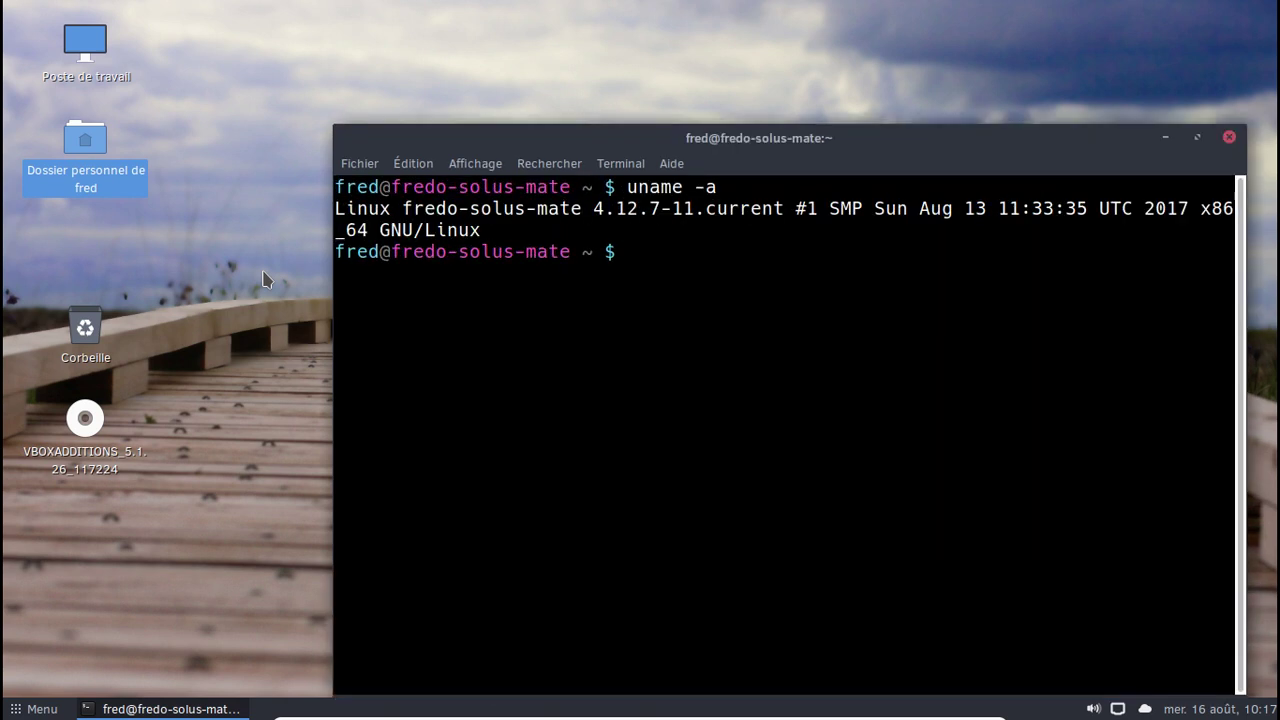
Step: Show the distribution's release details with lsb_release -a, then close the terminal window
type("lsb_release -a")
key("Return")
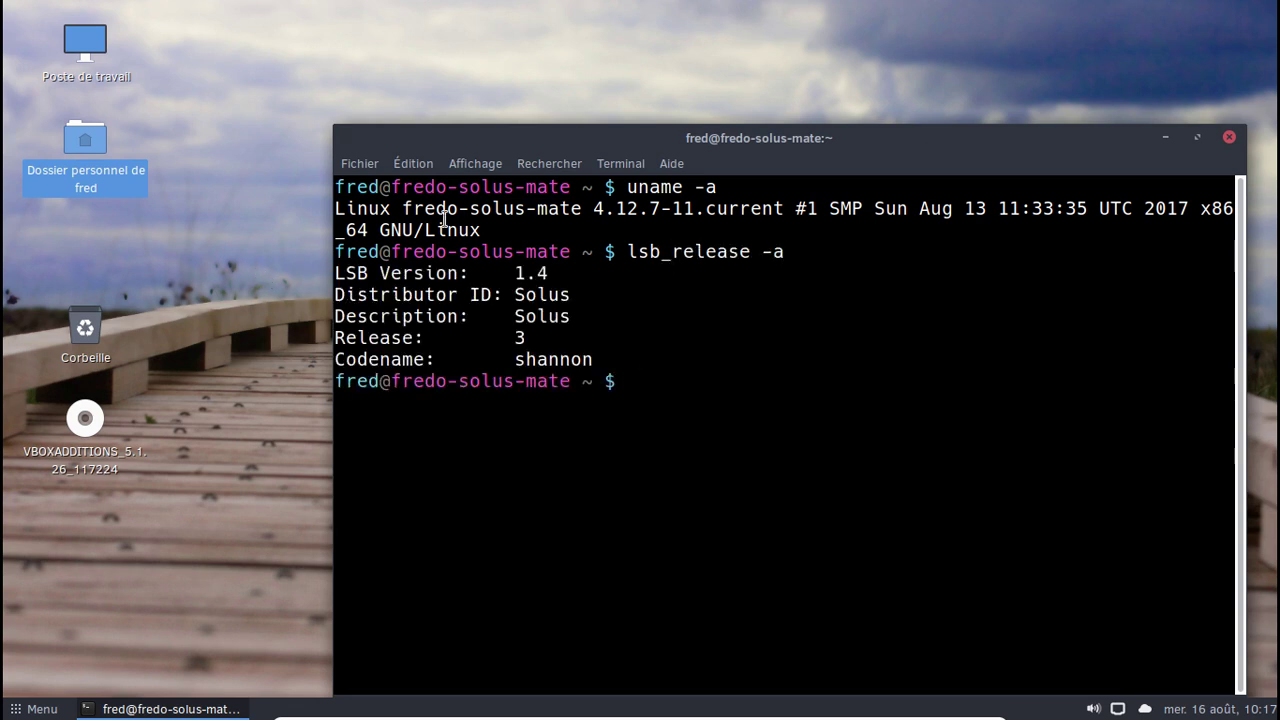
left_click(1229, 137)
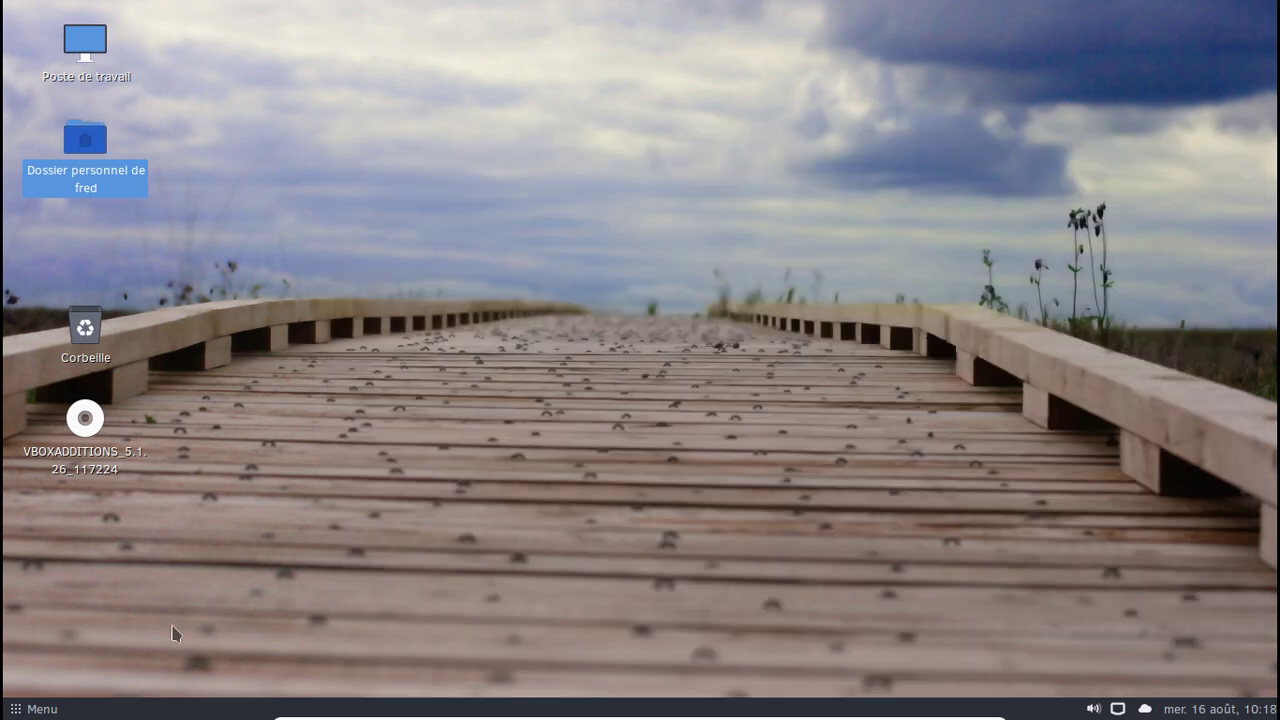
Step: Shut down the Solus guest system and confirm with "Éteindre"
left_click(42, 708)
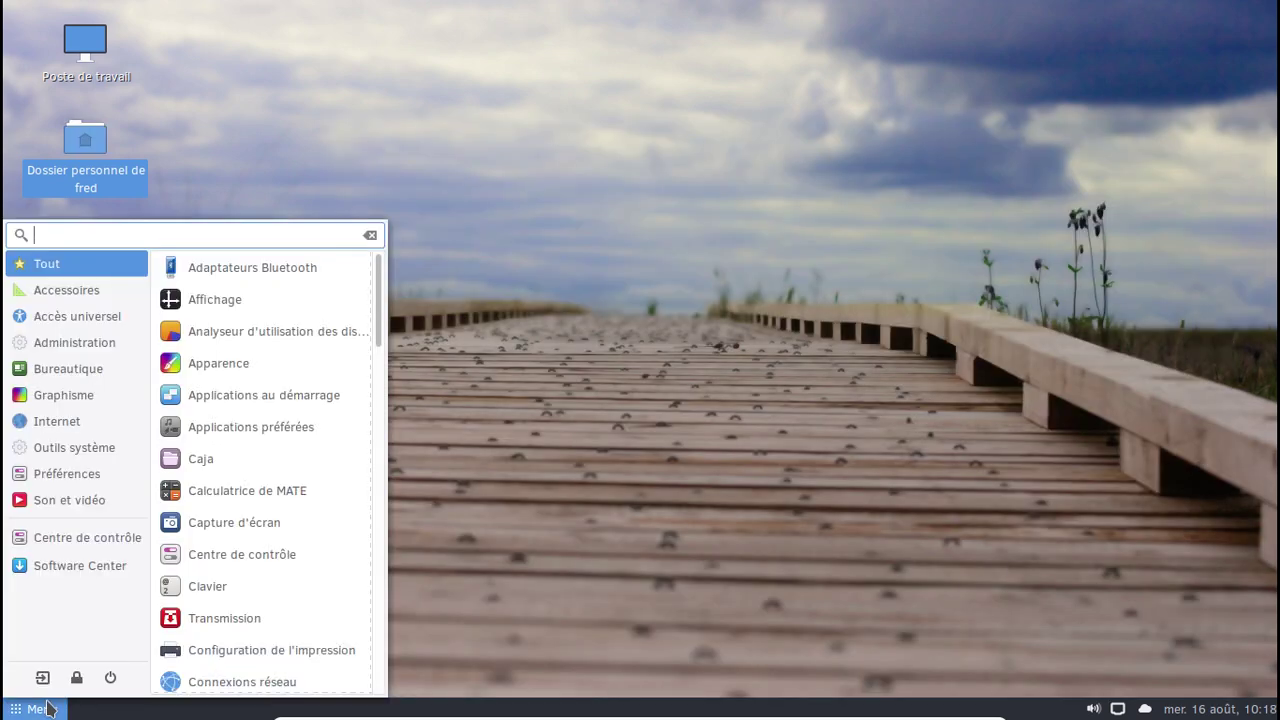
left_click(110, 677)
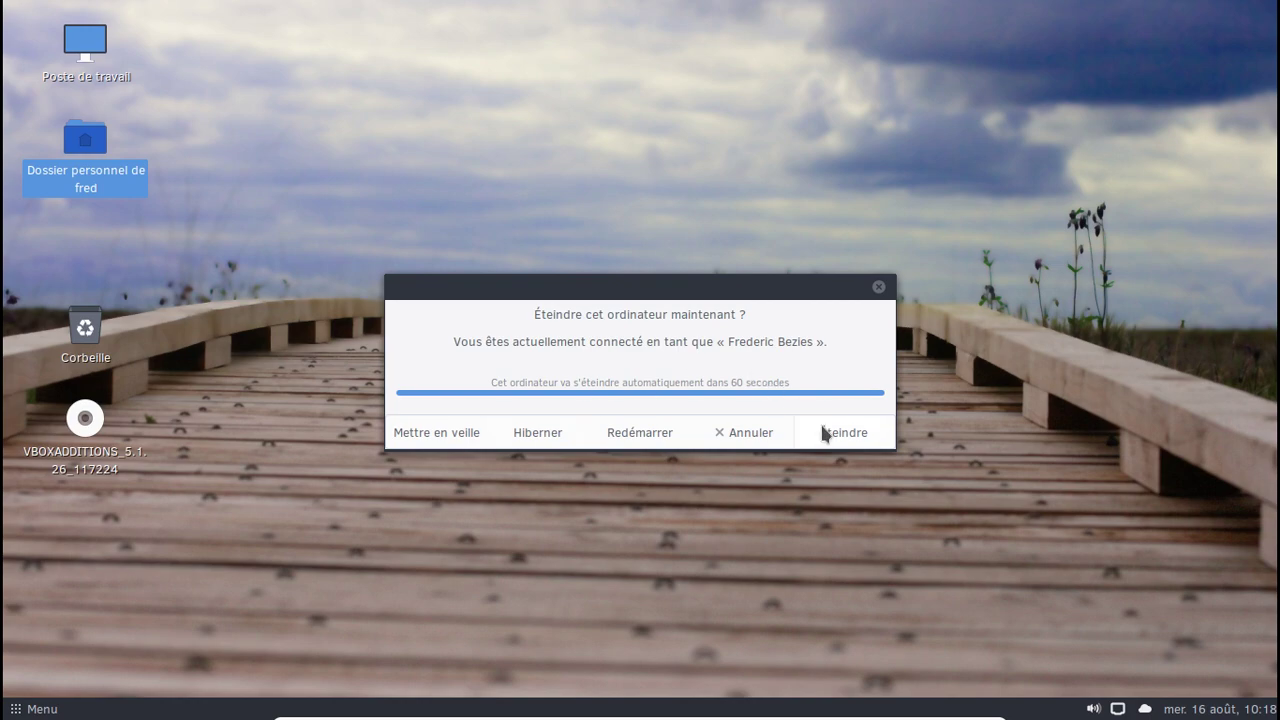
left_click(822, 433)
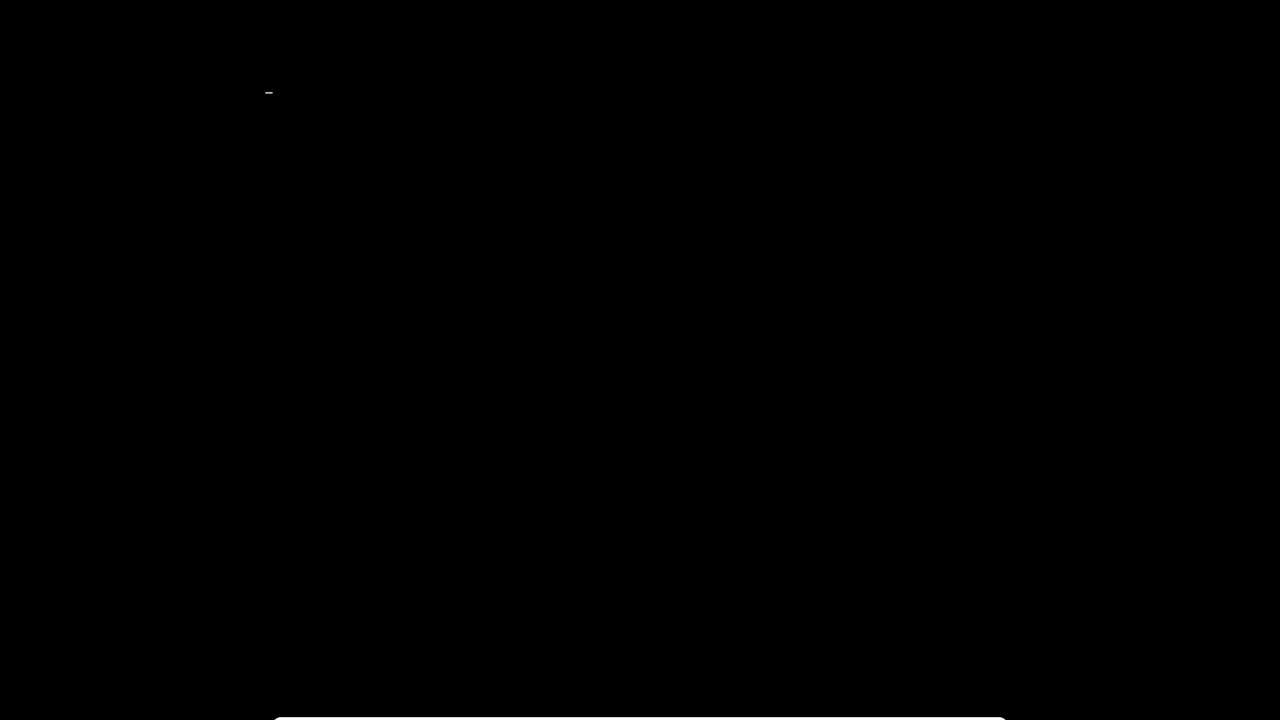